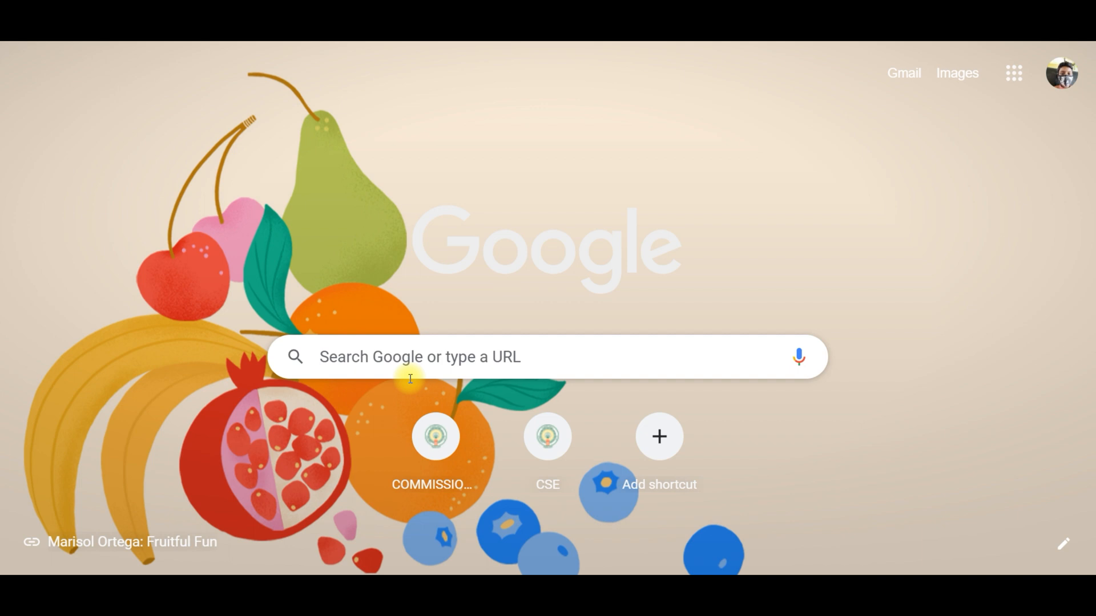
Search Google for incometax.gov.in using the past-search suggestion
left_click(359, 365)
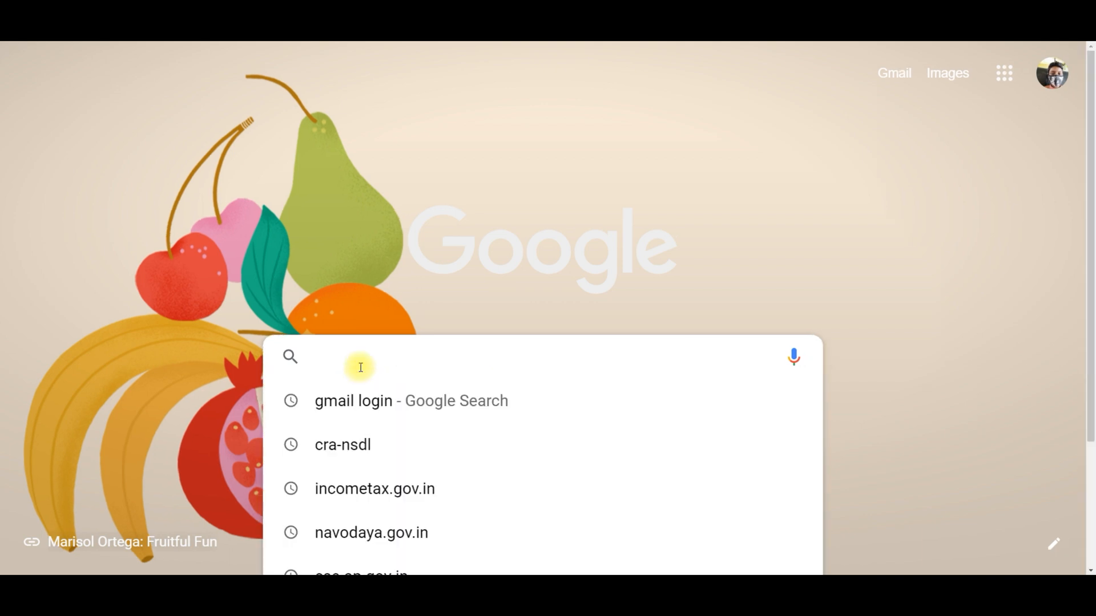
left_click(345, 501)
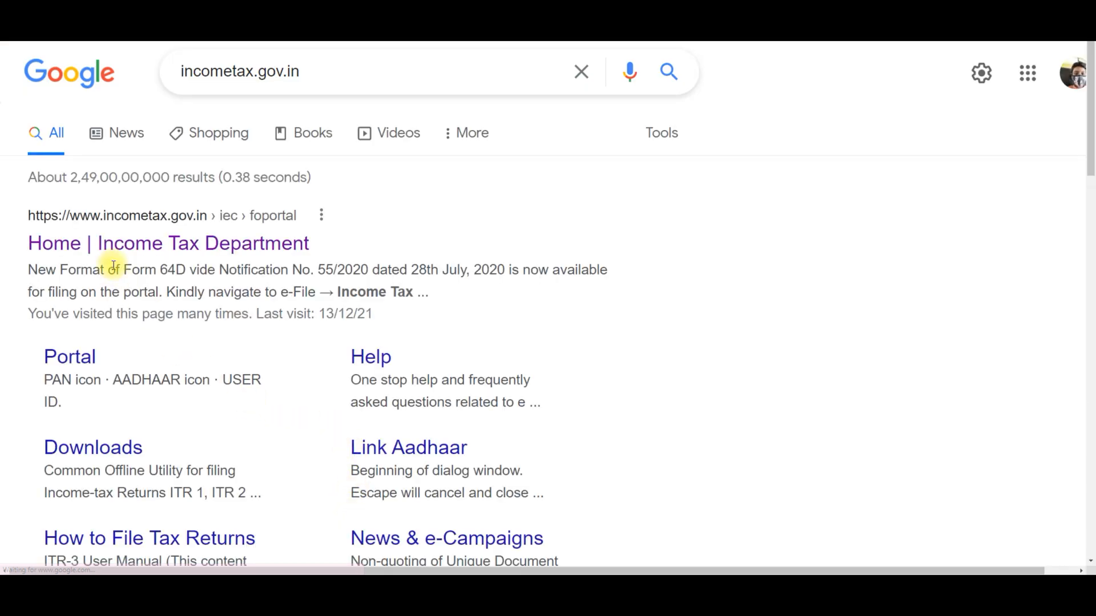
Open the Income Tax Department site and log in with the PAN and password, confirming the secure access message
left_click(132, 218)
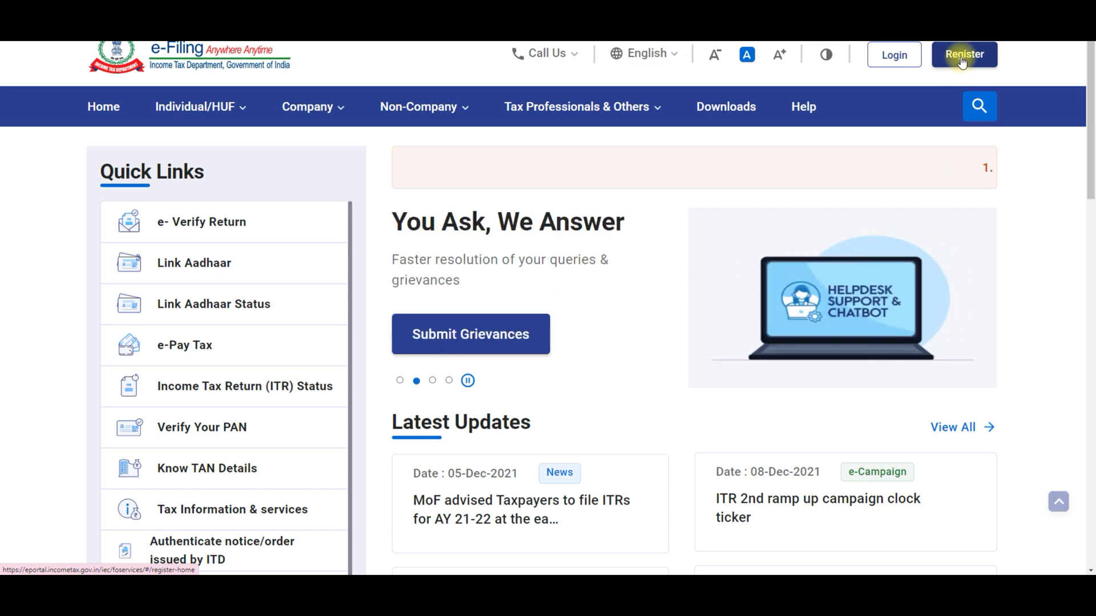
left_click(894, 55)
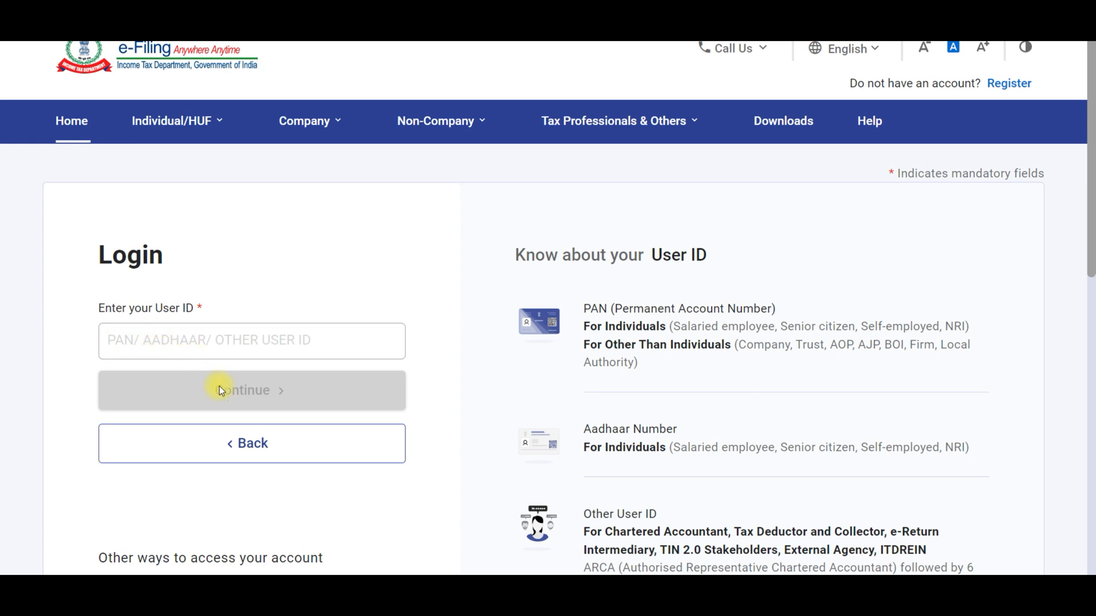
left_click(180, 341)
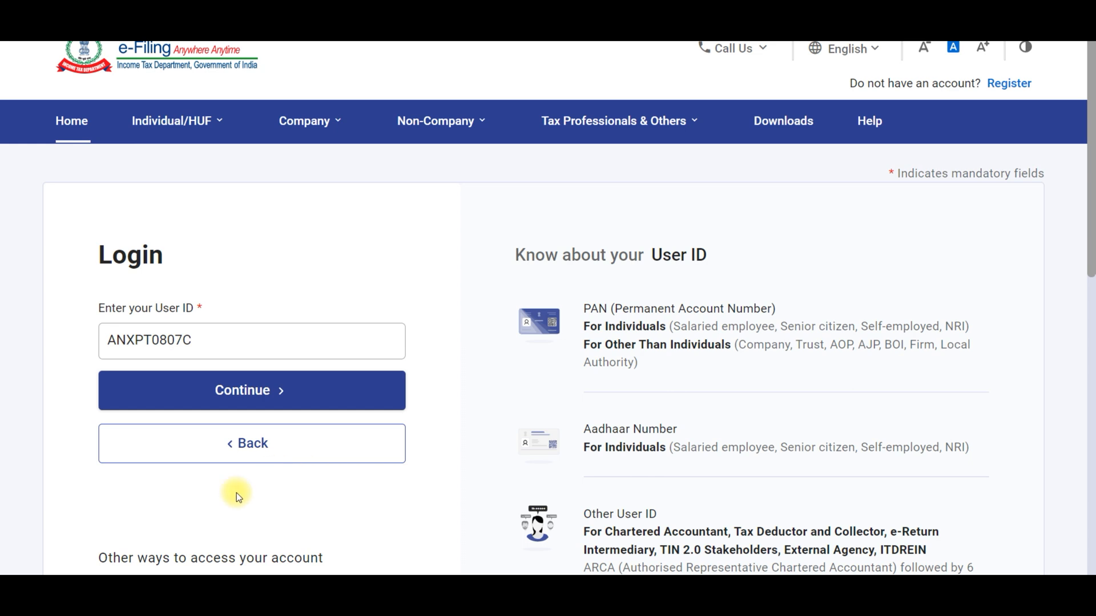
left_click(238, 398)
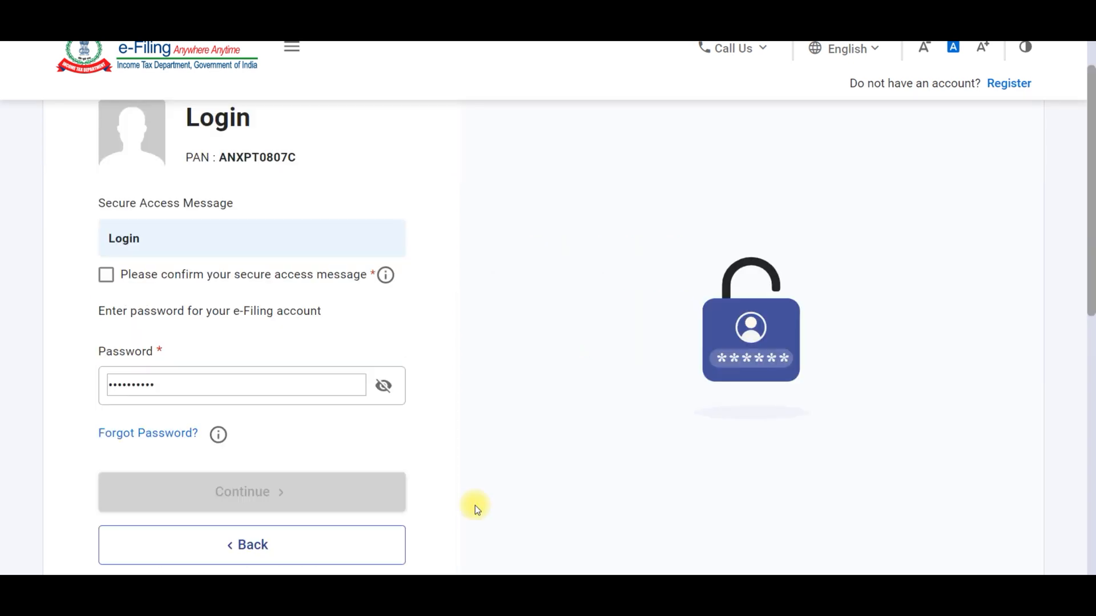
left_click(106, 275)
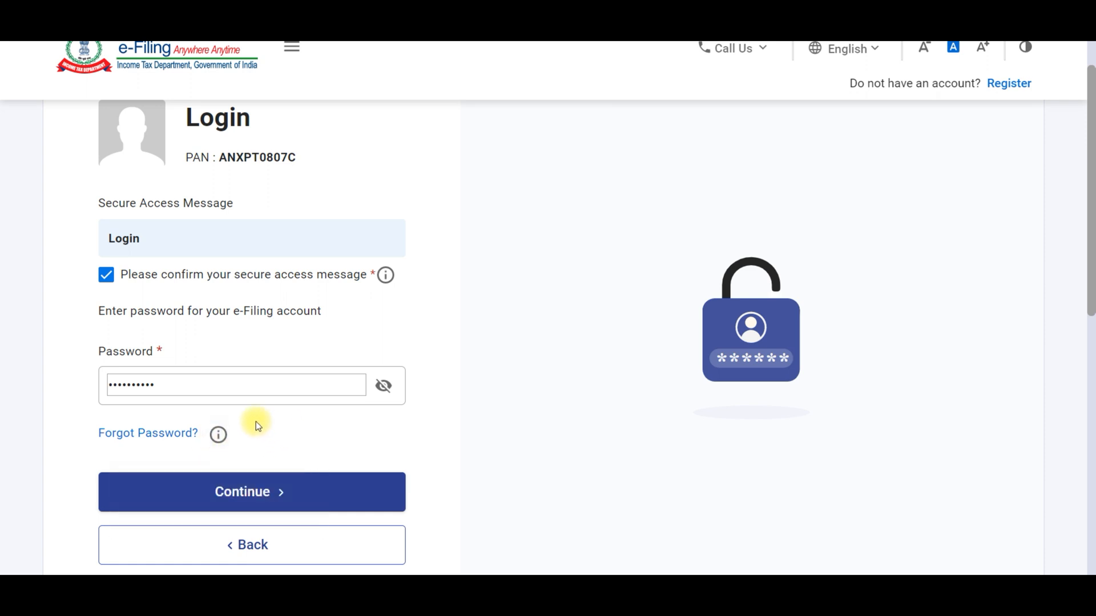
left_click(244, 489)
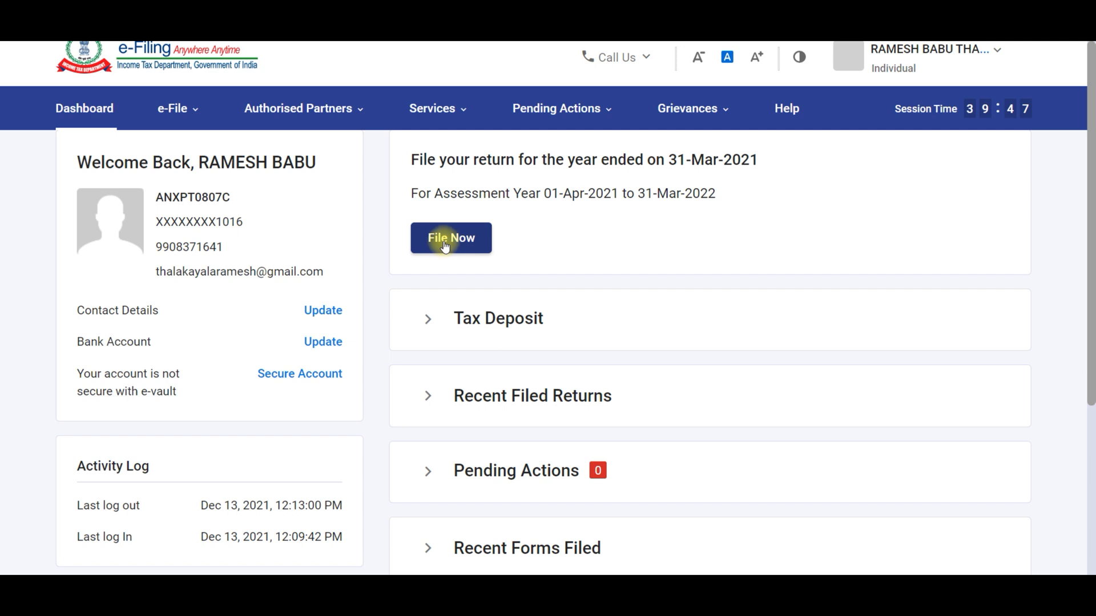
Start File Income Tax Return for assessment year 2021-22 in Online mode
left_click(173, 114)
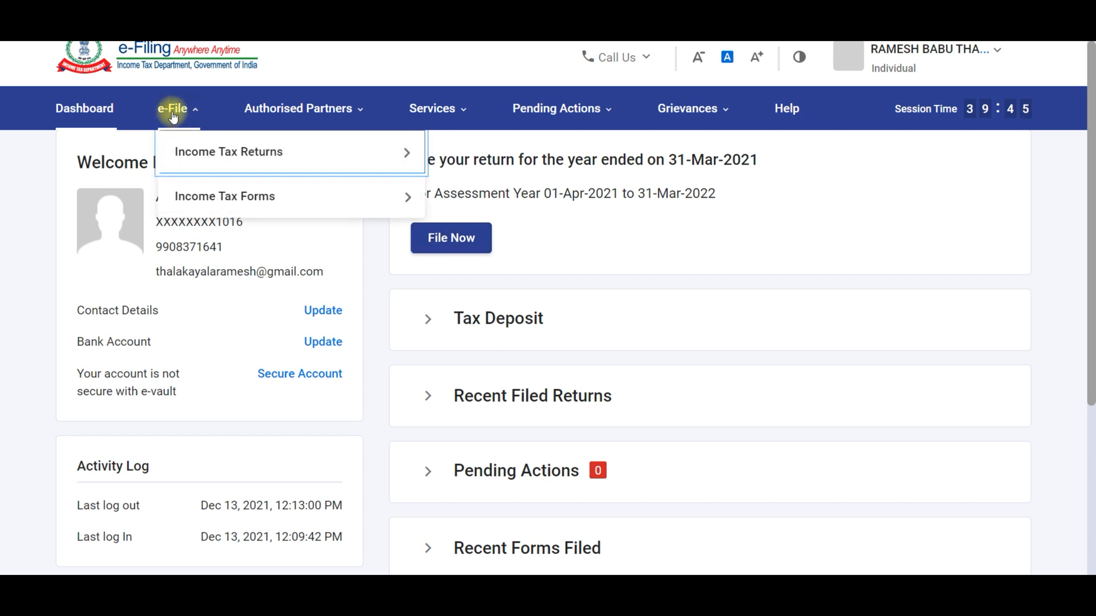
mouse_move(191, 151)
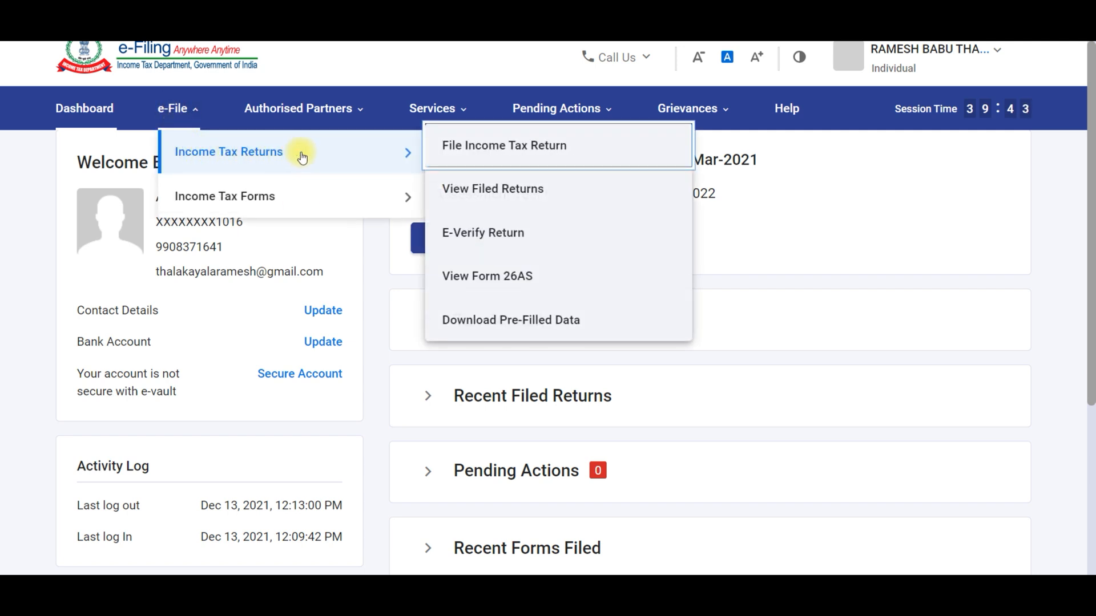
left_click(466, 152)
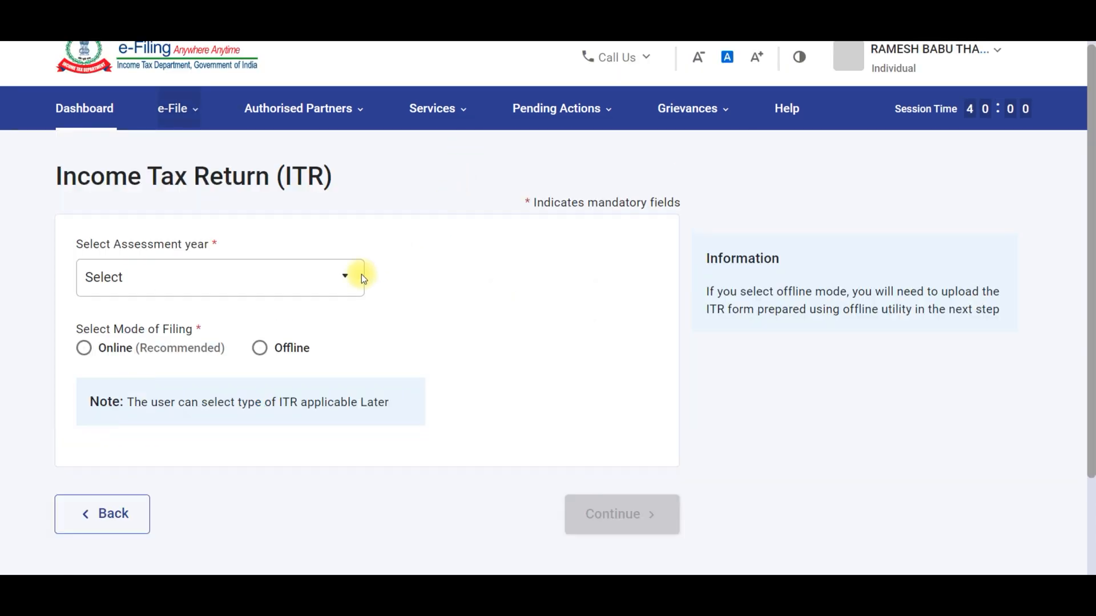
left_click(142, 288)
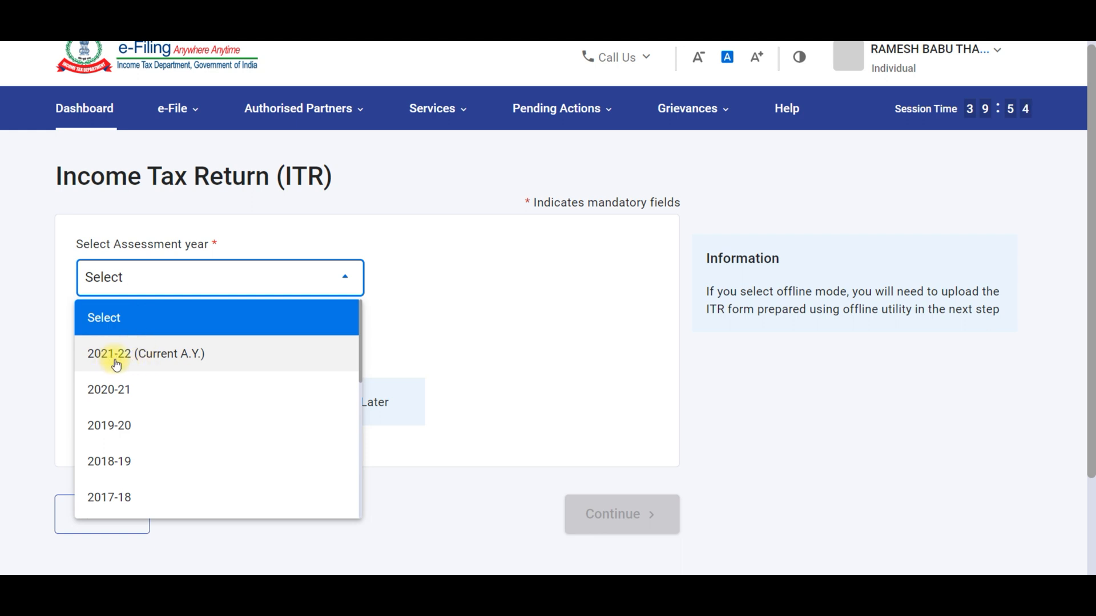
left_click(111, 364)
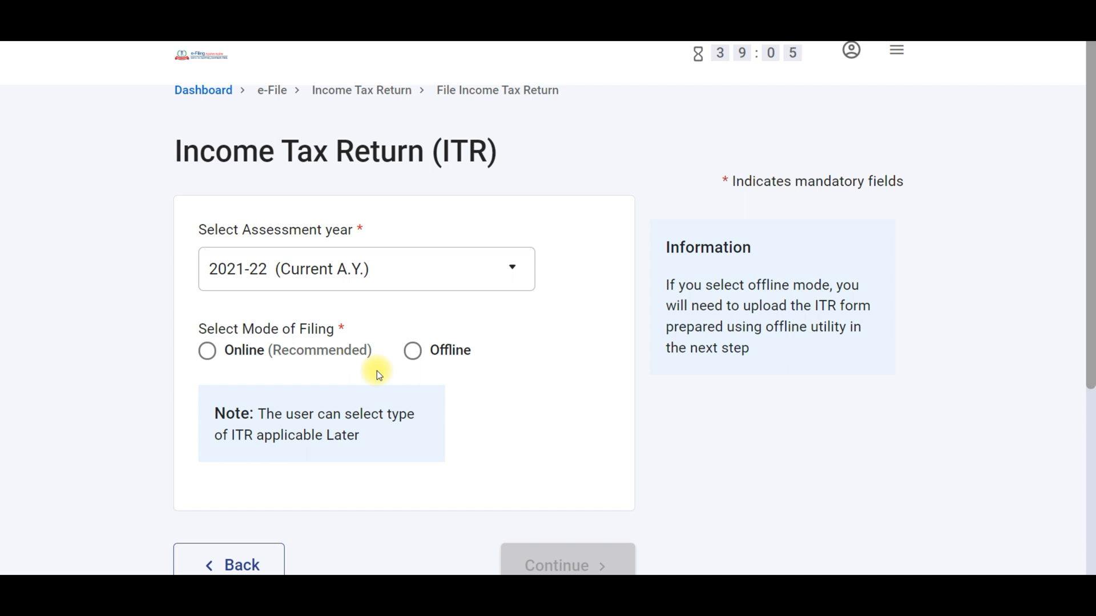
left_click(207, 352)
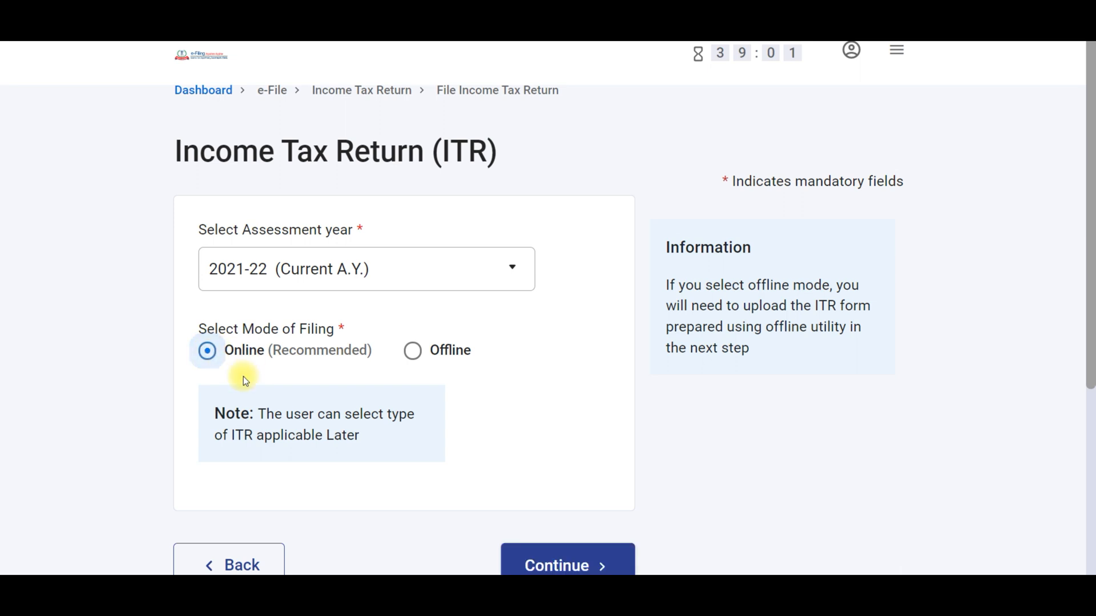
Skip the saved ITR-1 draft and start a new filing
left_click(571, 567)
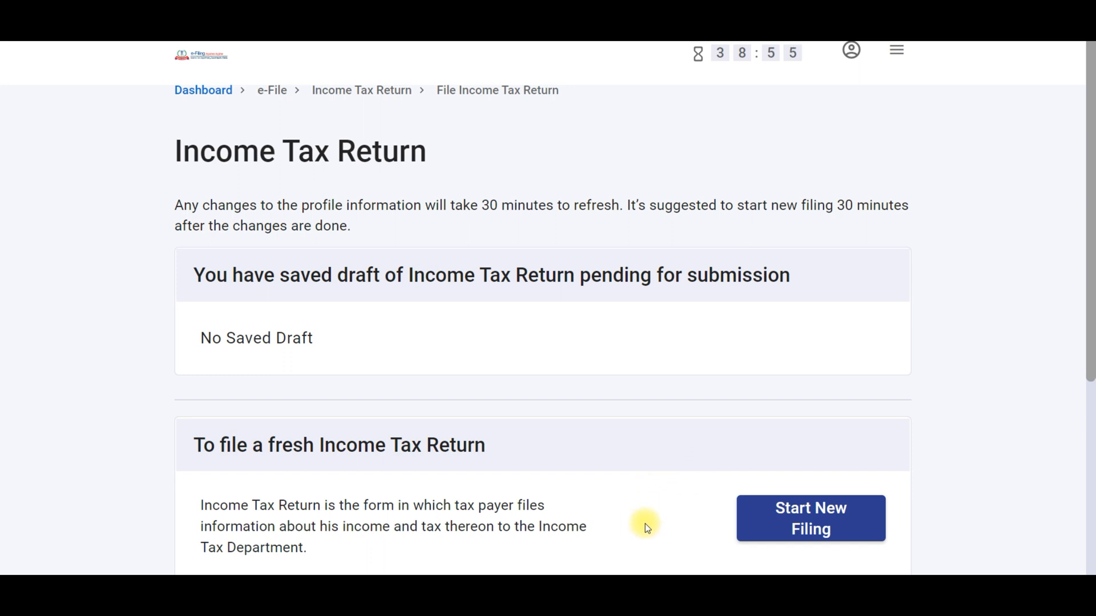
scroll(713, 434, "down", 2)
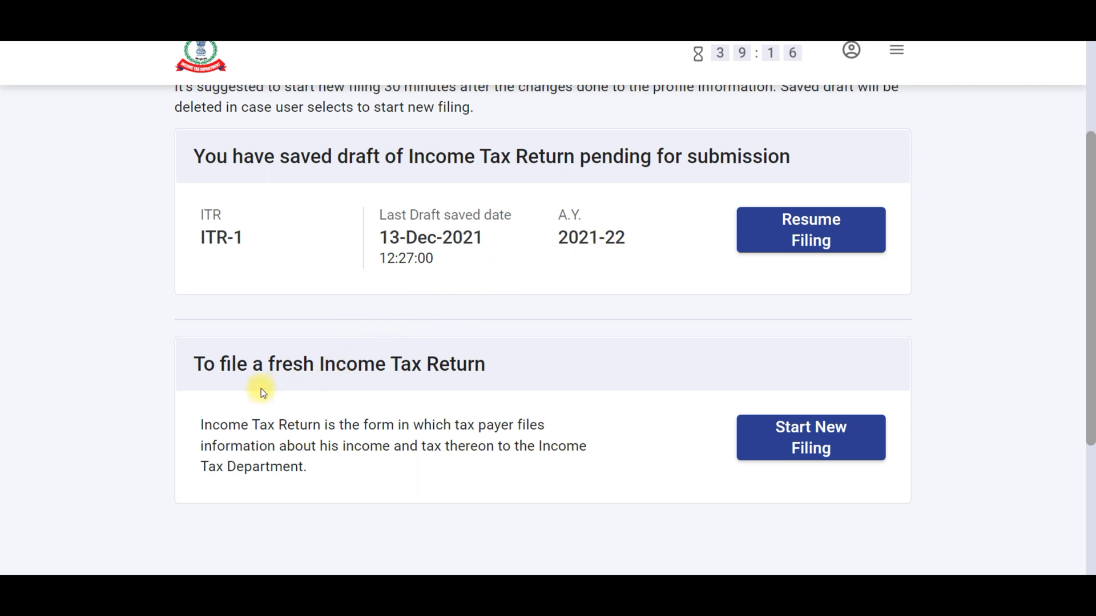
left_click(803, 437)
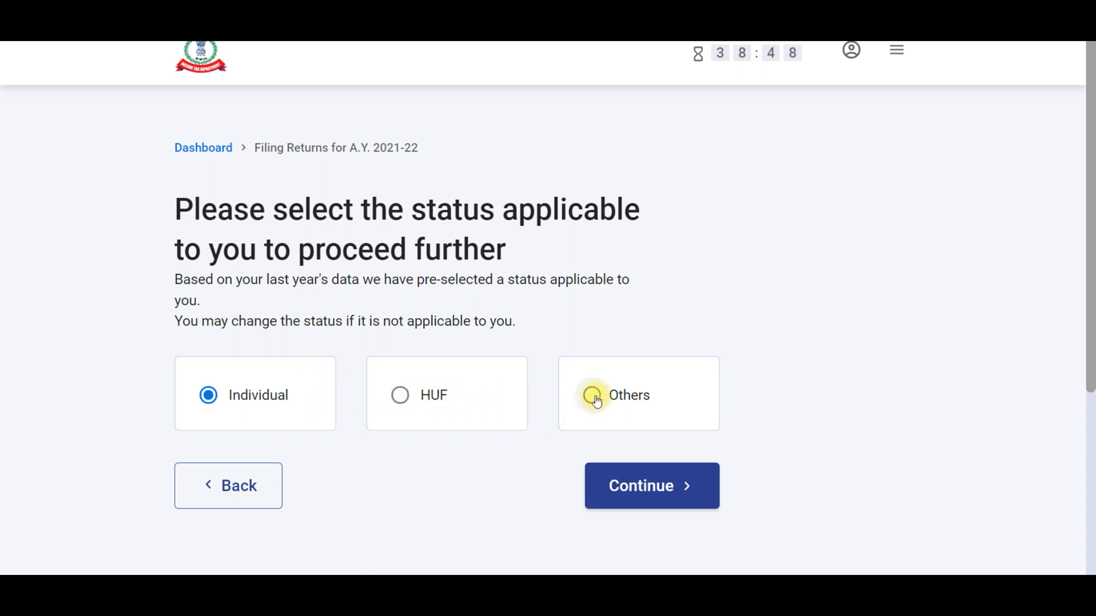
Keep Individual as the filing status and proceed with the ITR-1 form
left_click(631, 491)
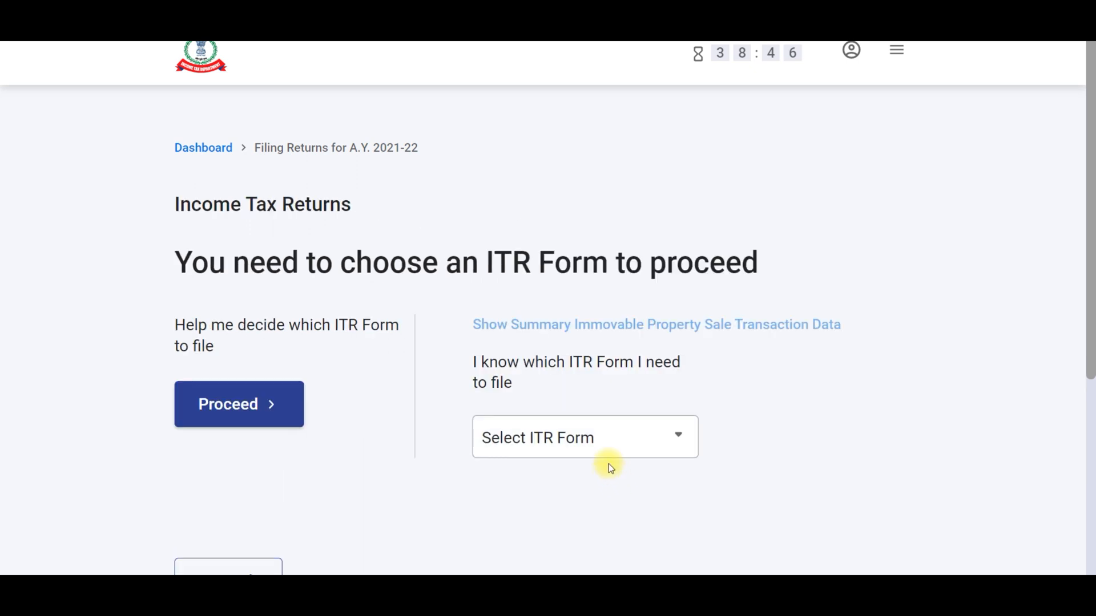
left_click(532, 444)
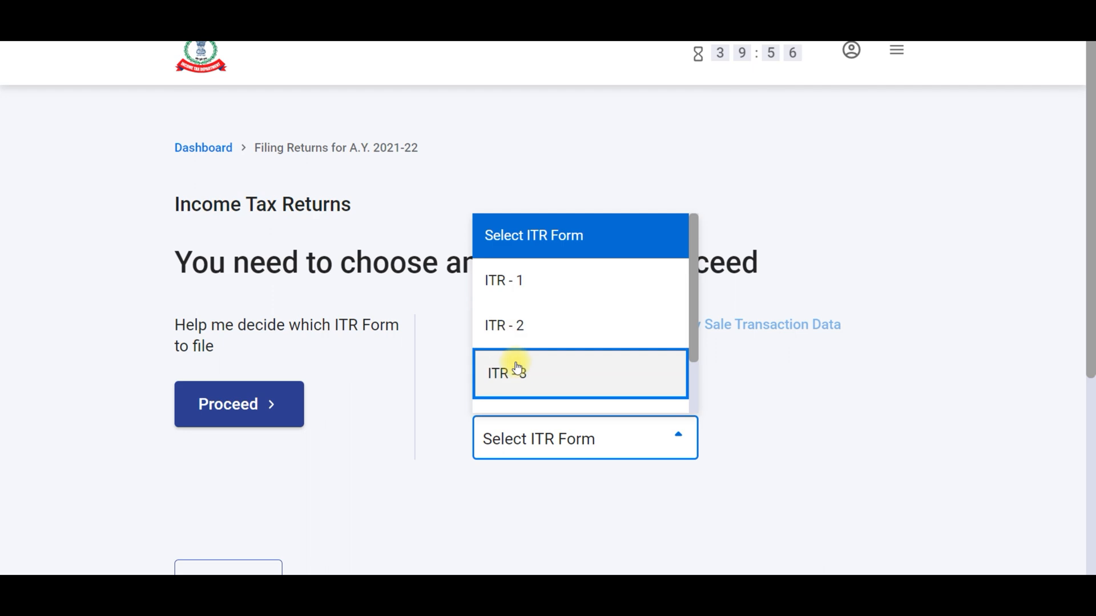
left_click(519, 287)
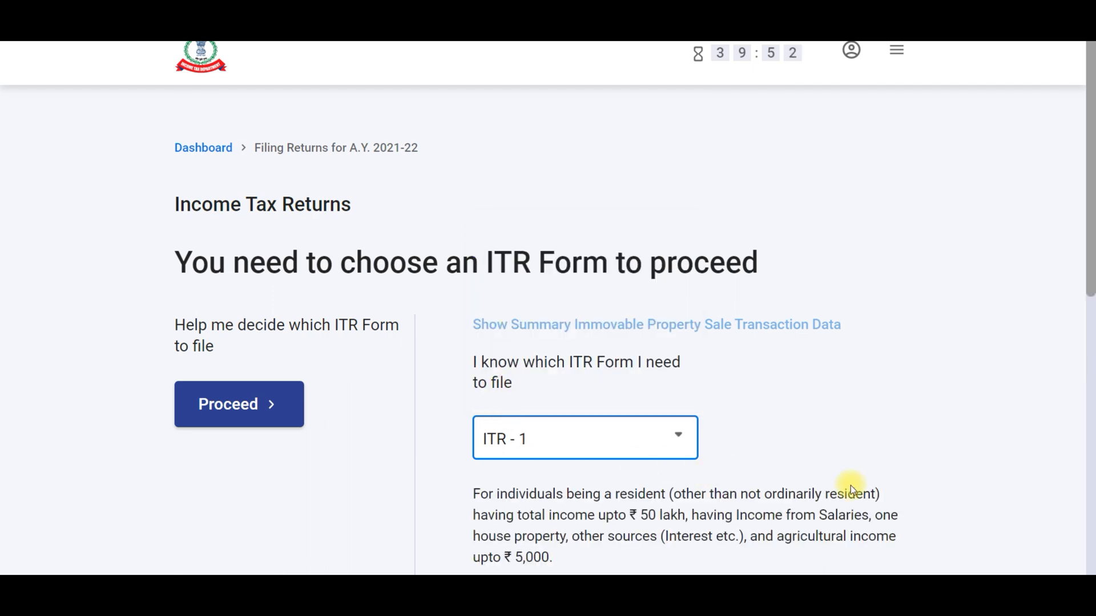
scroll(1087, 548, "down", 8)
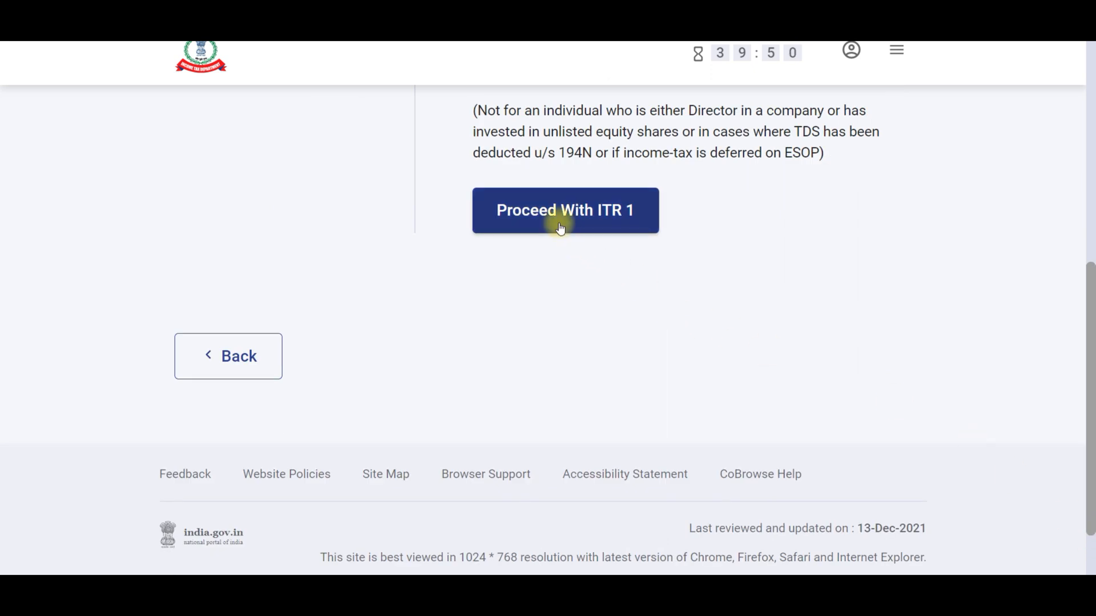
left_click(553, 210)
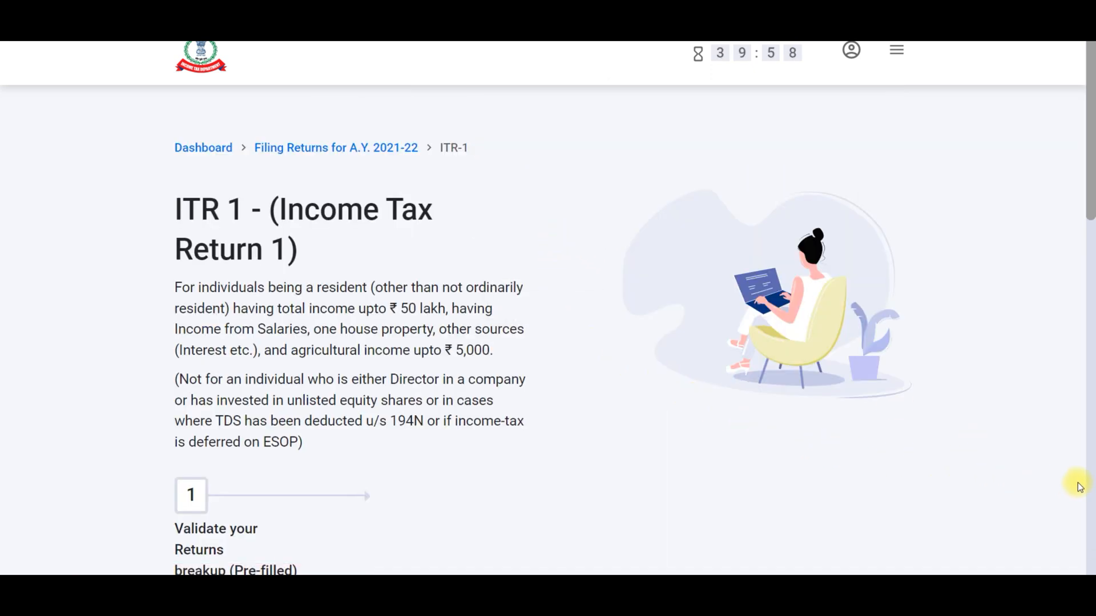
scroll(1078, 487, "down", 7)
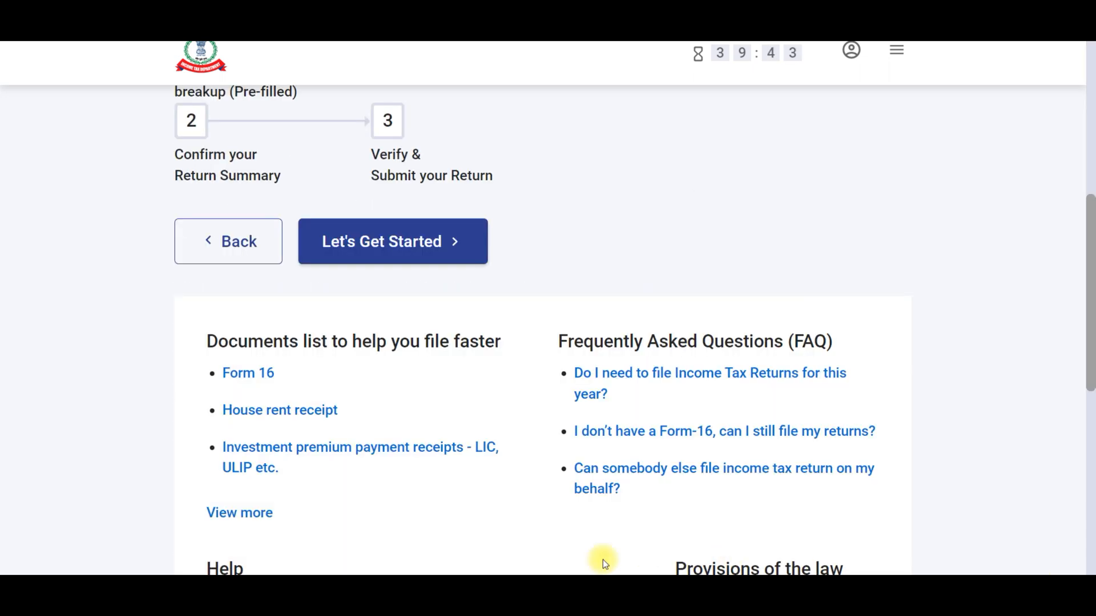
Begin the ITR-1 steps, choose Others as the reason for filing, and continue
left_click(369, 246)
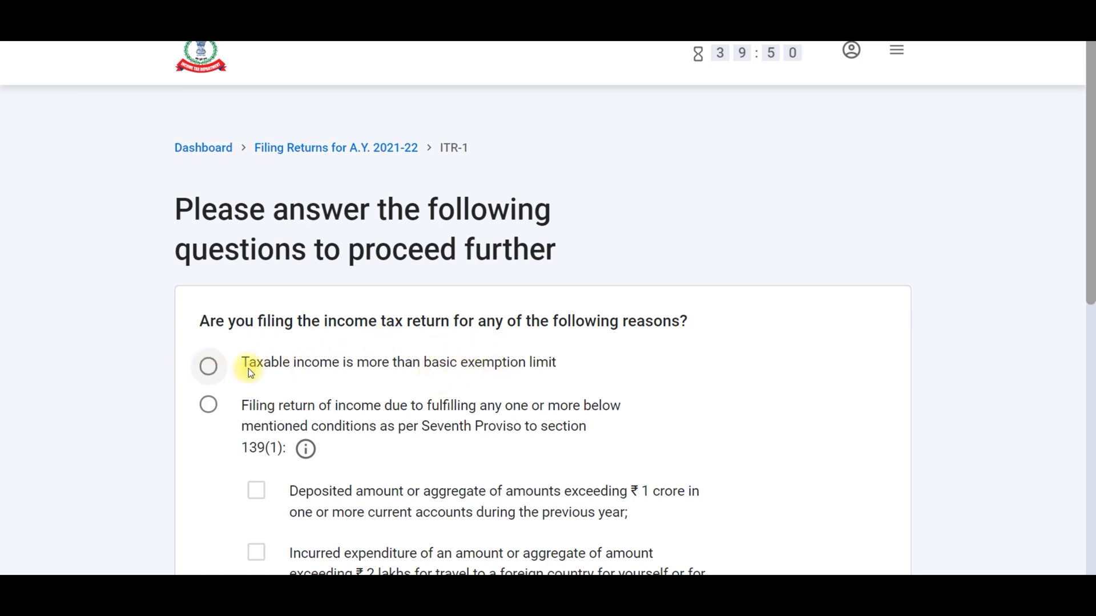
scroll(366, 429, "down", 3)
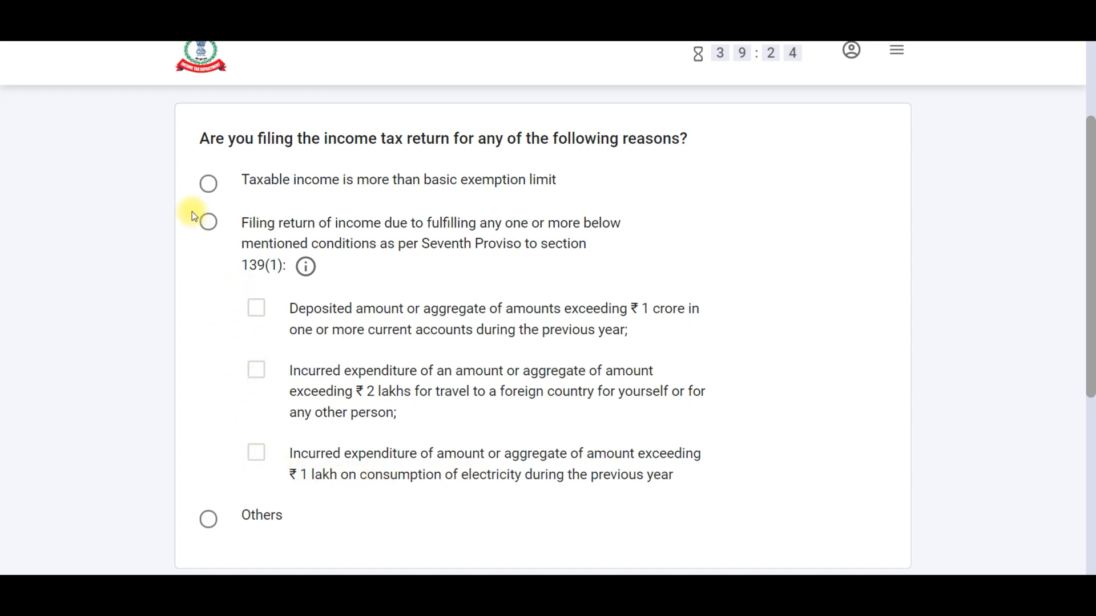
left_click(208, 518)
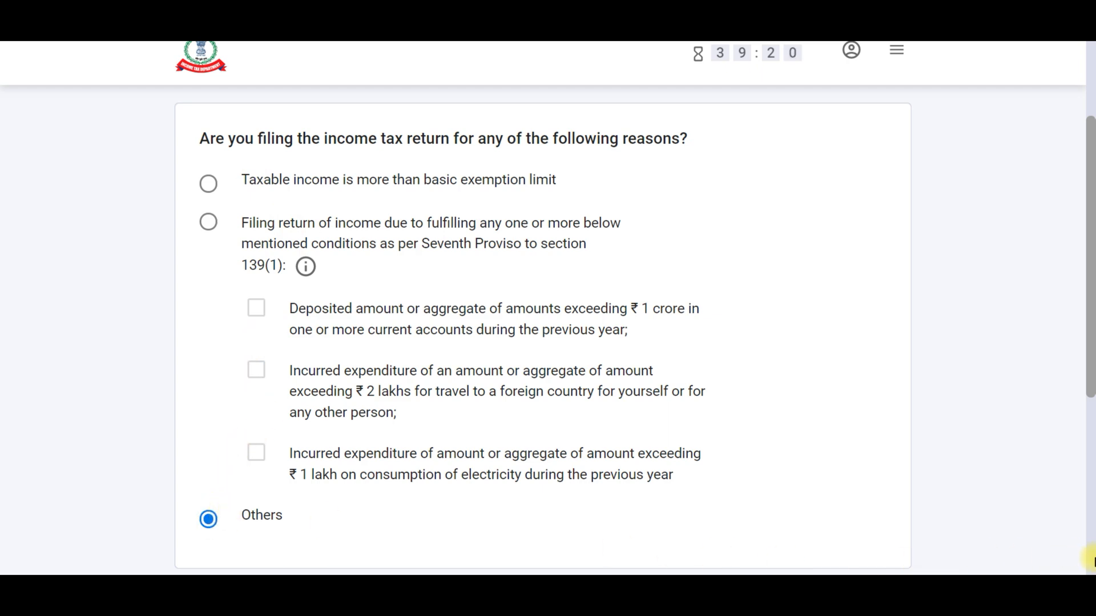
scroll(1090, 560, "down", 6)
left_click(834, 278)
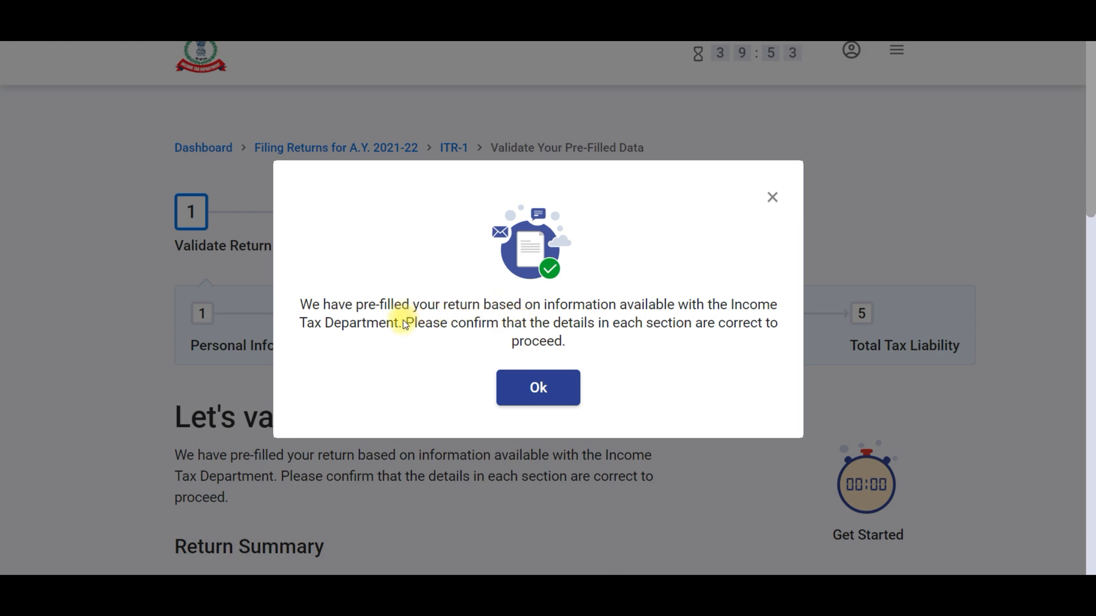
left_click(536, 386)
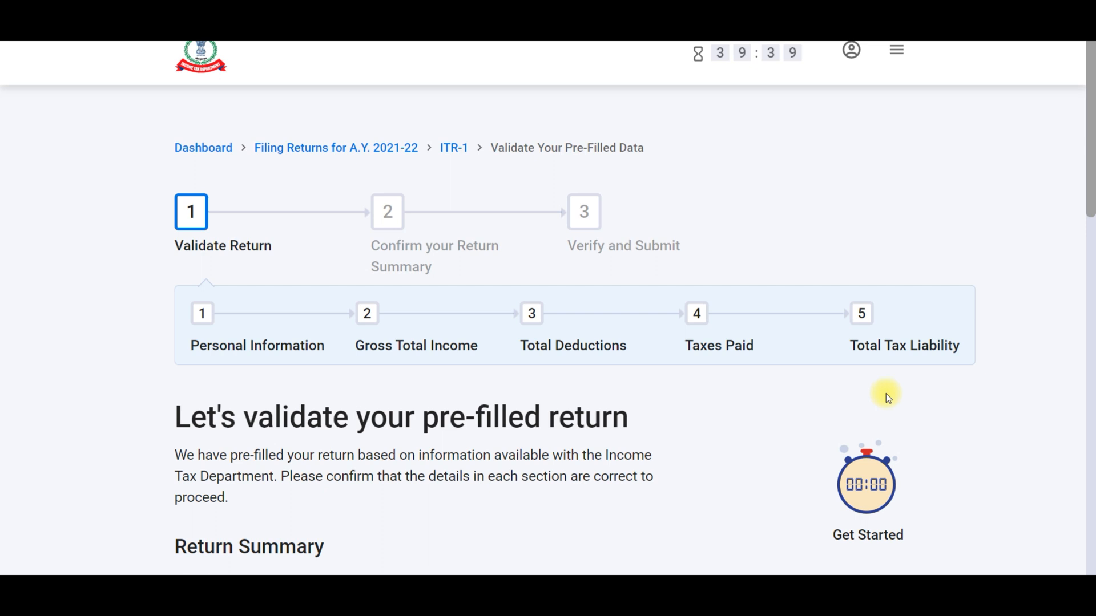
scroll(886, 393, "down", 3)
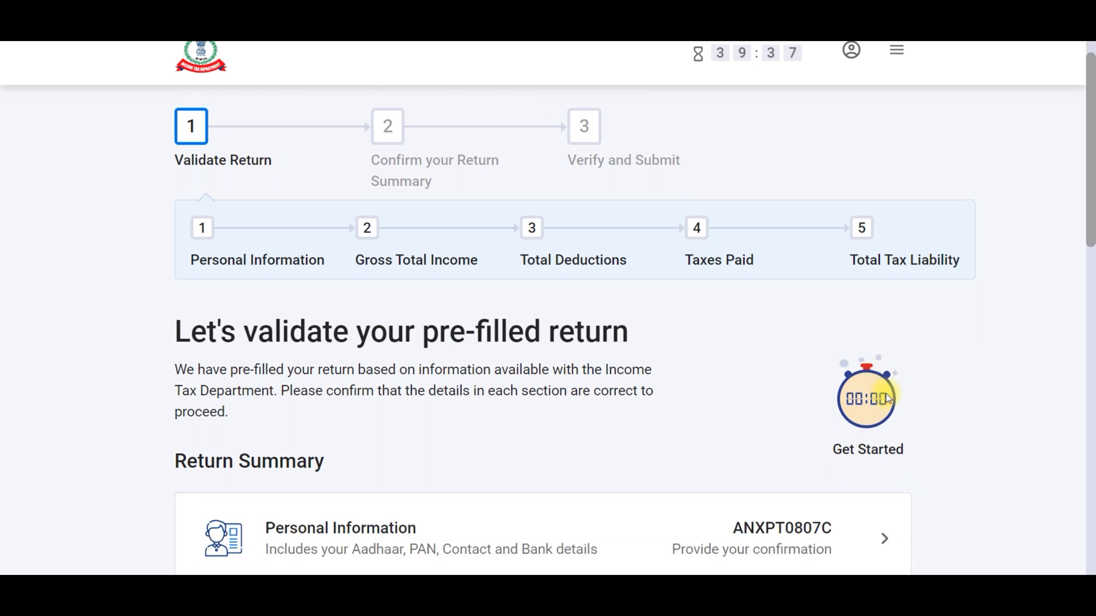
scroll(886, 395, "down", 3)
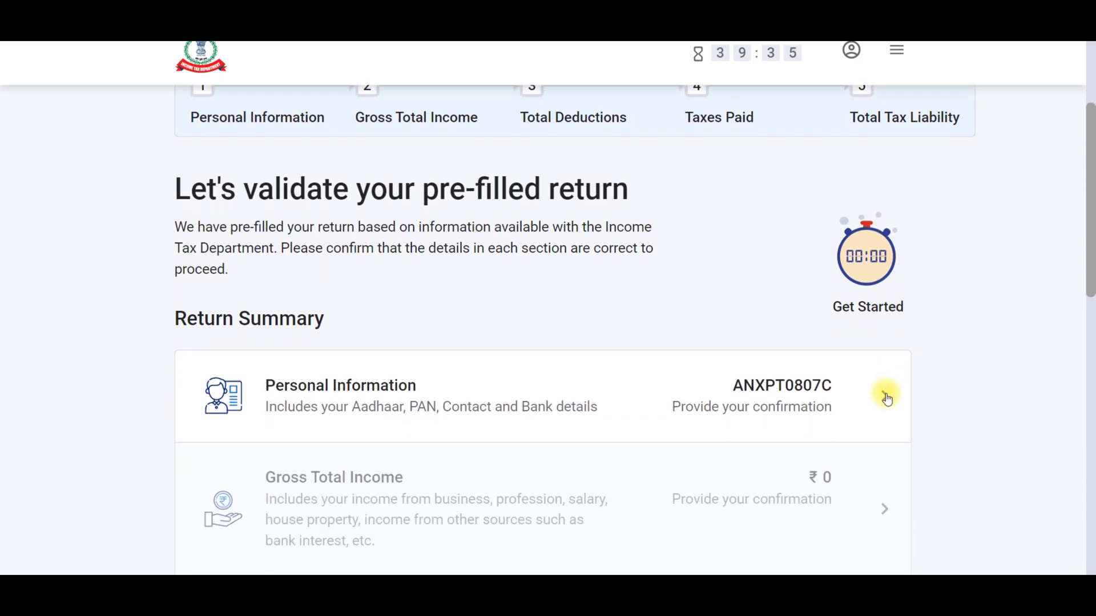
scroll(887, 397, "down", 5)
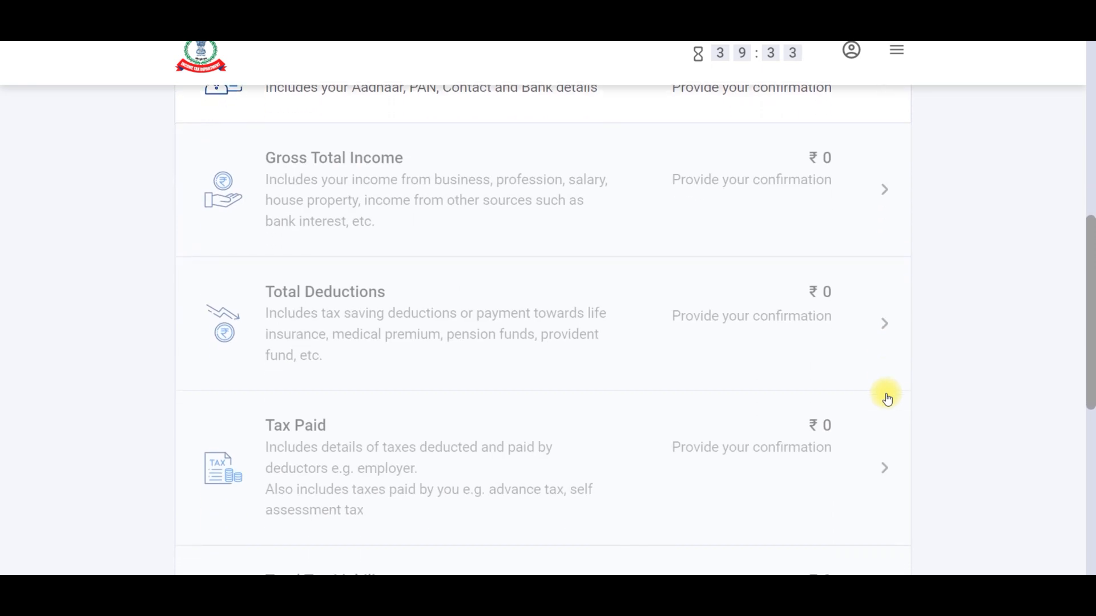
scroll(887, 399, "down", 1)
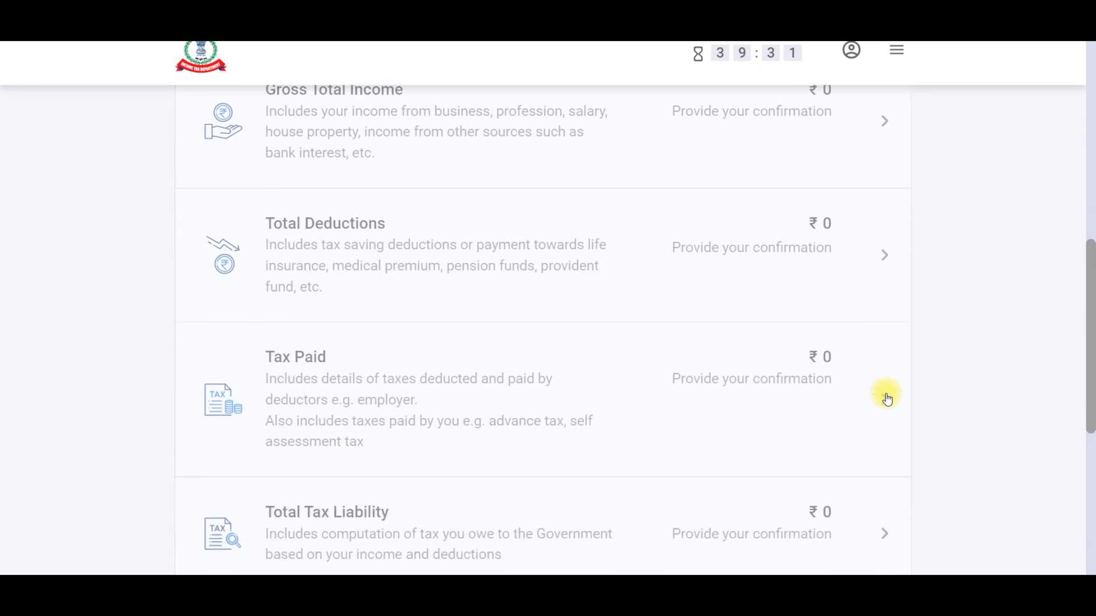
scroll(886, 398, "up", 3)
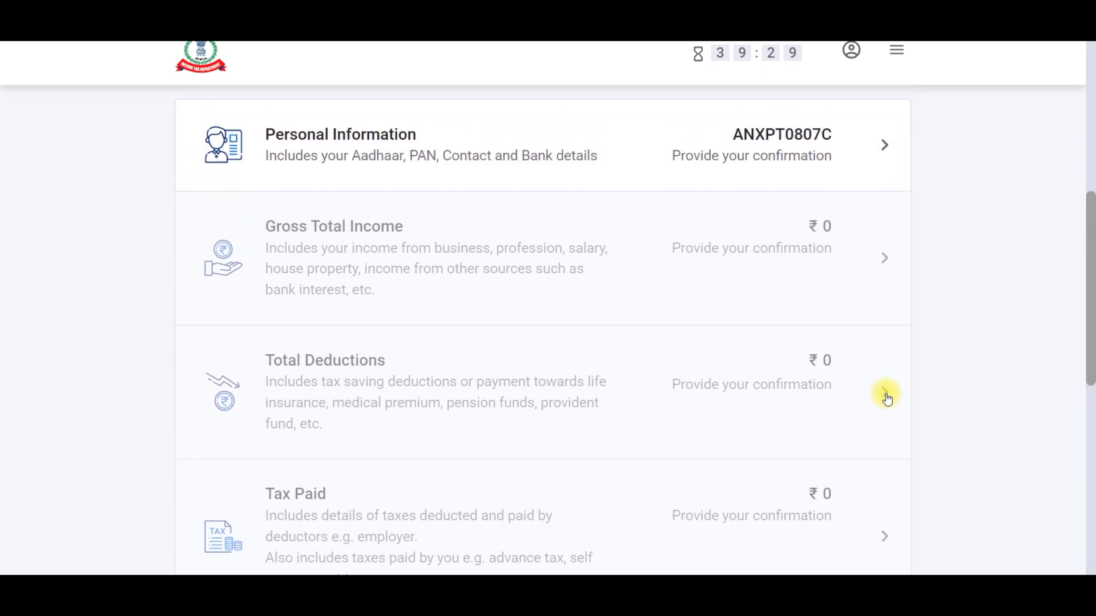
In Personal Information, set Nature of Employment to State Government and review the Filing Section
left_click(338, 160)
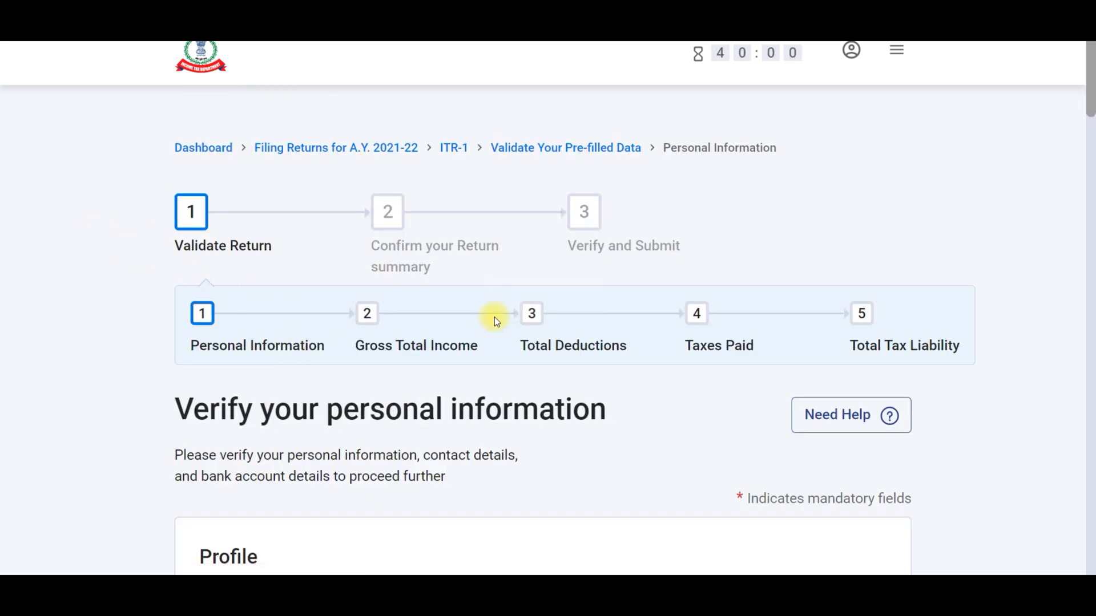
scroll(494, 316, "down", 6)
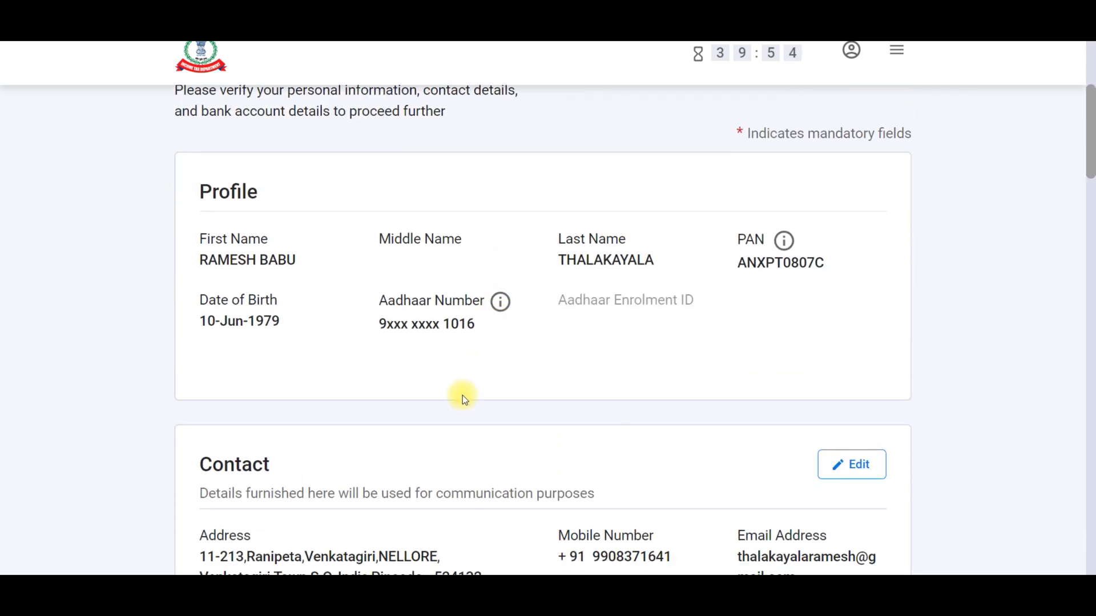
scroll(479, 434, "down", 4)
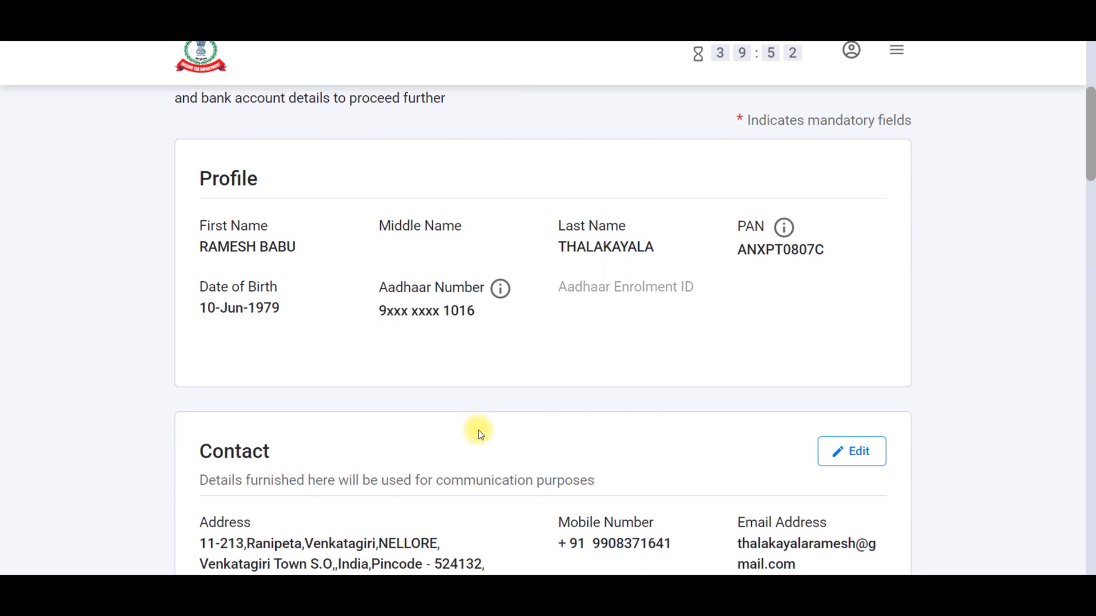
scroll(478, 430, "down", 4)
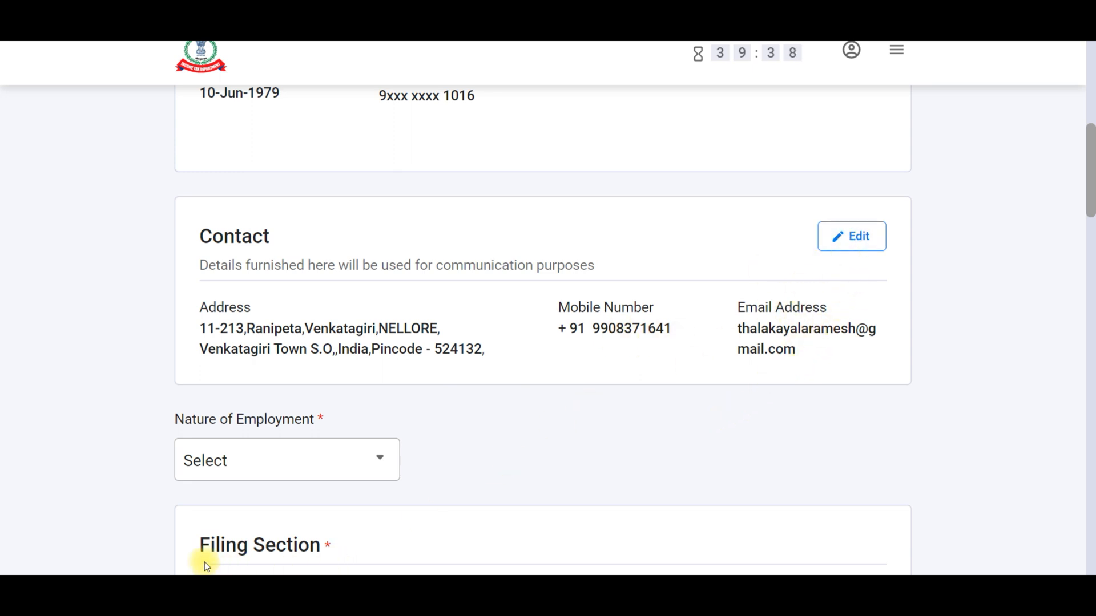
left_click(257, 464)
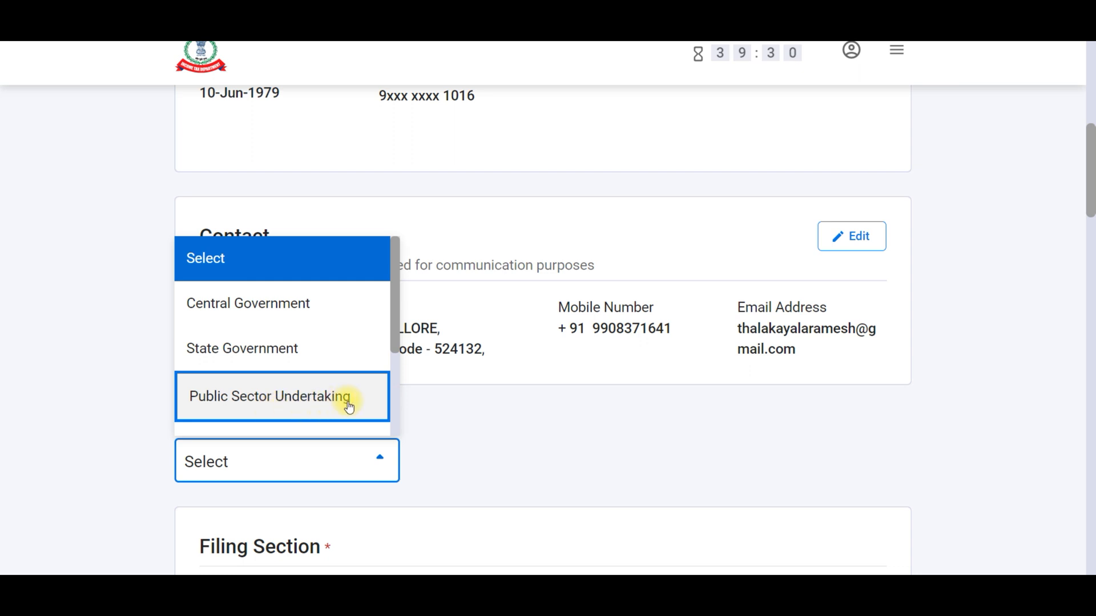
left_click(368, 369)
scroll(782, 487, "down", 6)
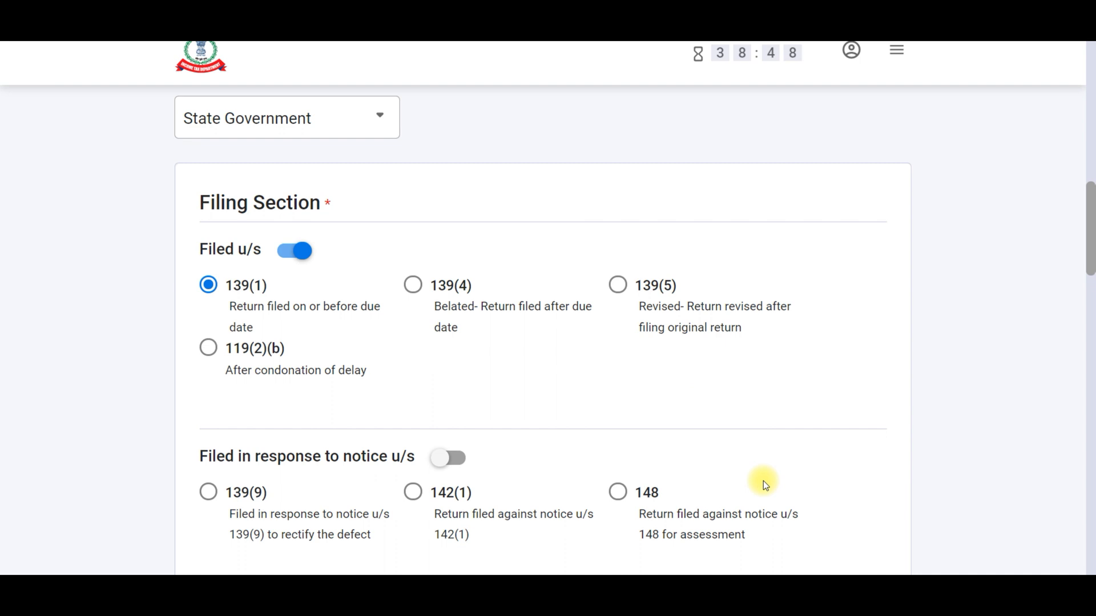
scroll(762, 480, "down", 1)
scroll(765, 484, "down", 1)
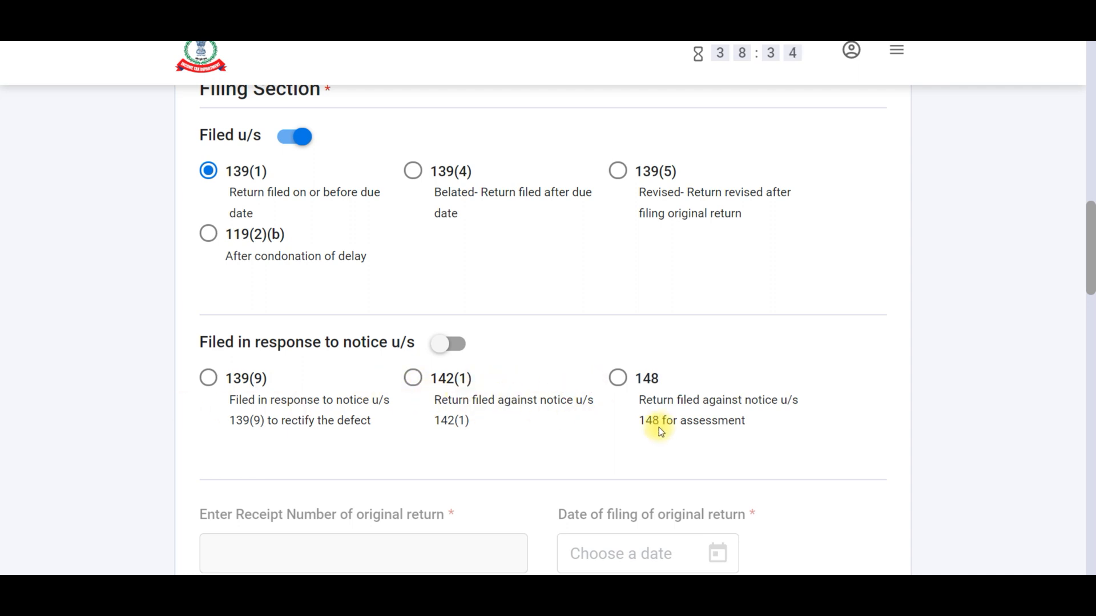
scroll(659, 428, "down", 3)
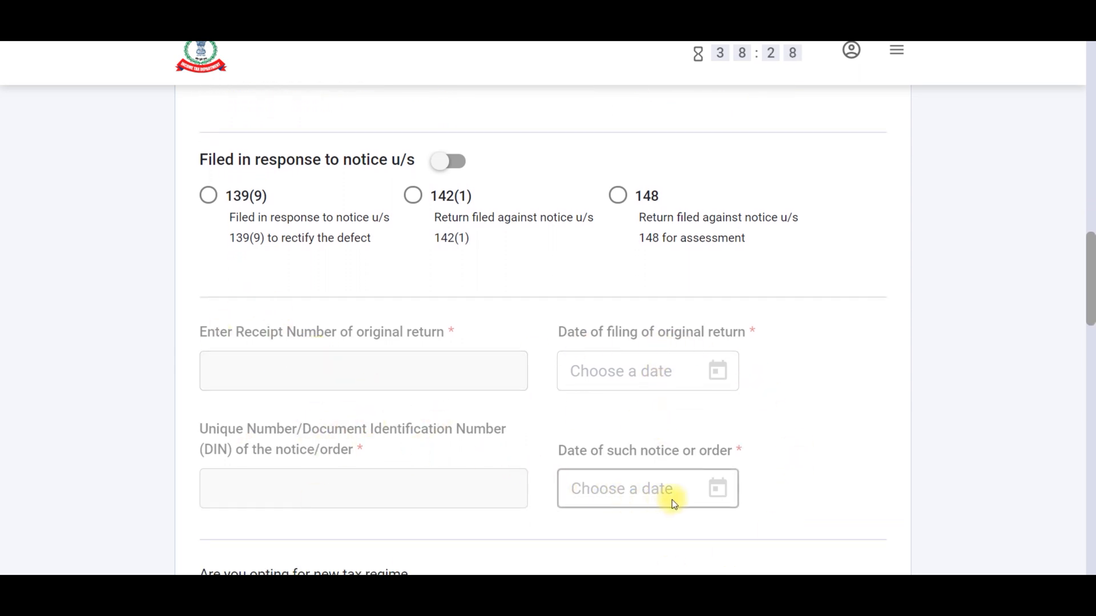
scroll(651, 498, "down", 3)
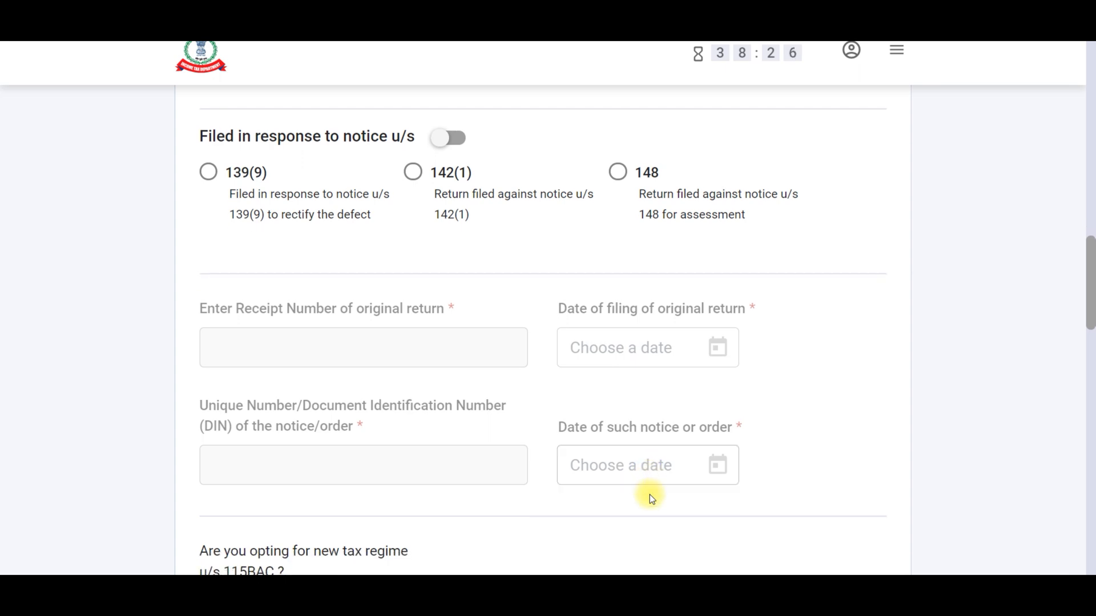
scroll(649, 495, "down", 1)
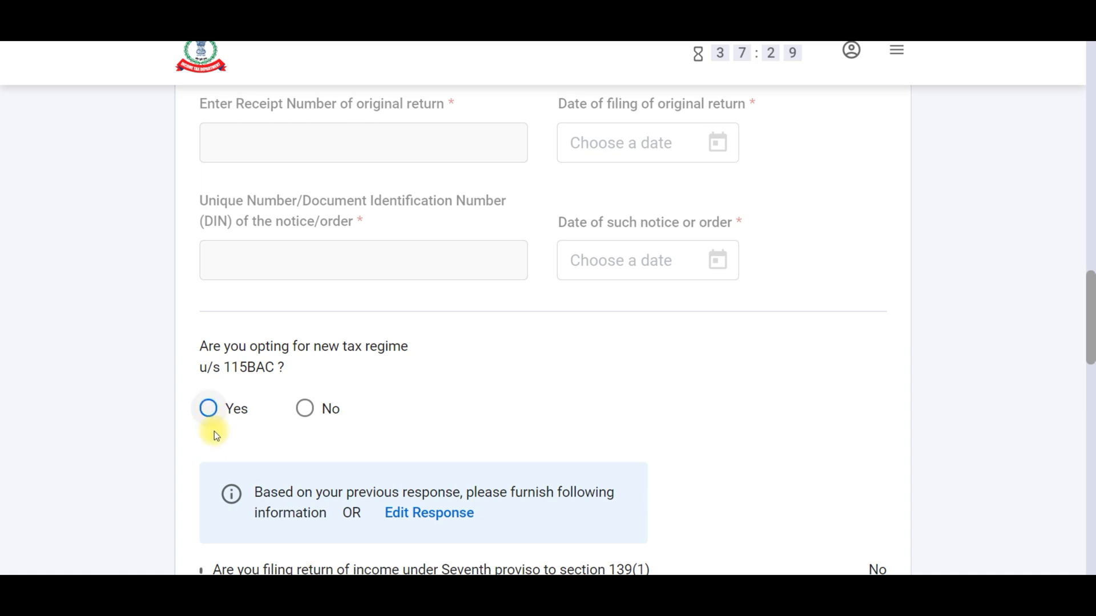
Cancel the Yes choice for the 115BAC new tax regime and answer No
left_click(210, 412)
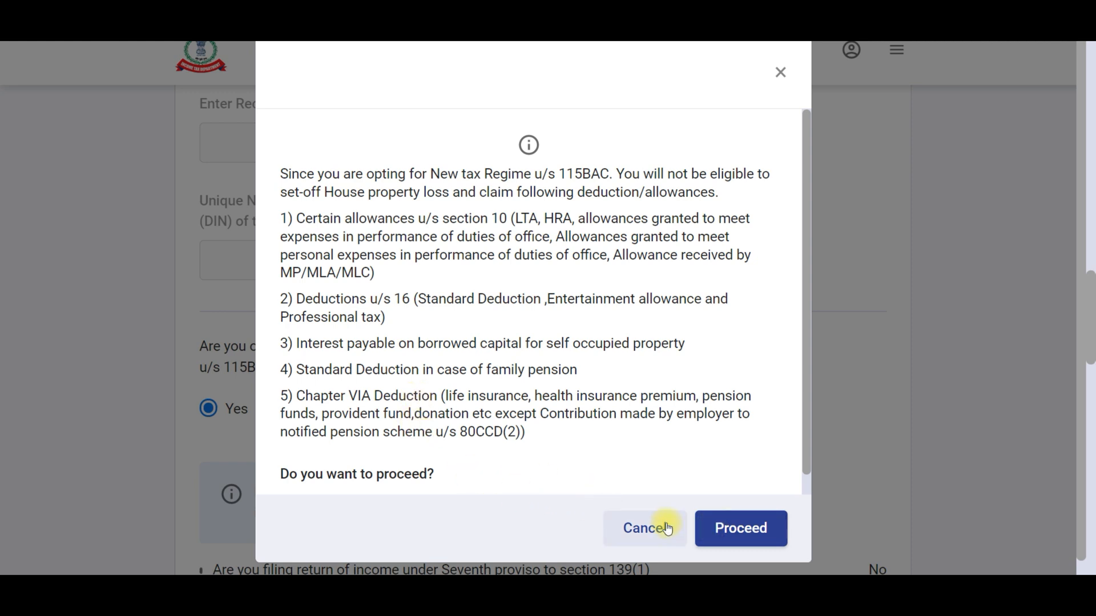
left_click(641, 531)
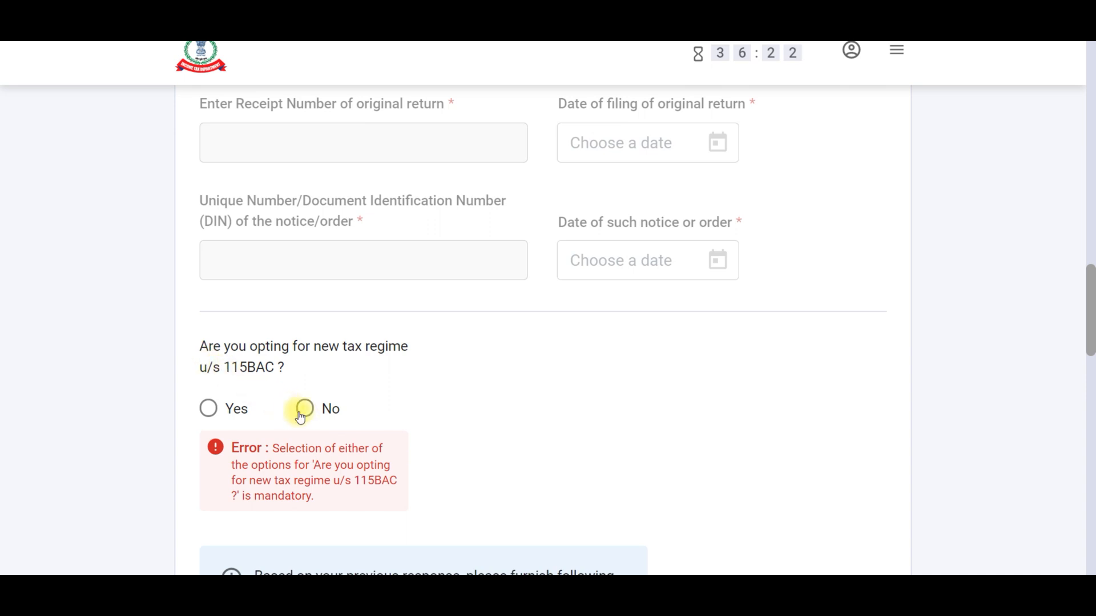
left_click(305, 410)
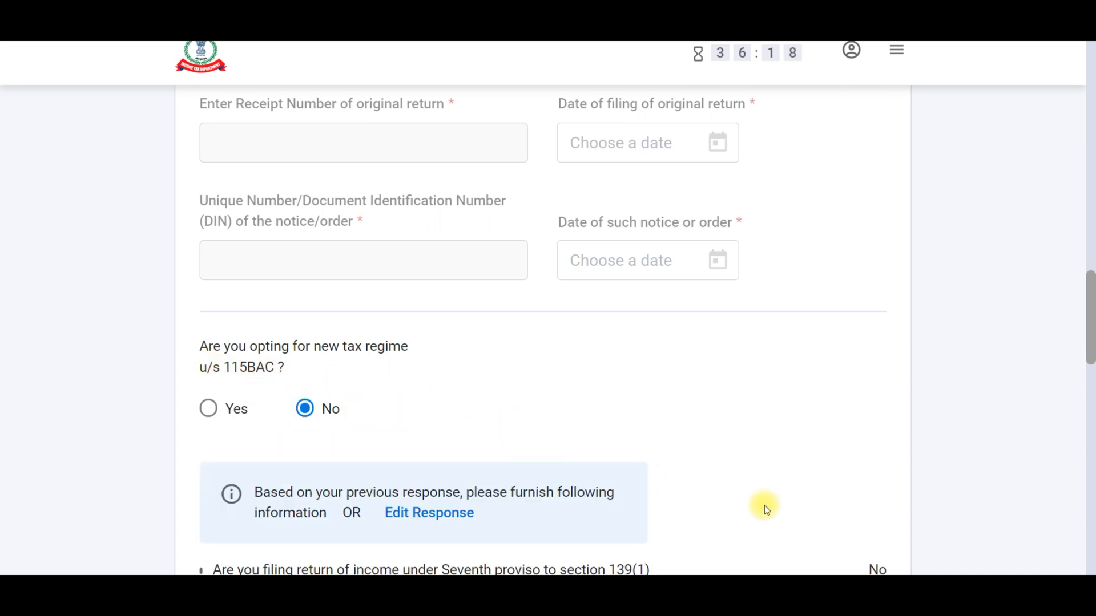
scroll(853, 524, "down", 7)
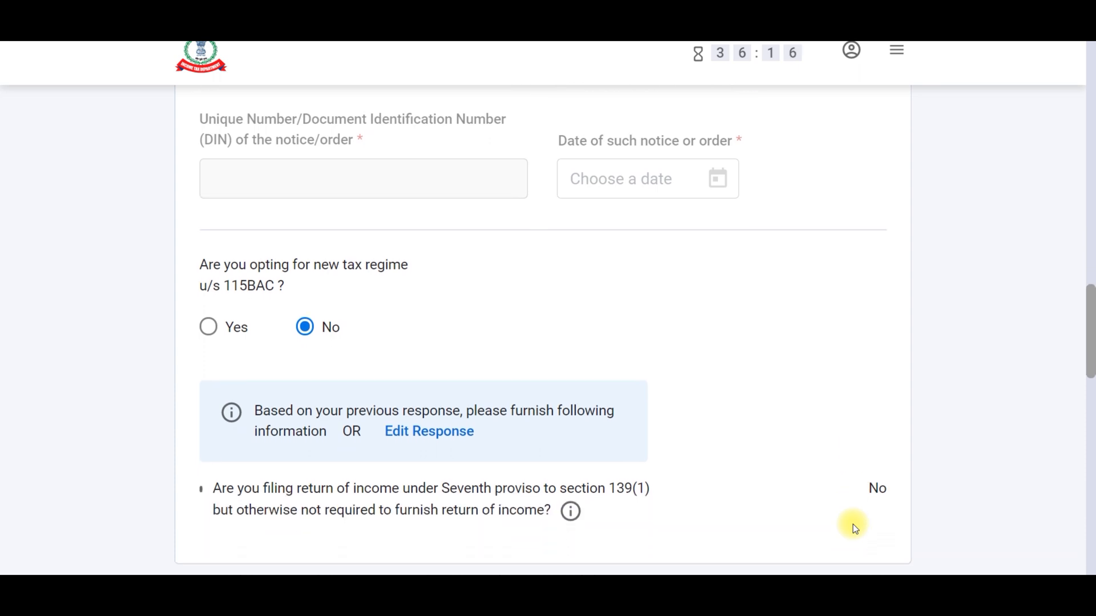
View the full details of the validated refund bank account
scroll(852, 524, "down", 2)
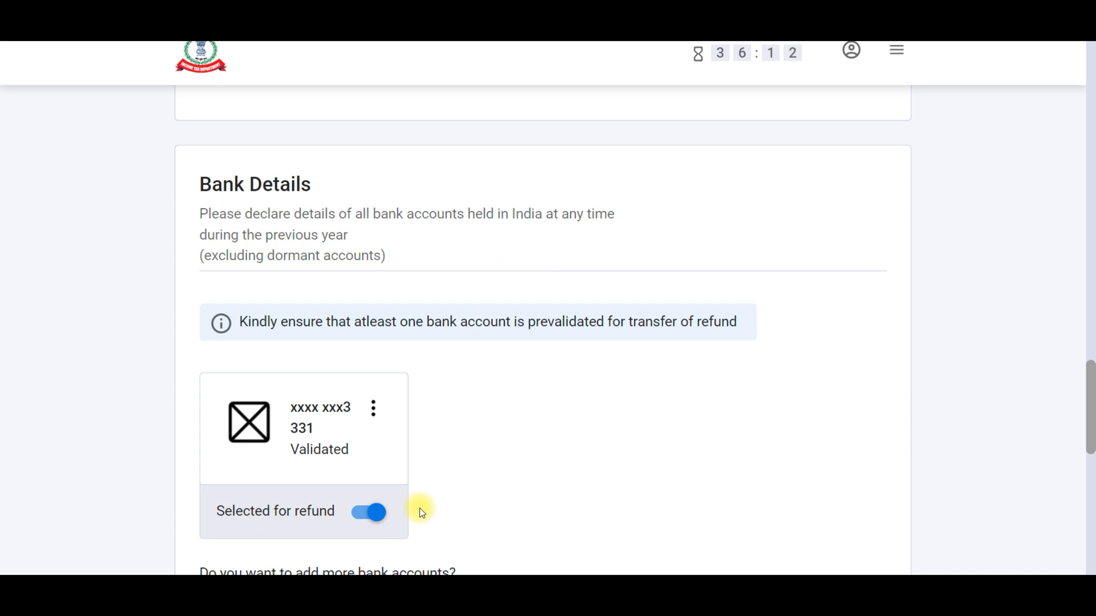
left_click(375, 409)
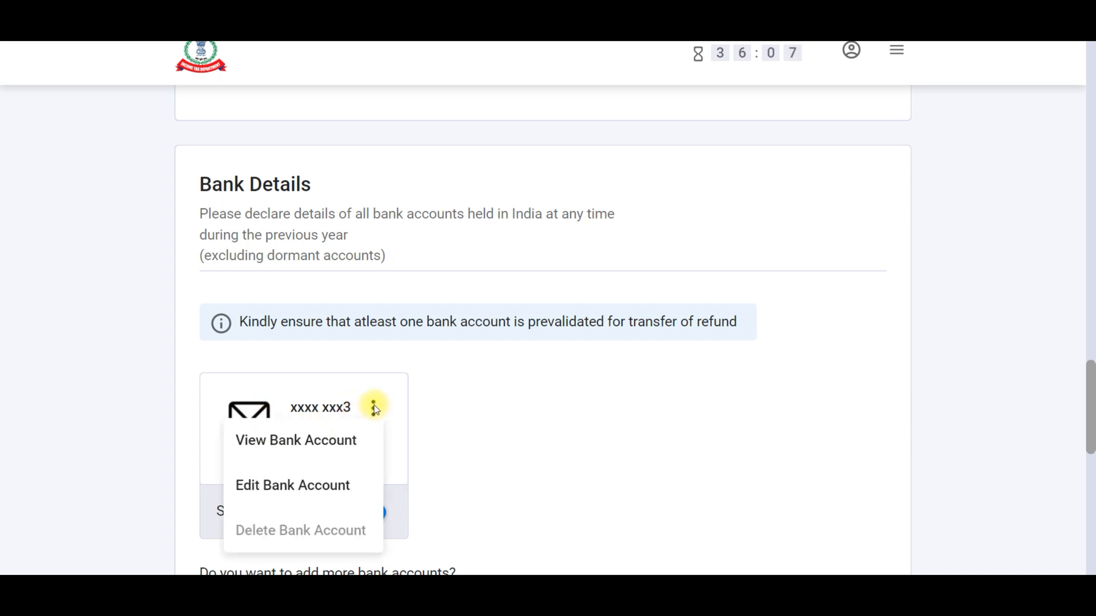
left_click(289, 443)
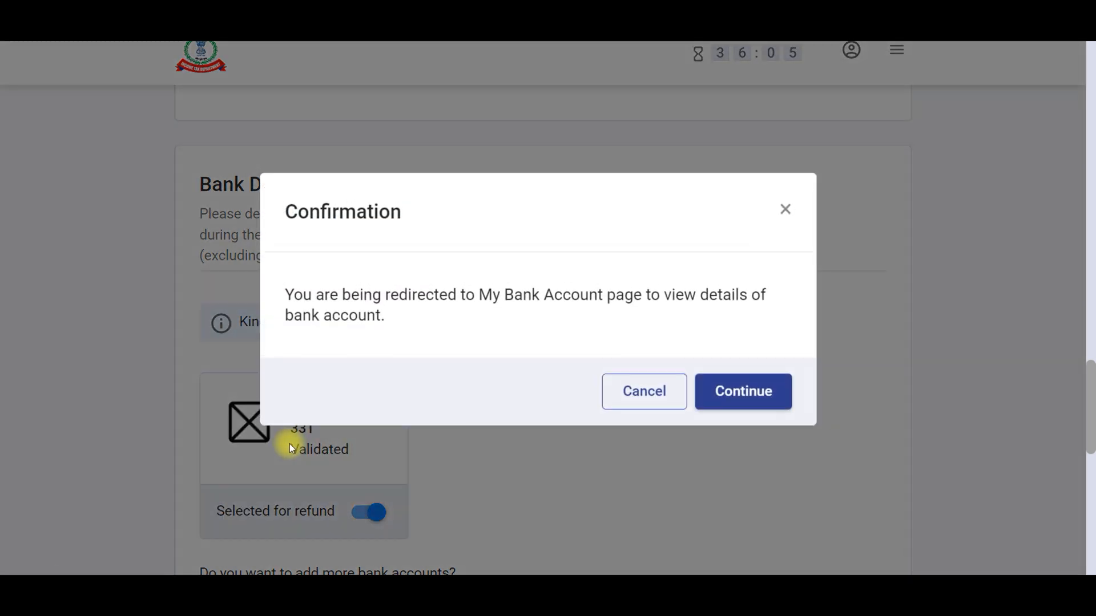
left_click(745, 389)
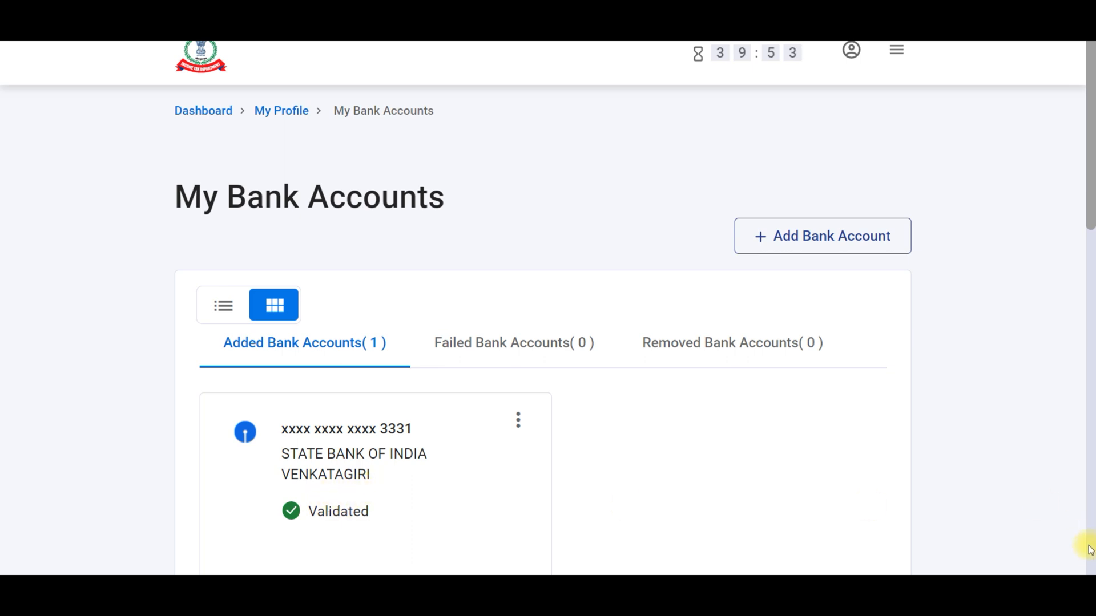
Confirm the personal information section
scroll(1088, 550, "down", 8)
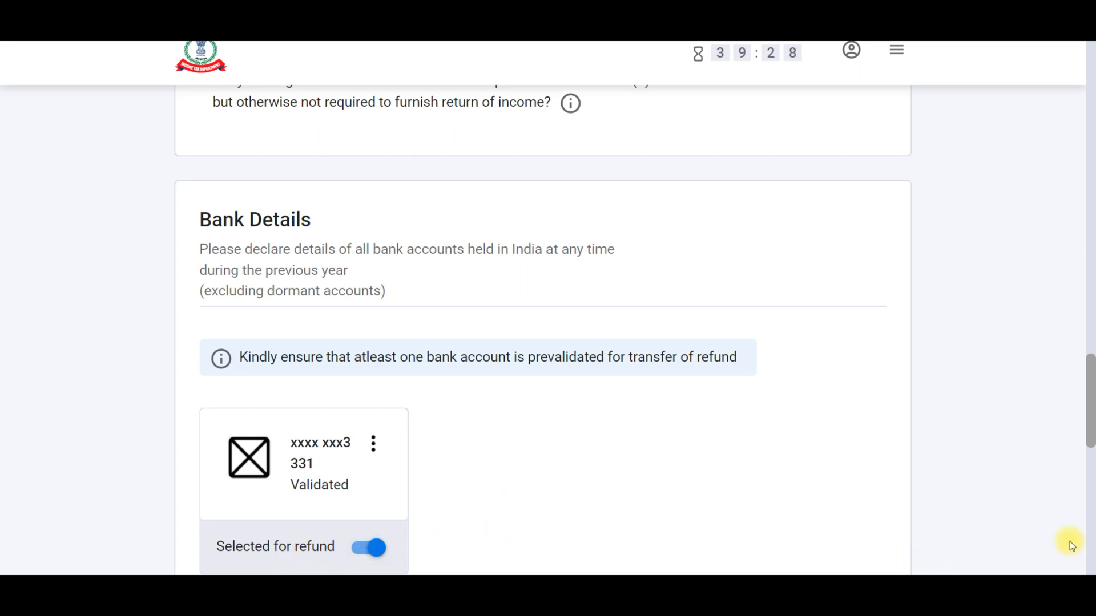
scroll(1081, 551, "down", 8)
left_click(833, 545)
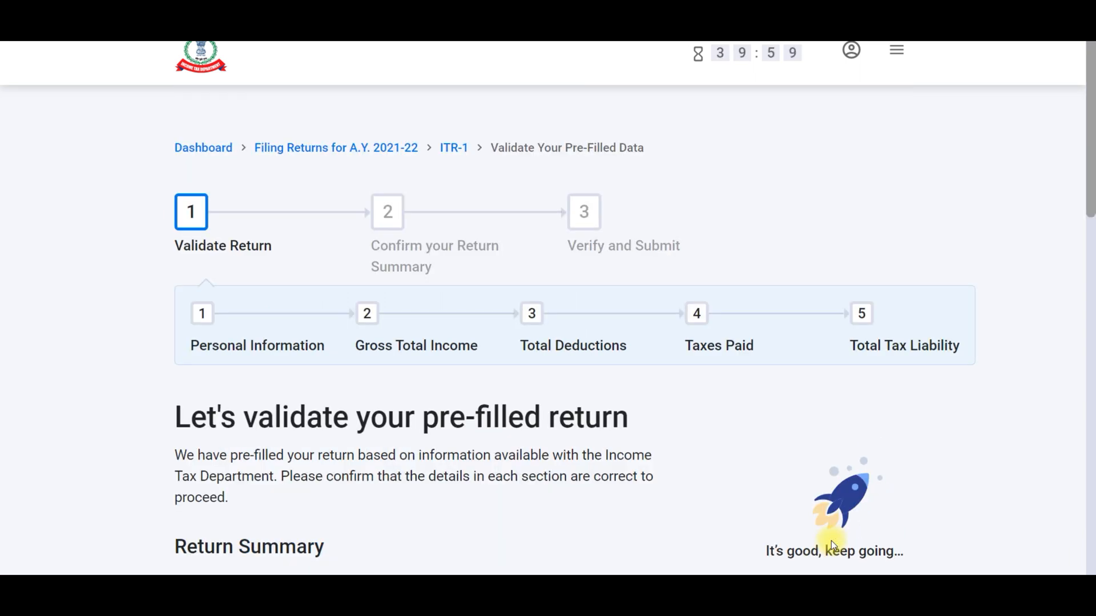
Open the Gross Total Income card from the Return Summary
scroll(648, 296, "down", 8)
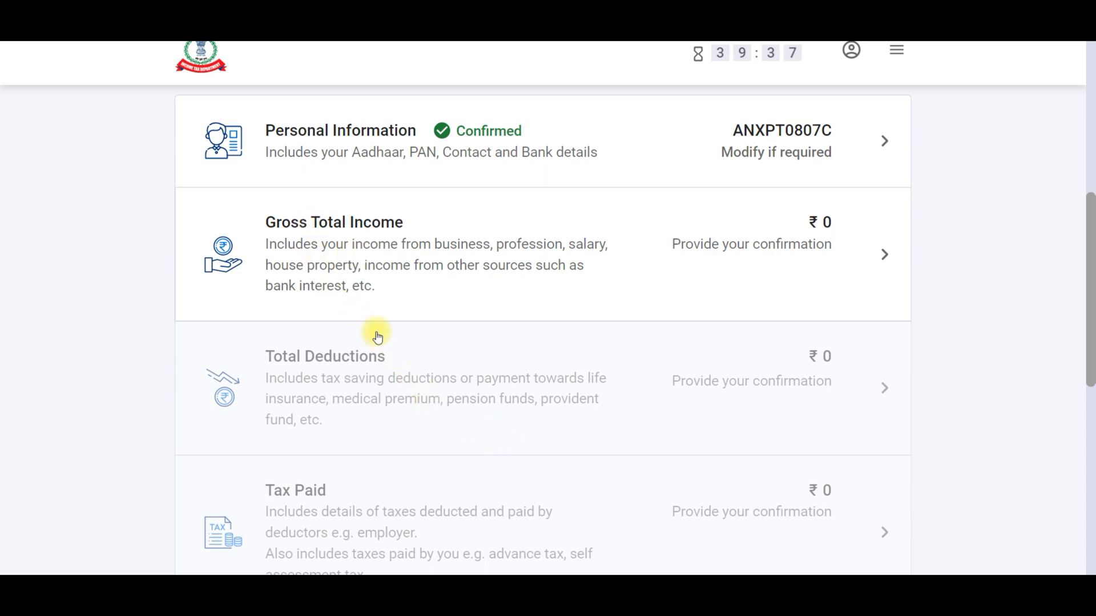
left_click(318, 225)
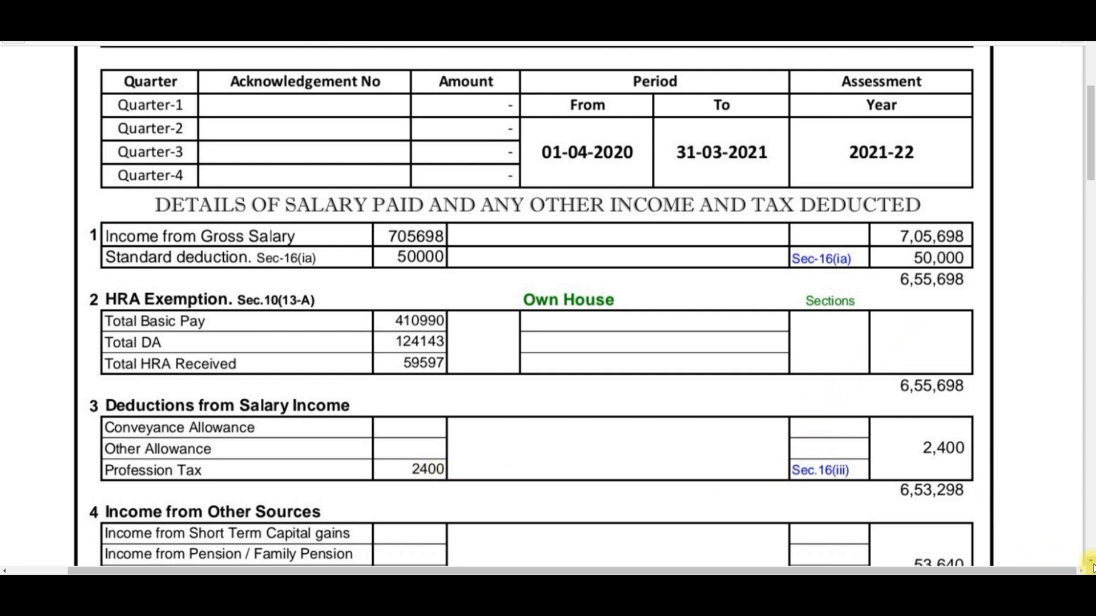
Scroll the salary statement to section 6, showing 80C 1,50,000 and 80CCD-1B 48,103
scroll(1090, 565, "down", 5)
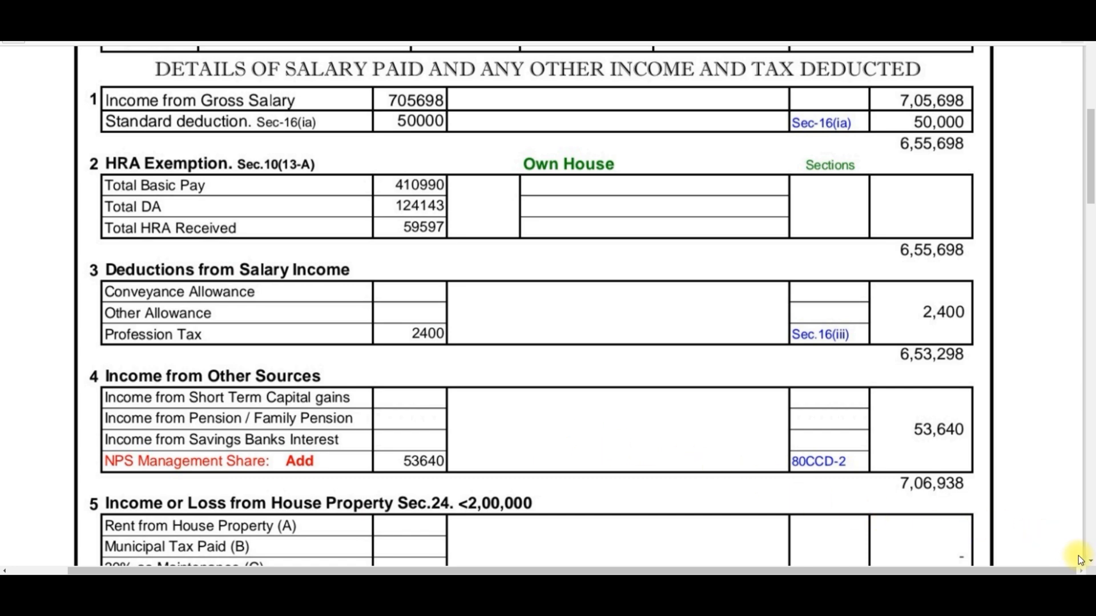
scroll(1091, 564, "down", 5)
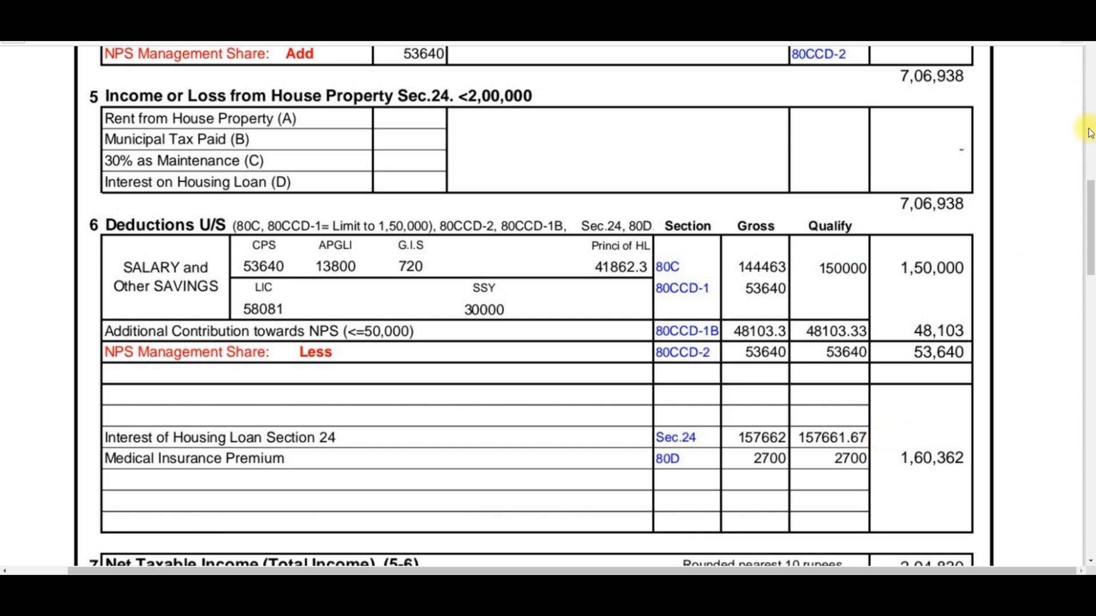
Scroll the computation PDF past the deductions down to the Net Taxable Income row
scroll(1088, 133, "up", 8)
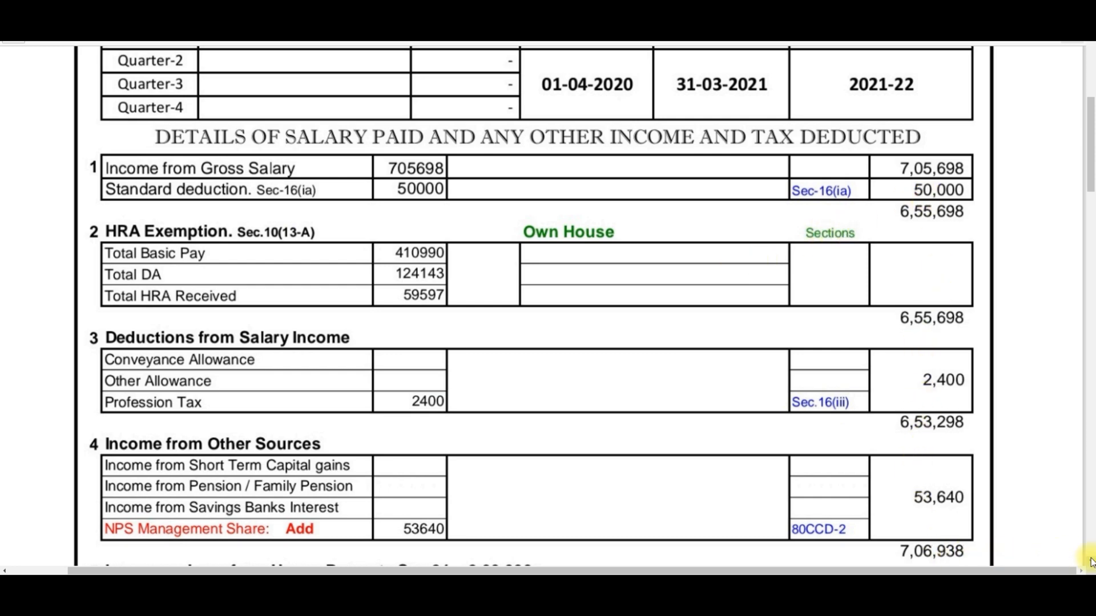
scroll(1090, 562, "down", 3)
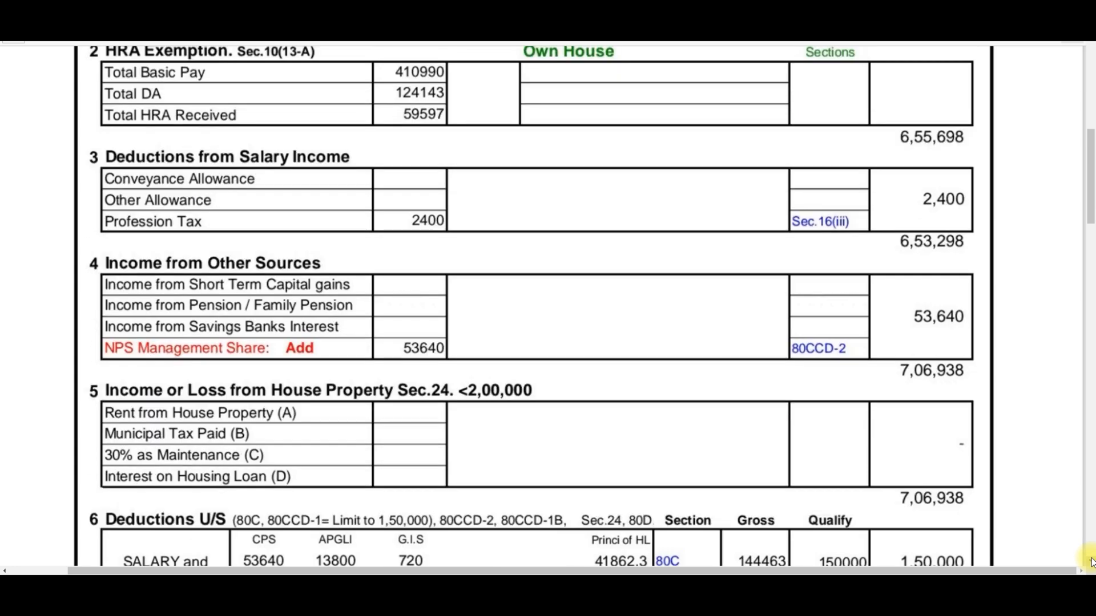
scroll(1090, 562, "down", 1)
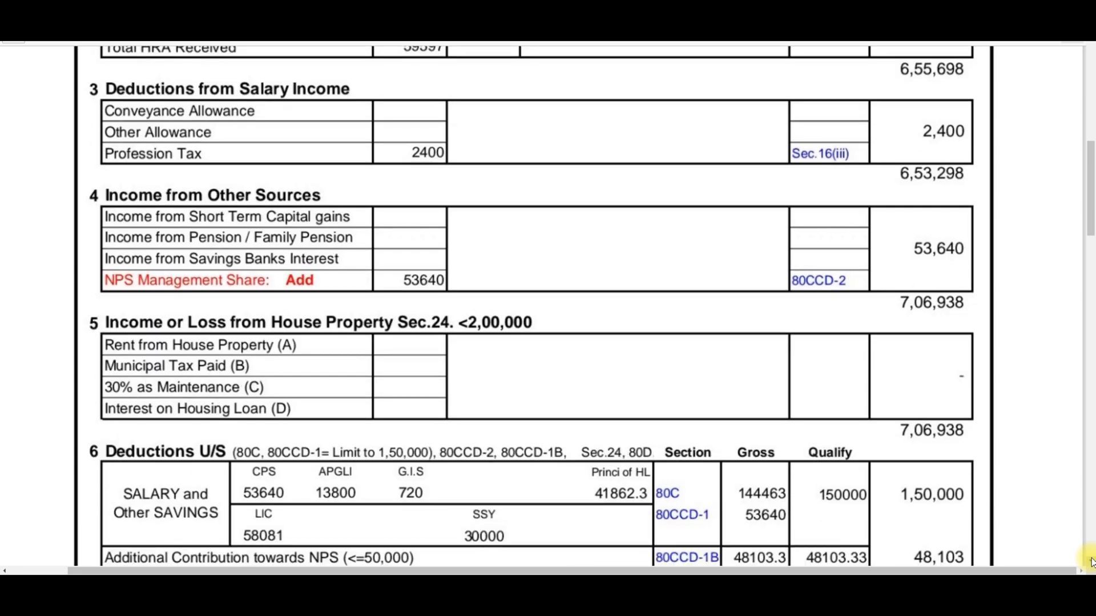
scroll(1090, 562, "down", 2)
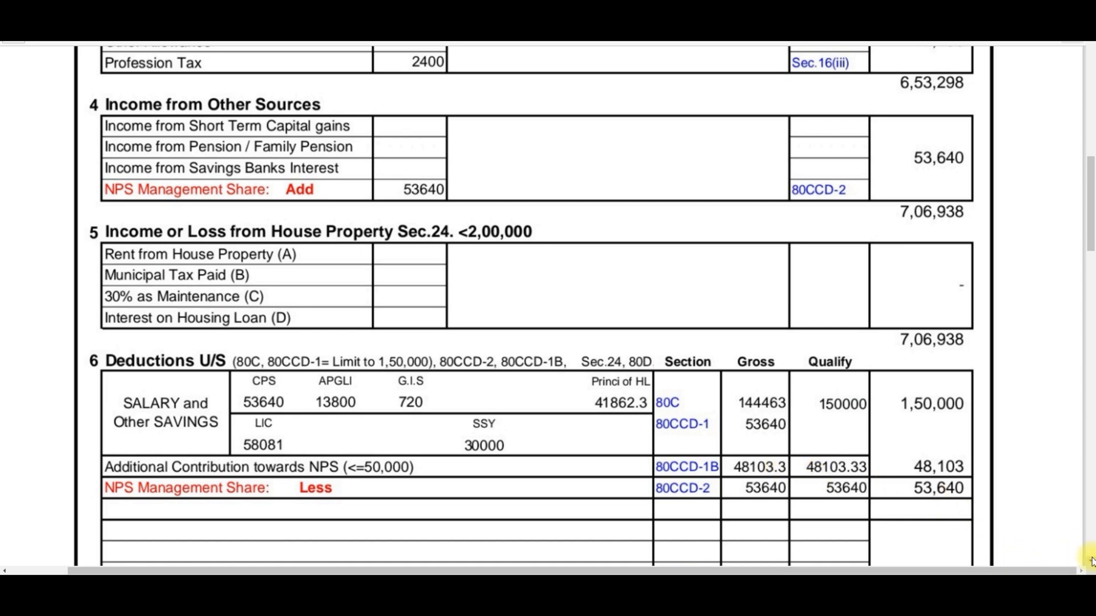
scroll(1090, 562, "down", 1)
scroll(1090, 562, "down", 2)
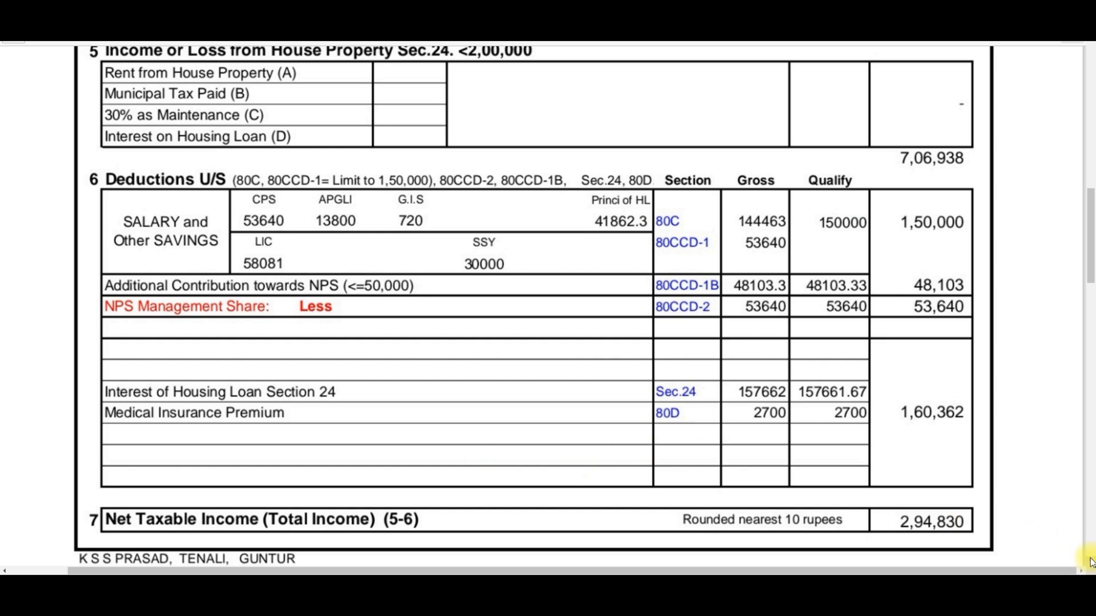
scroll(1090, 562, "down", 1)
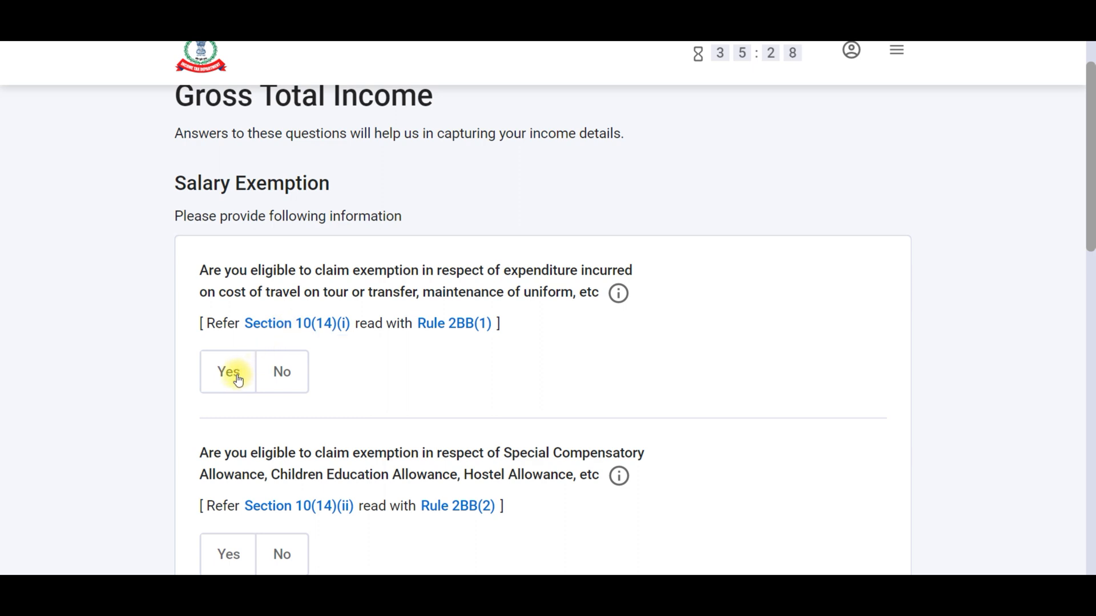
Answer No to the travel/uniform and Special Compensatory Allowance exemption questions
left_click(282, 372)
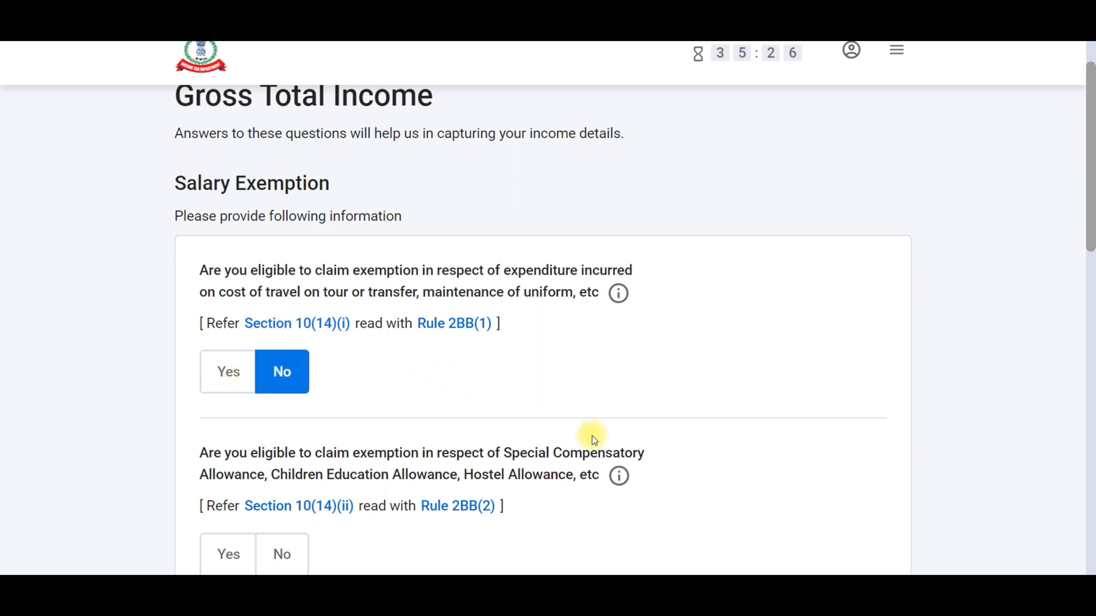
scroll(591, 436, "down", 3)
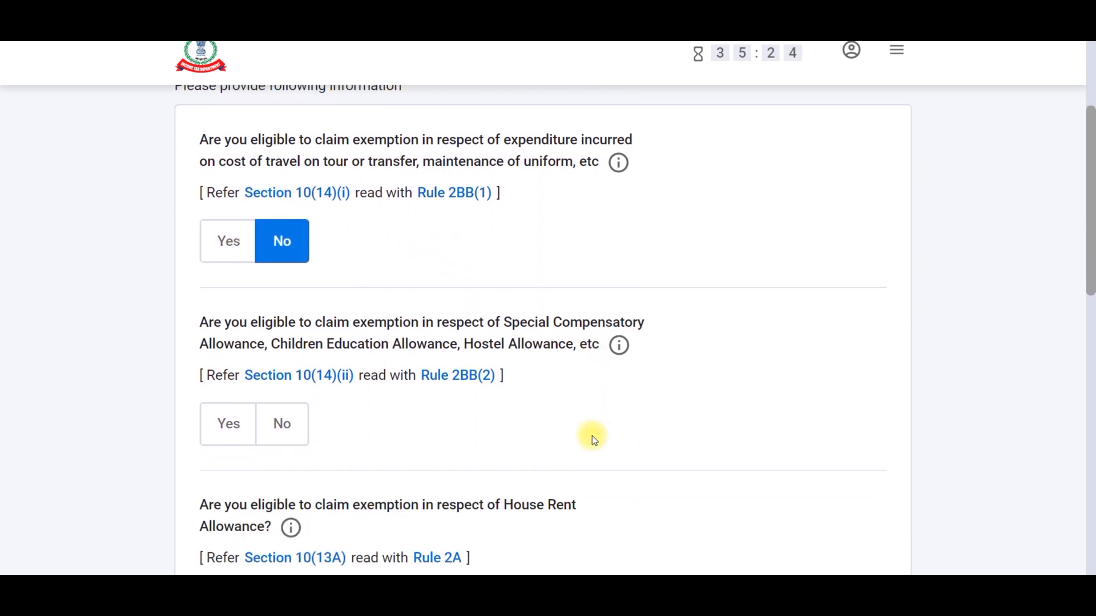
scroll(591, 436, "down", 1)
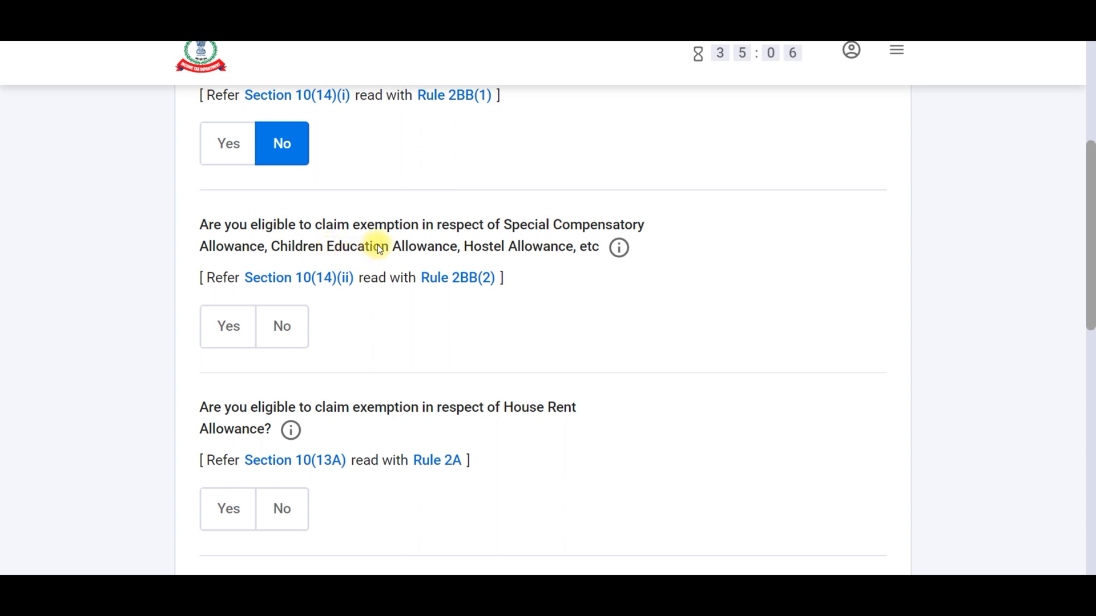
left_click(287, 326)
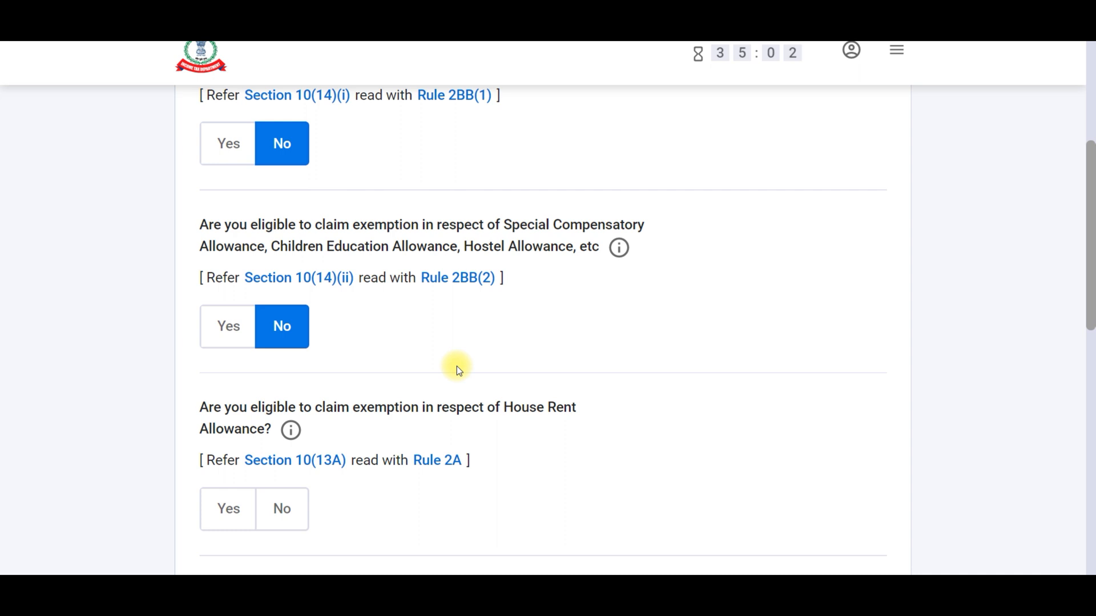
scroll(457, 365, "down", 3)
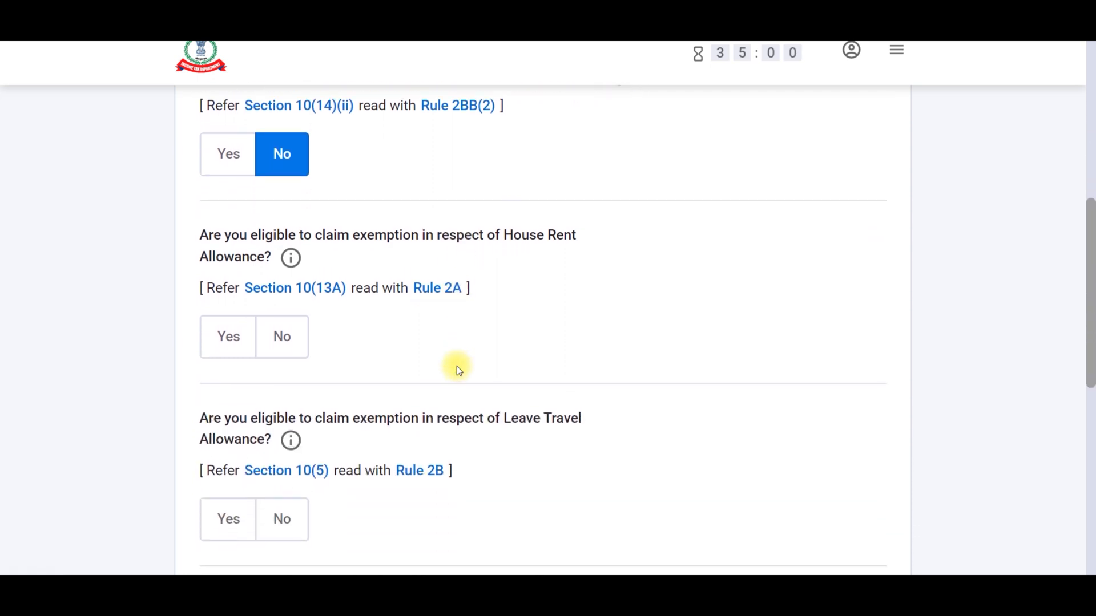
scroll(459, 370, "down", 1)
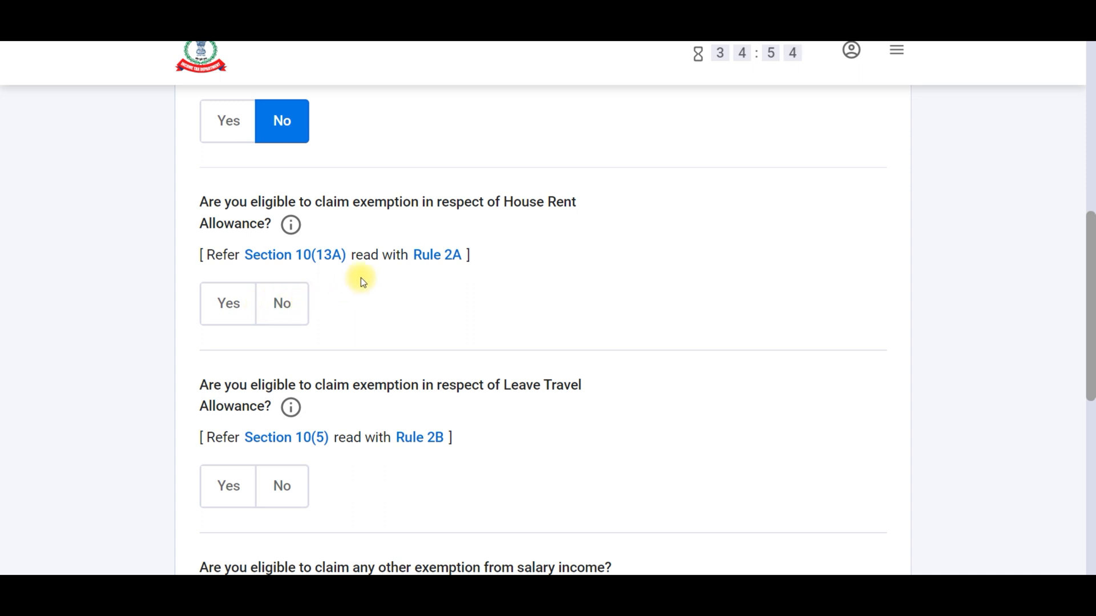
Answer No to the HRA and LTA questions, and Yes to claiming another salary exemption
left_click(279, 304)
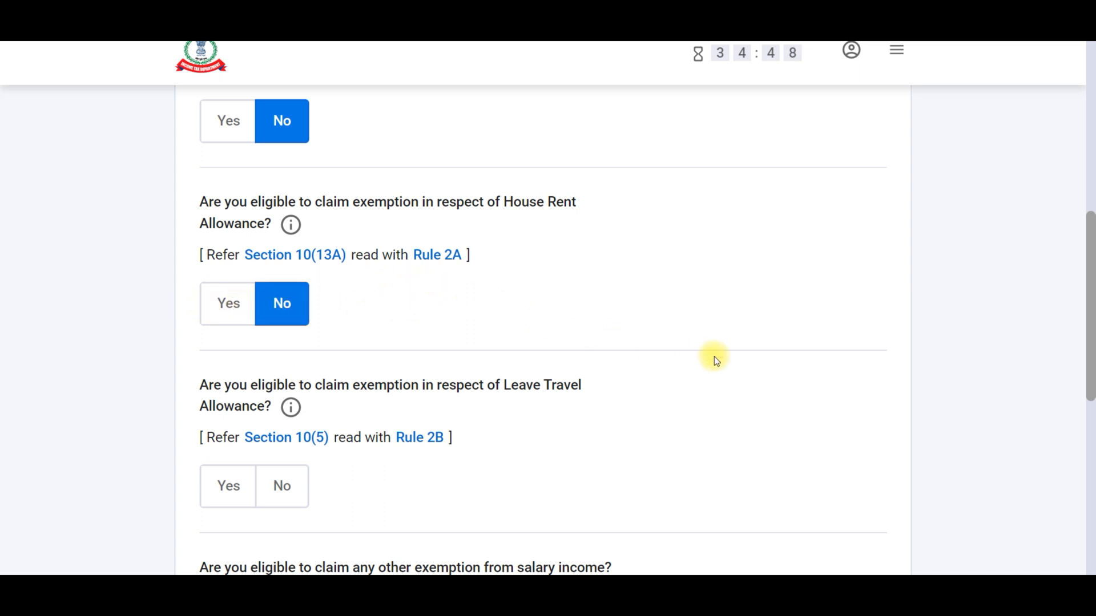
scroll(734, 413, "down", 2)
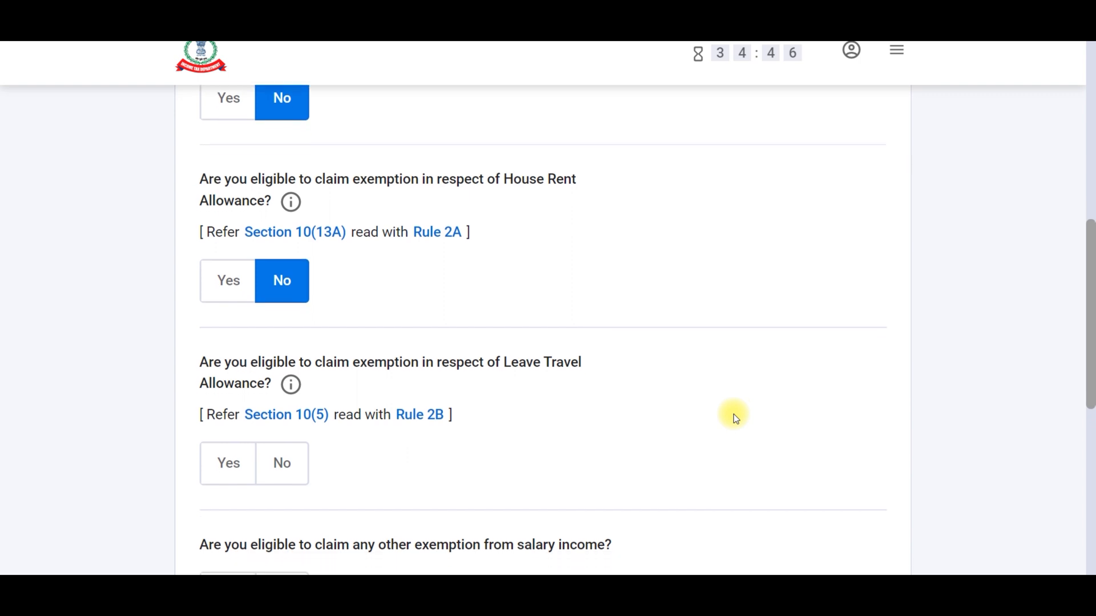
scroll(734, 414, "down", 1)
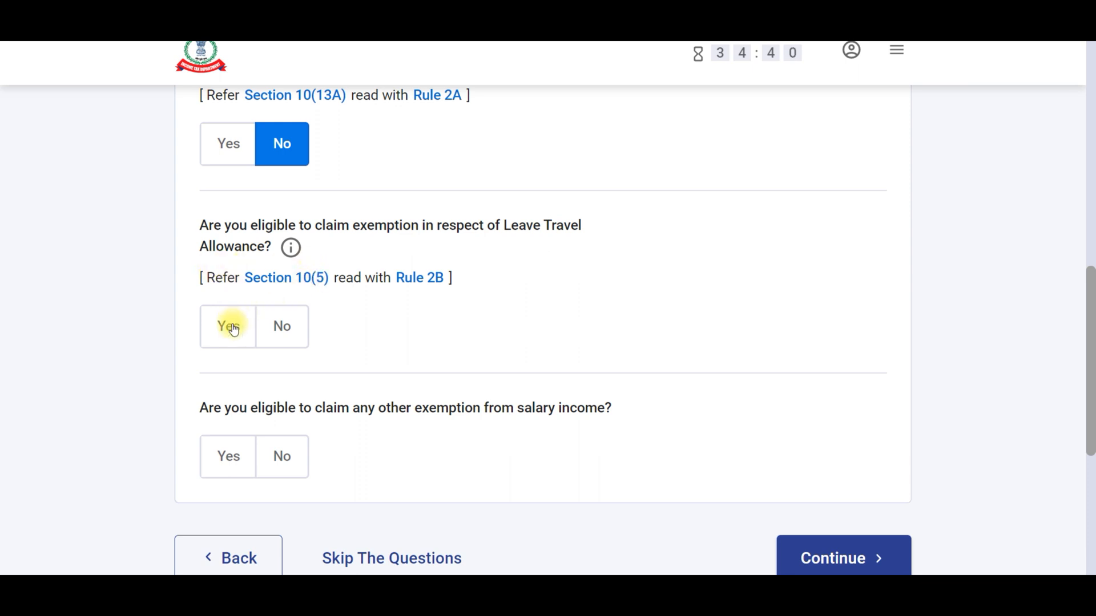
left_click(289, 332)
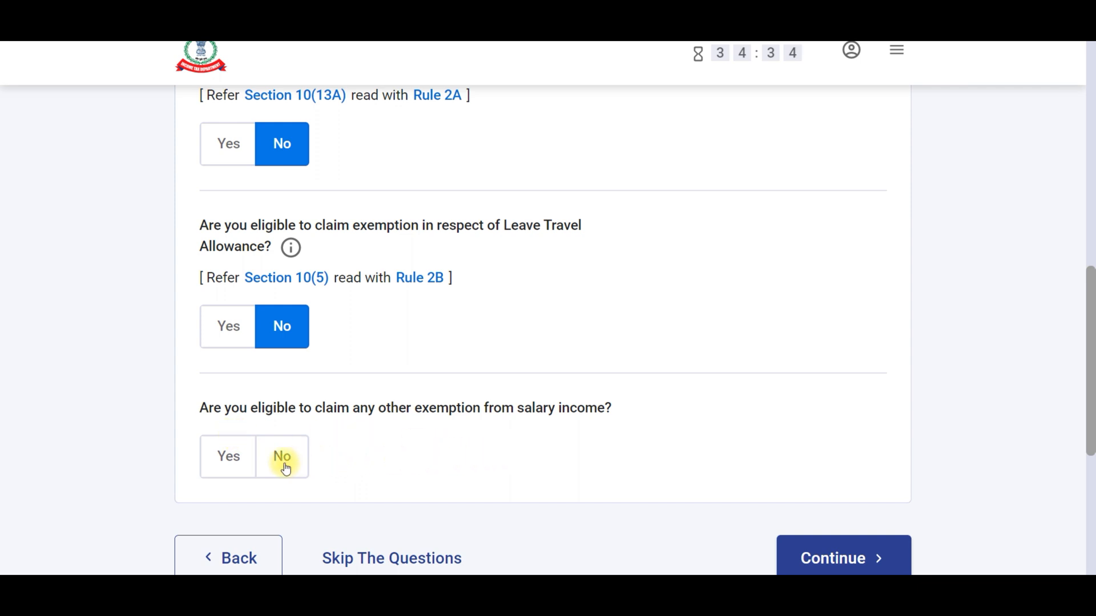
left_click(224, 461)
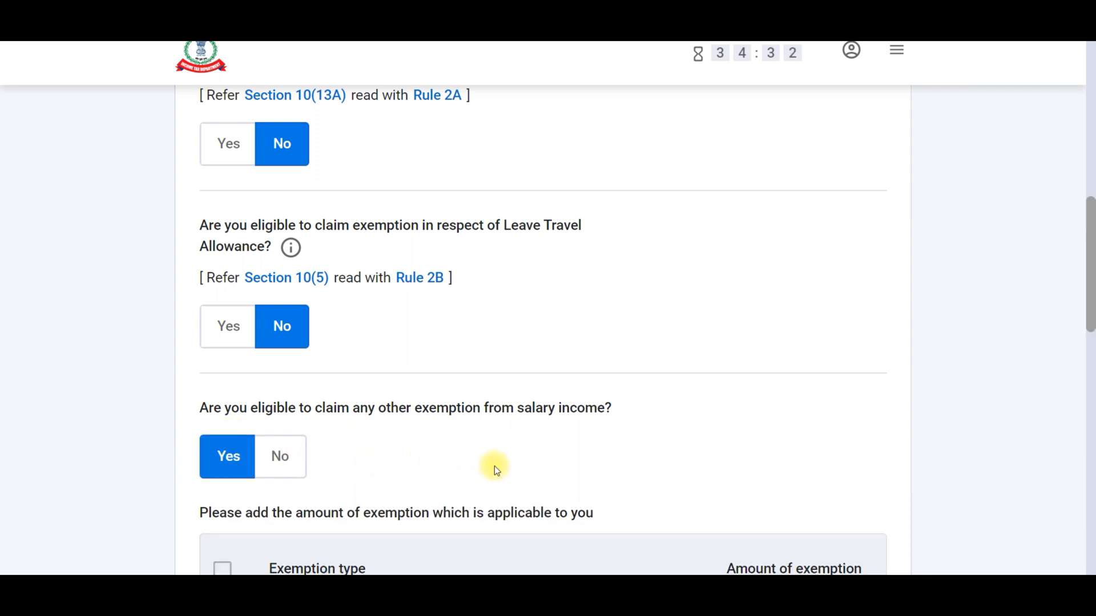
scroll(494, 466, "down", 3)
scroll(494, 467, "down", 5)
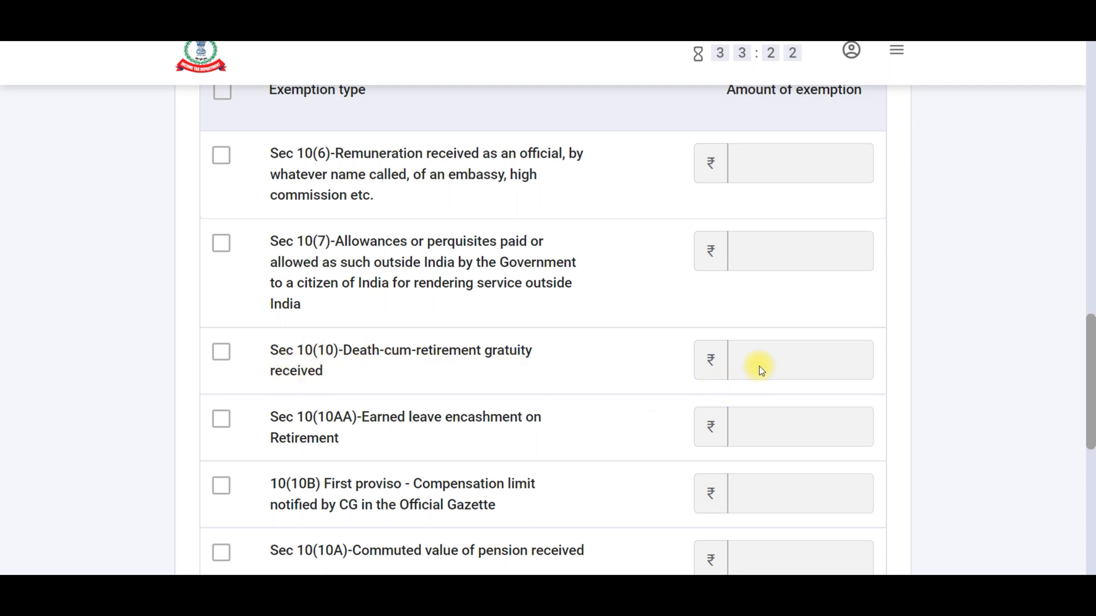
scroll(761, 370, "down", 2)
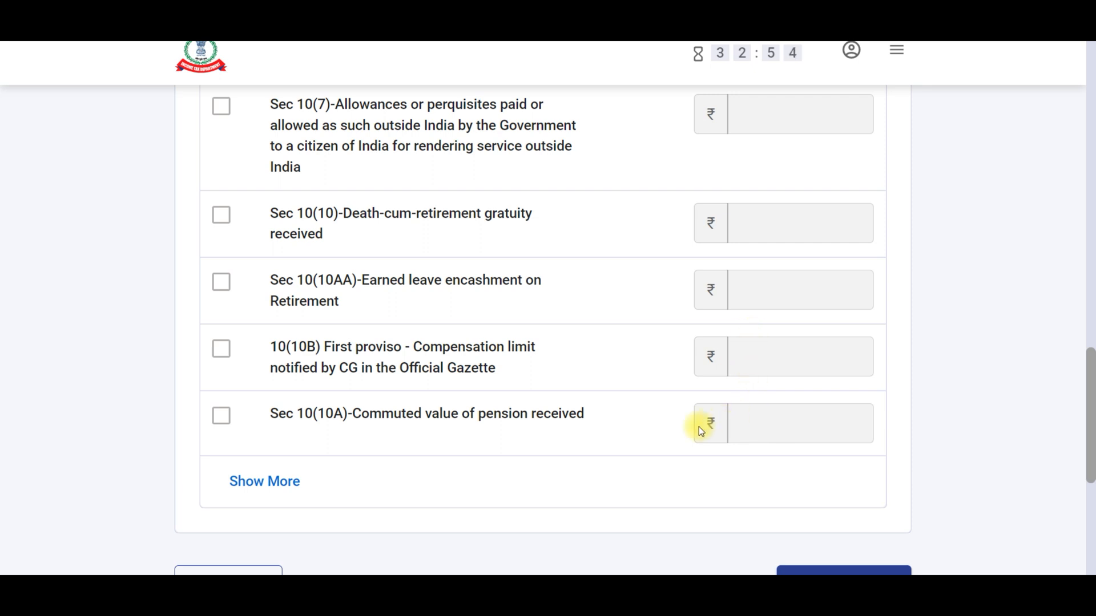
scroll(621, 491, "down", 1)
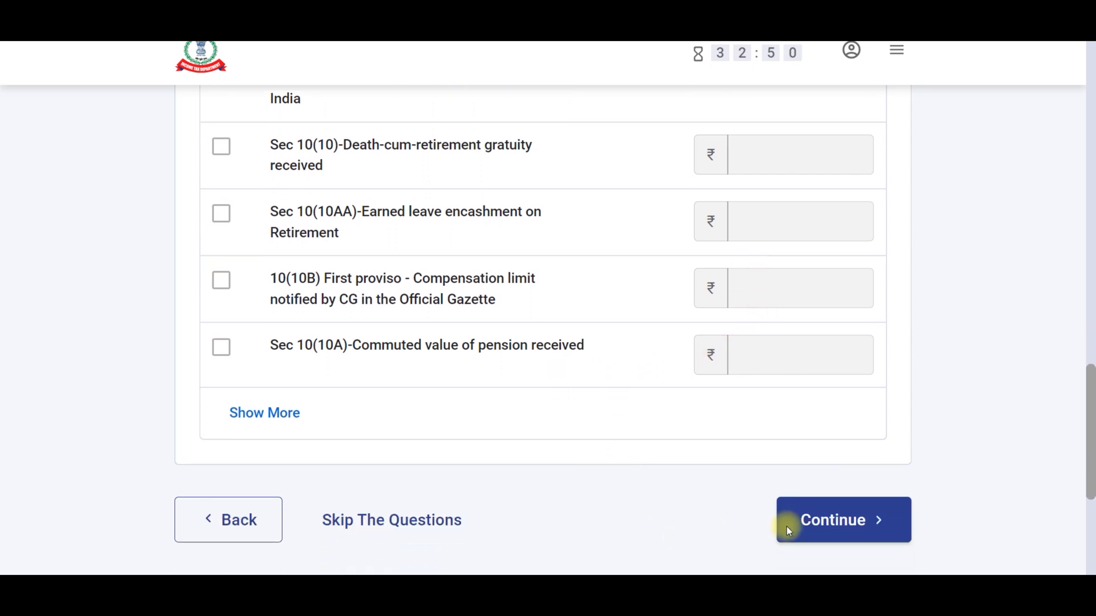
Proceed to the Income from Salary details and enter 7,05,698 as salary under section 17(1)
left_click(825, 522)
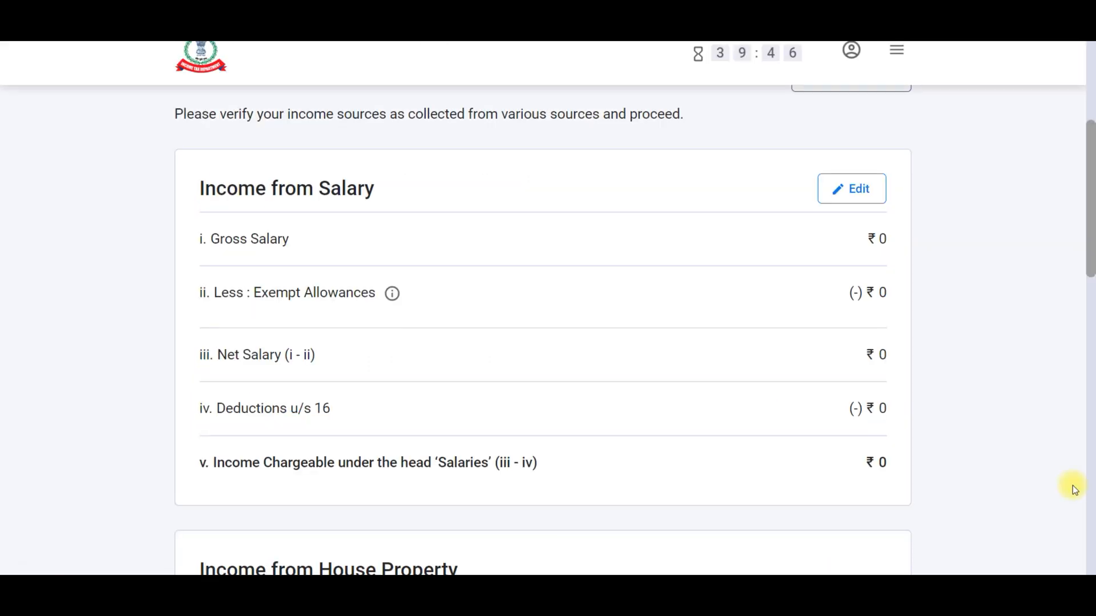
left_click(858, 191)
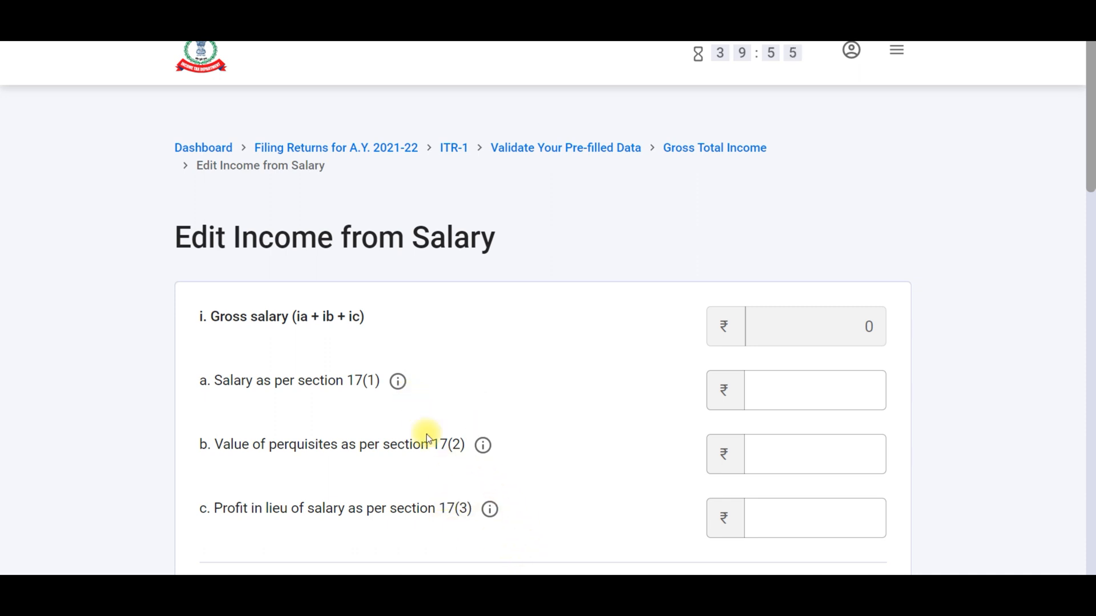
left_click(809, 396)
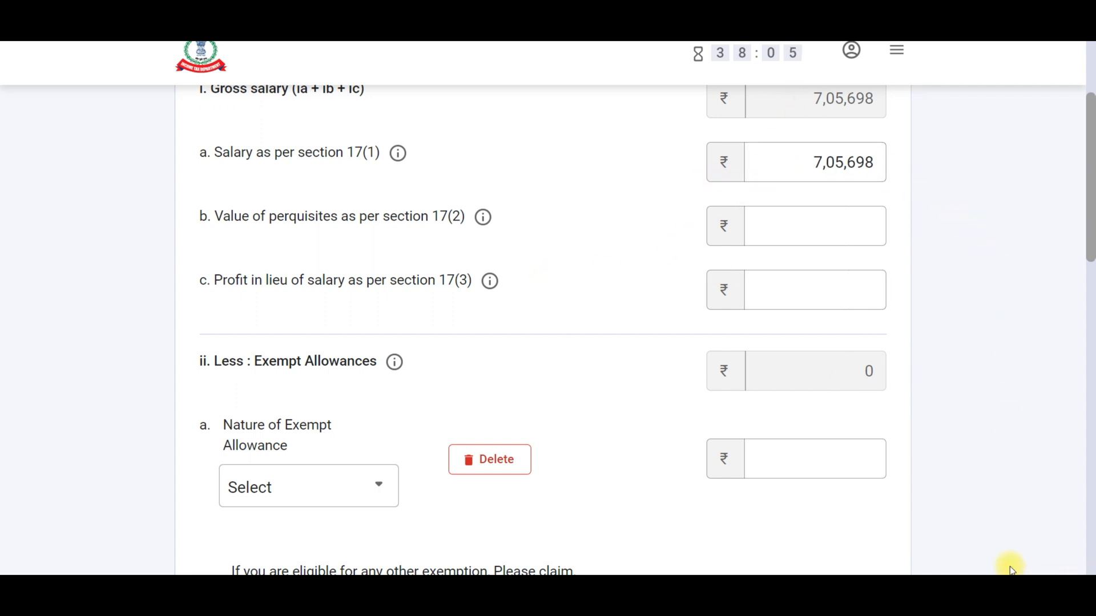
scroll(1011, 569, "down", 4)
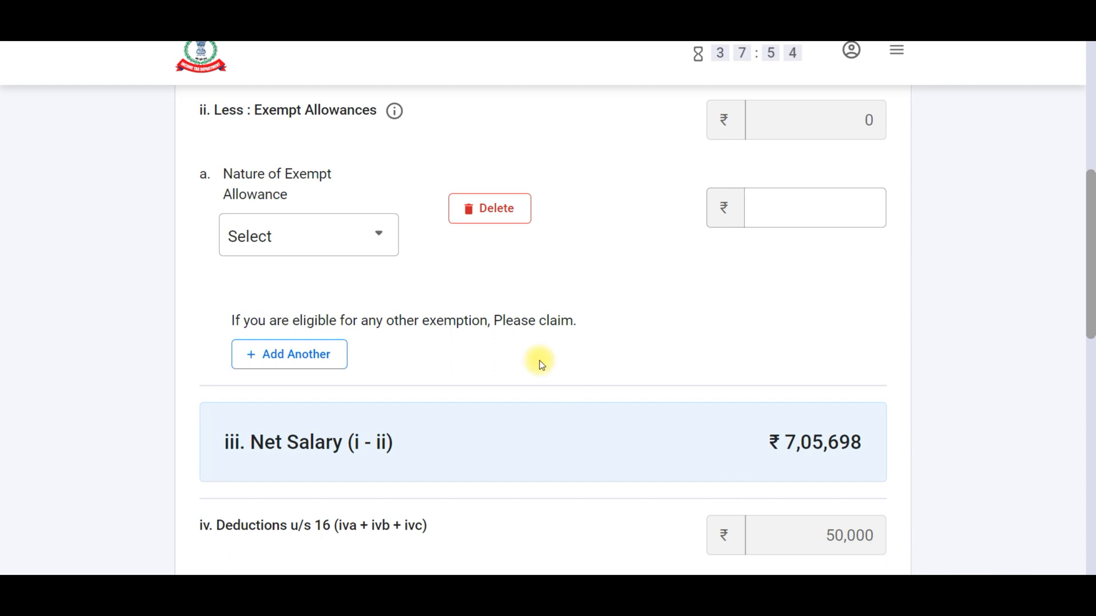
Delete the empty exempt allowance row from the salary details
left_click(299, 238)
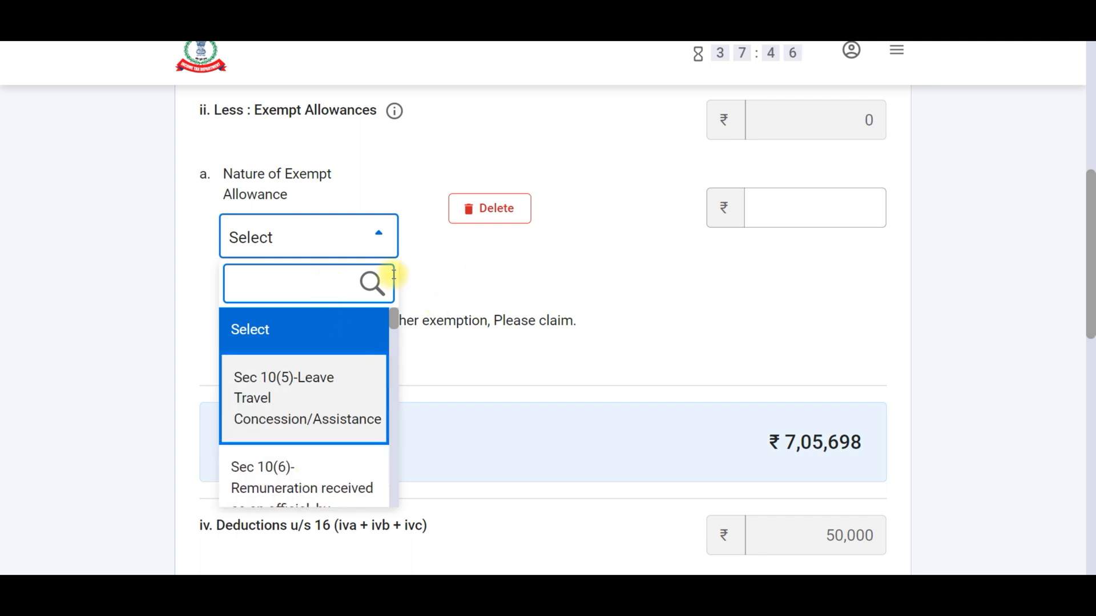
left_click(495, 210)
left_click(489, 211)
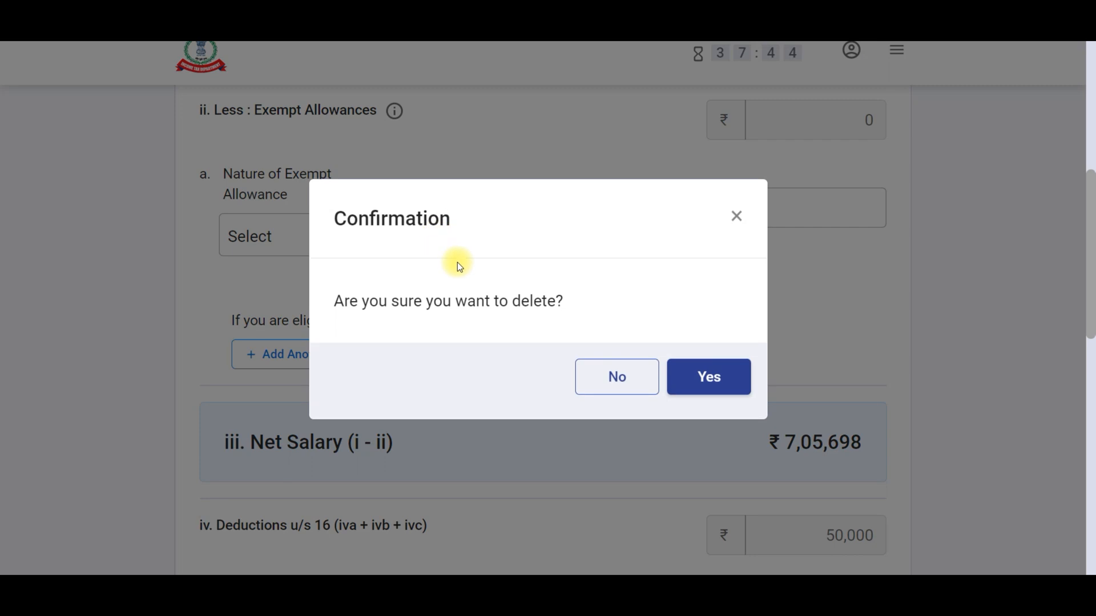
left_click(680, 378)
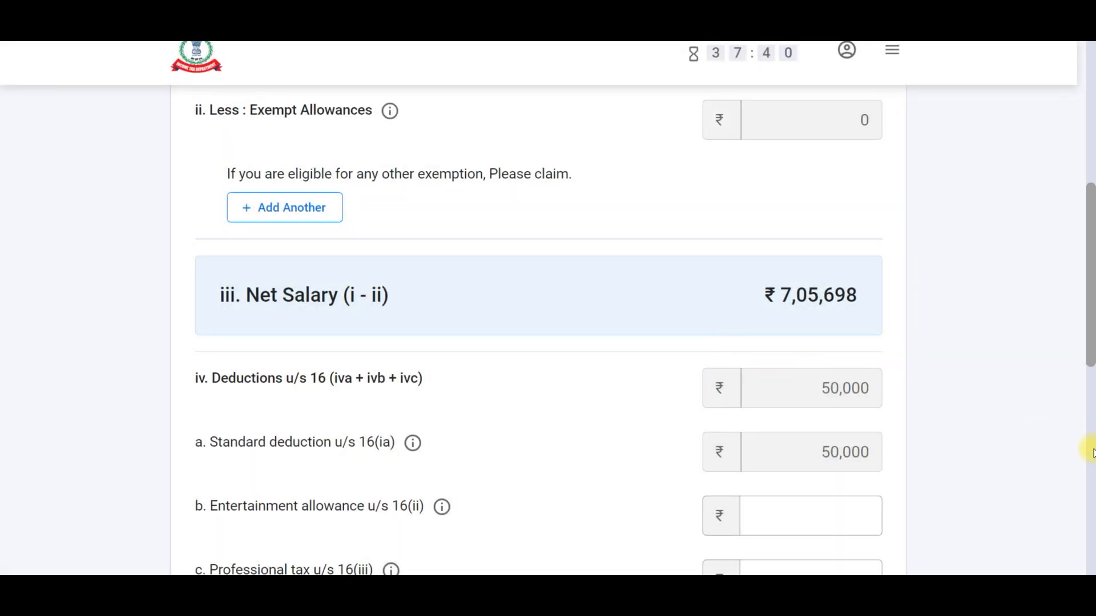
Enter 2,400 as professional tax u/s 16(iii) and save the salary details
scroll(1090, 452, "down", 2)
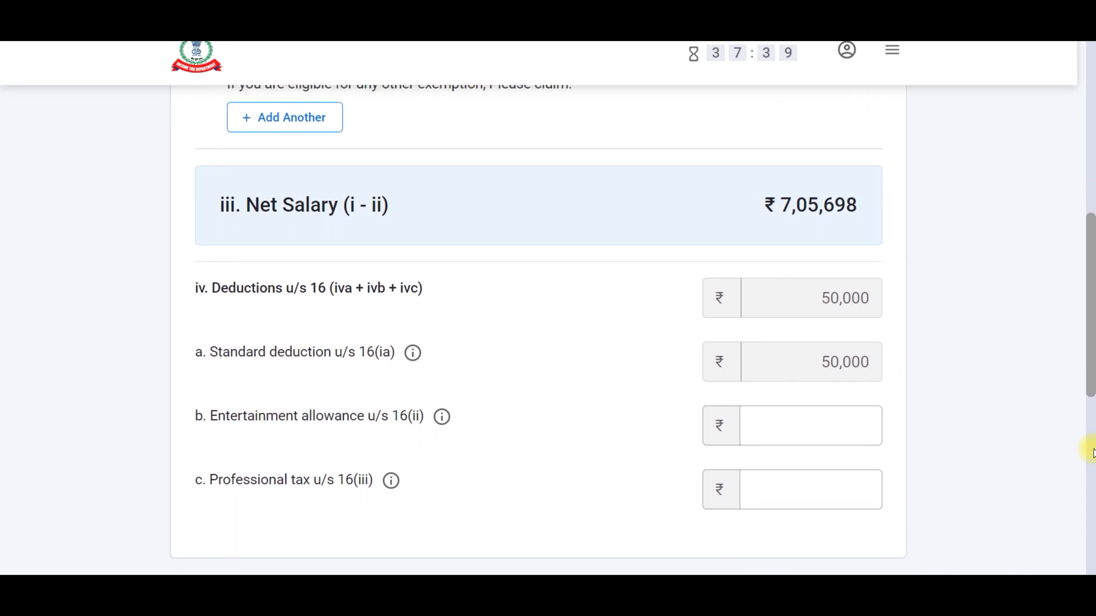
scroll(1090, 452, "down", 5)
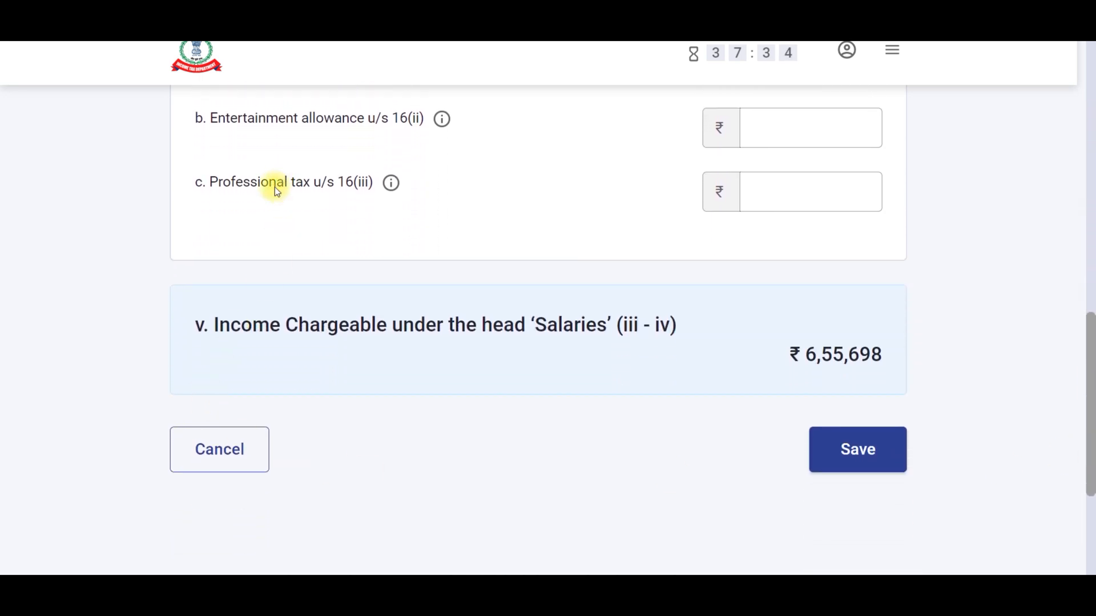
left_click(758, 189)
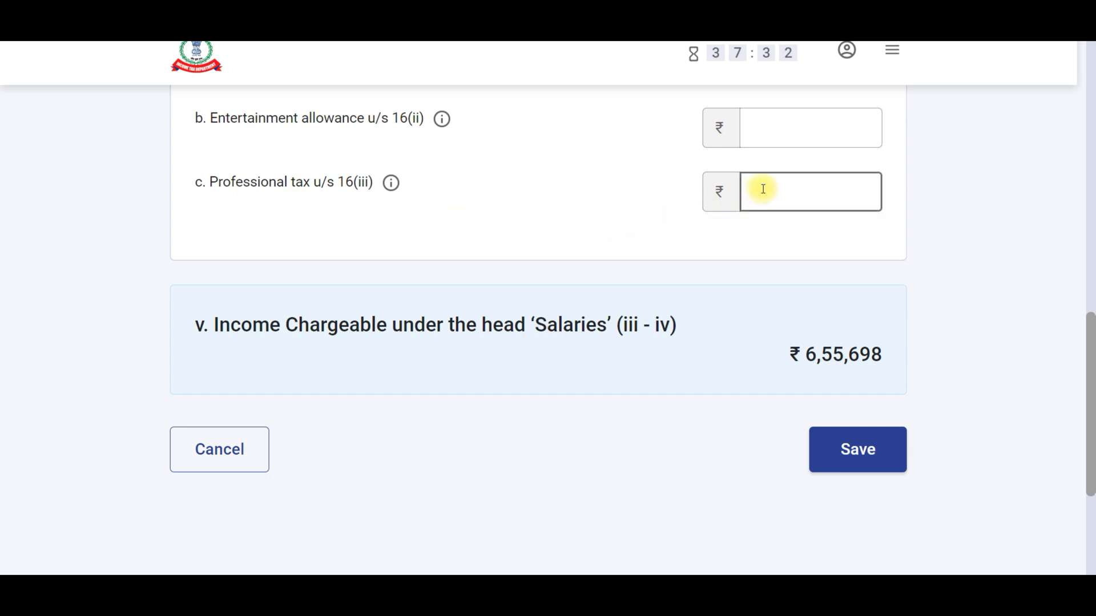
left_click(755, 228)
left_click(754, 225)
left_click(659, 219)
left_click(851, 452)
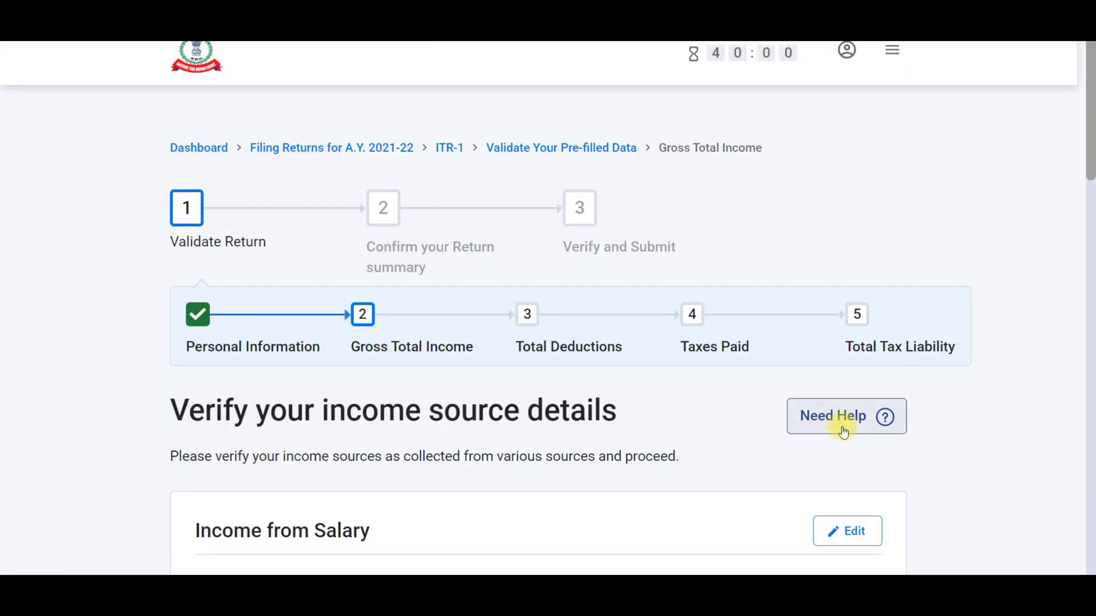
Open the house property details for entry
scroll(1070, 461, "down", 10)
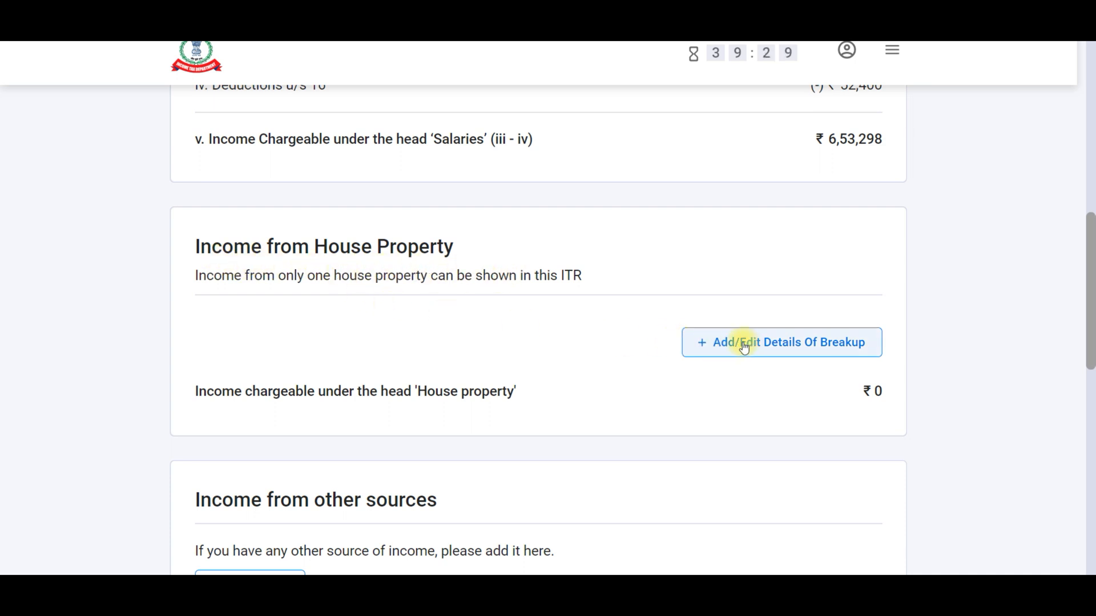
left_click(724, 344)
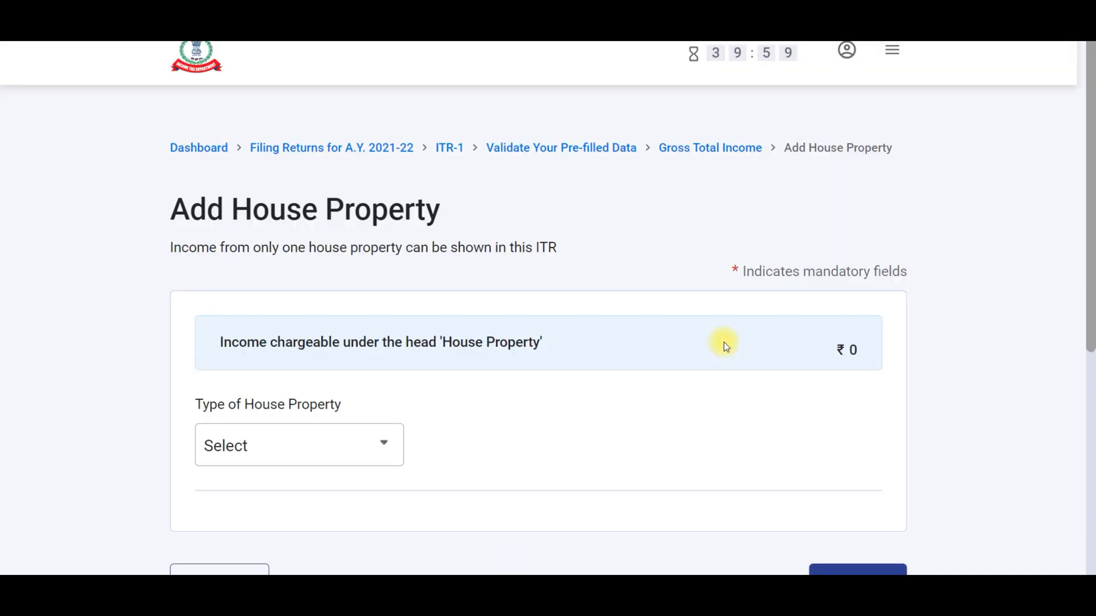
scroll(724, 342, "down", 2)
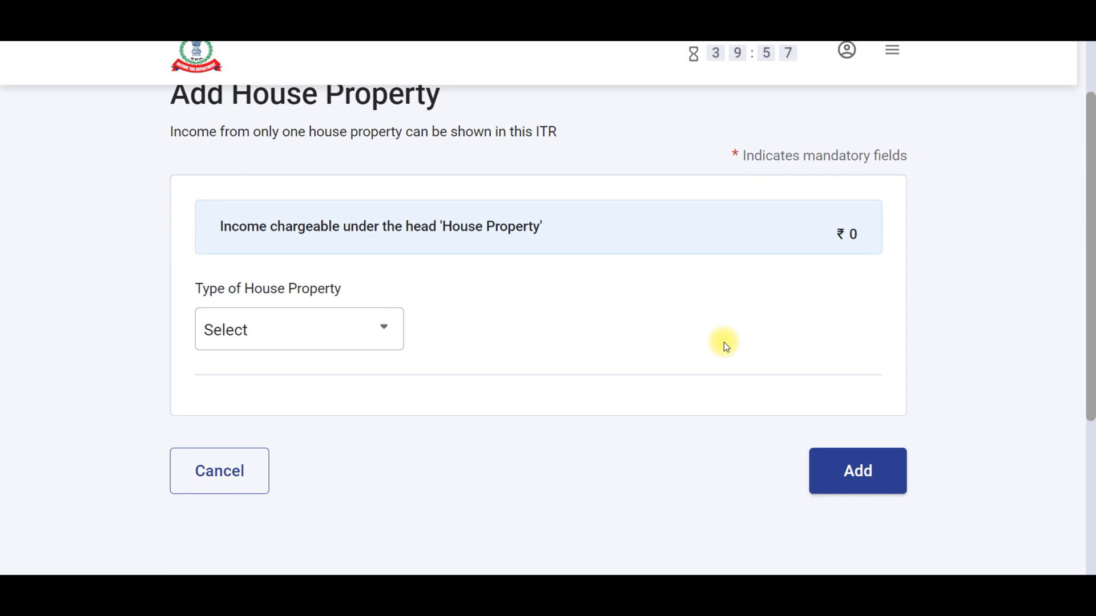
scroll(724, 342, "down", 2)
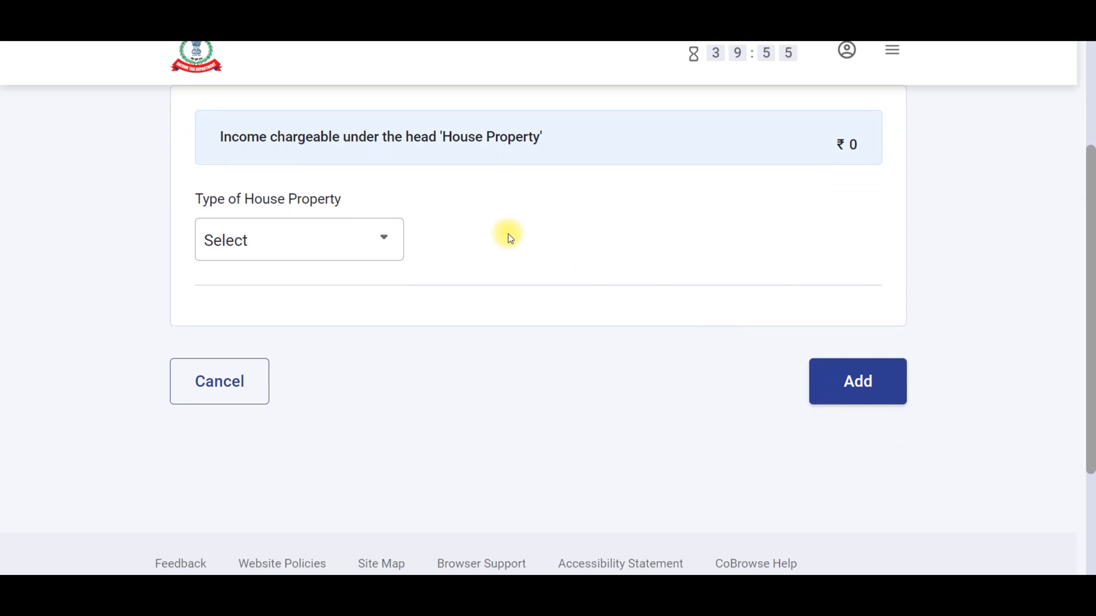
Set the house property type to Let Out after briefly choosing Self Occupied
left_click(250, 240)
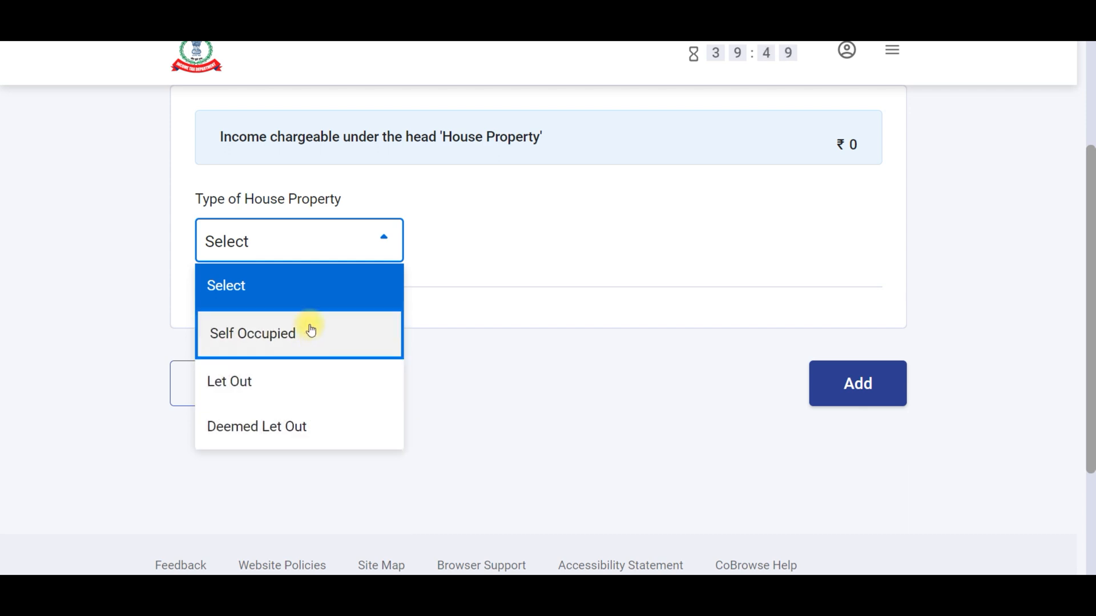
left_click(396, 337)
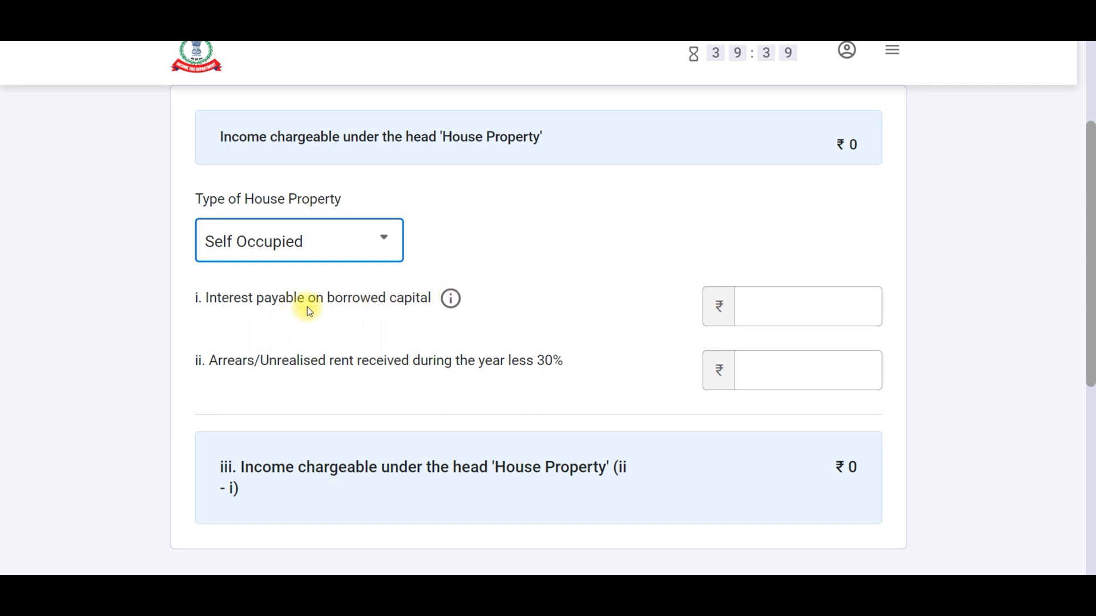
left_click(759, 310)
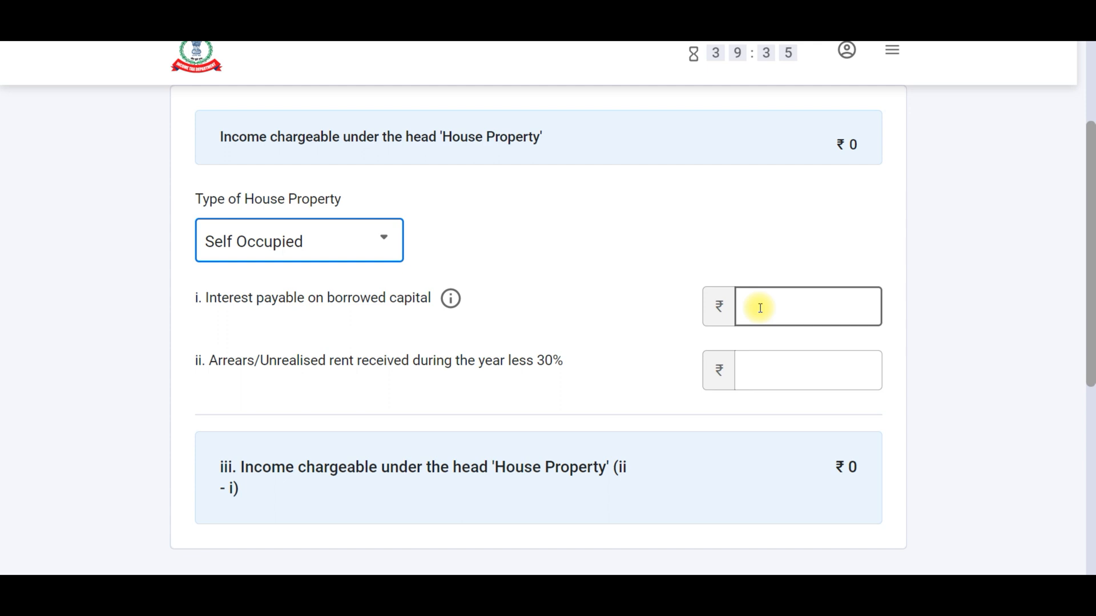
left_click(331, 240)
left_click(318, 374)
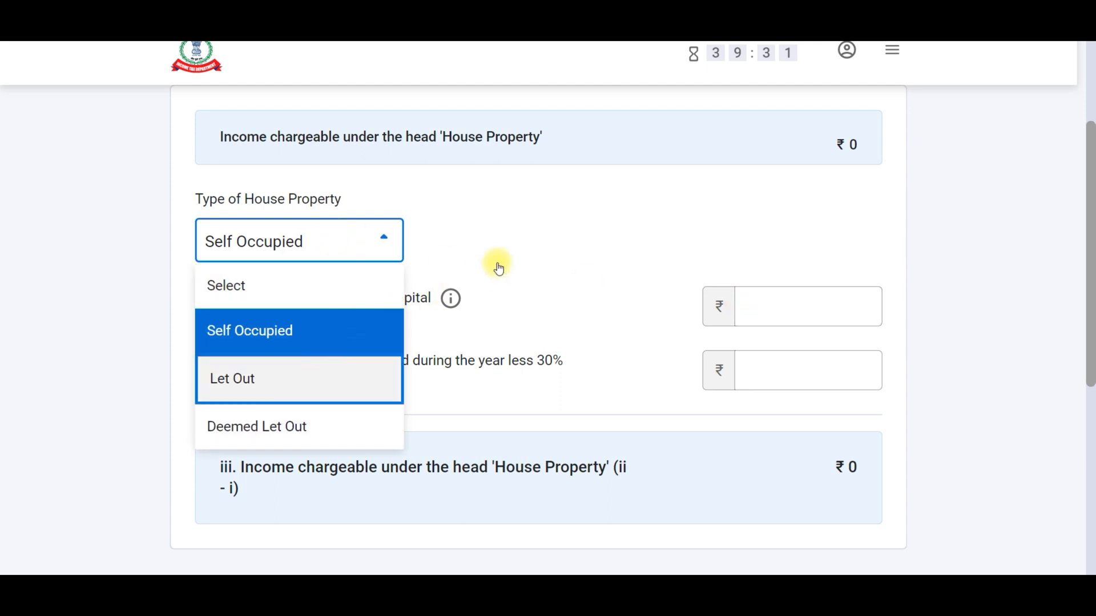
Enter 48,000 as the gross rent received
left_click(552, 226)
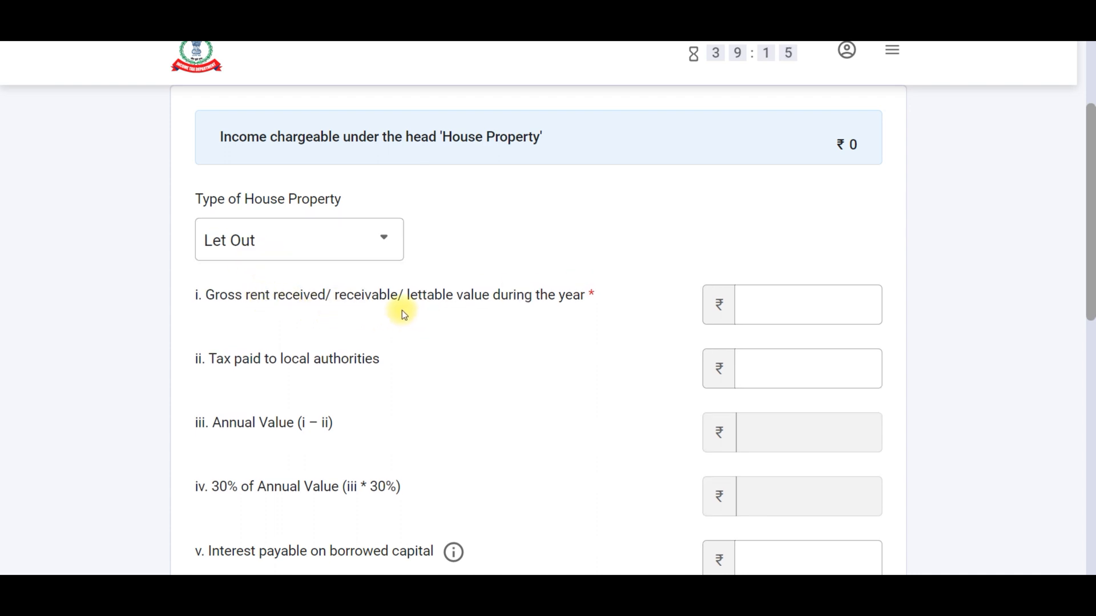
left_click(754, 310)
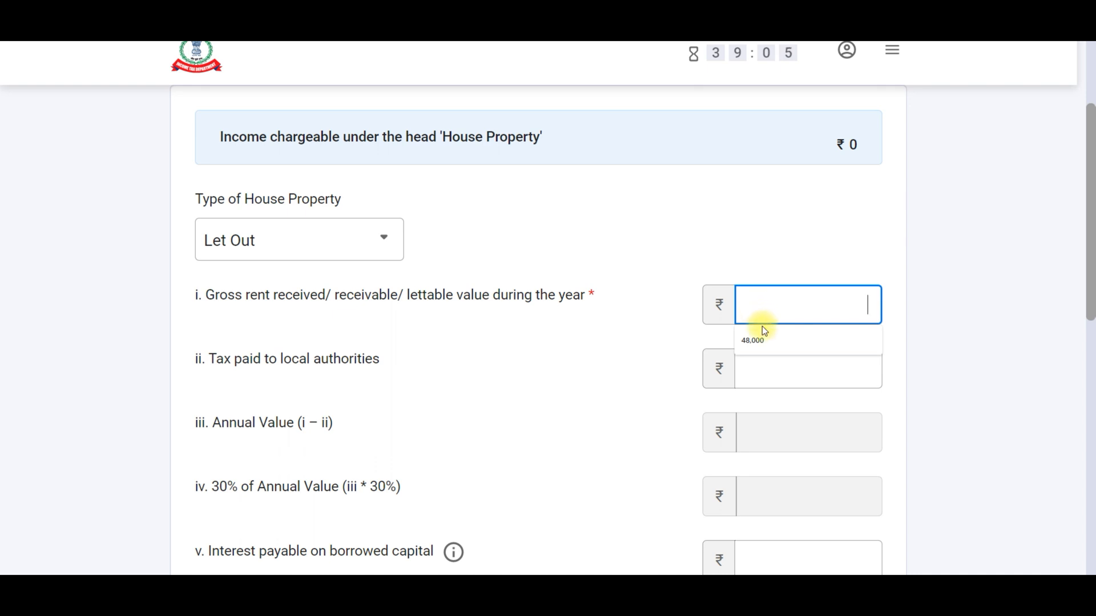
left_click(761, 343)
left_click(500, 468)
Enter 4,000 as tax paid to local authorities and review the resulting ₹30,800 income
left_click(799, 376)
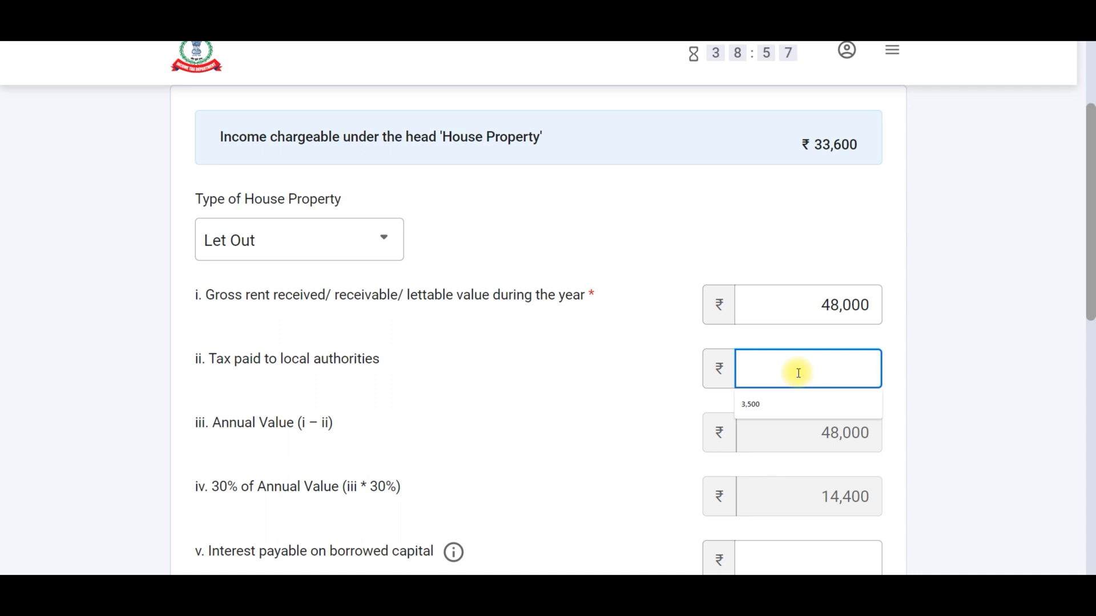
type("4,00")
type("000")
left_click(600, 364)
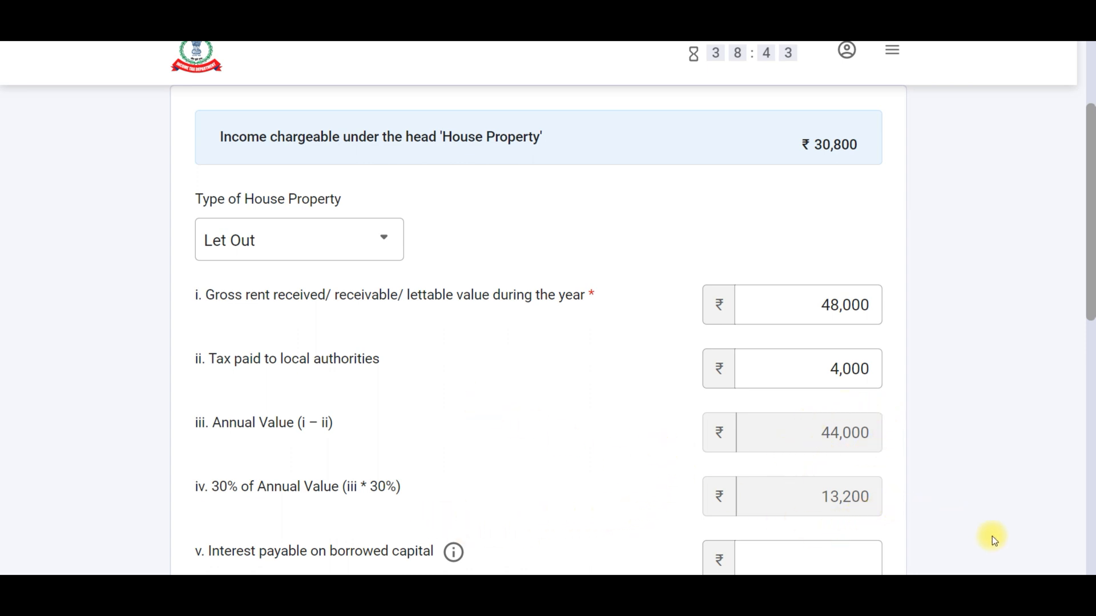
scroll(1091, 562, "down", 3)
scroll(1091, 562, "down", 5)
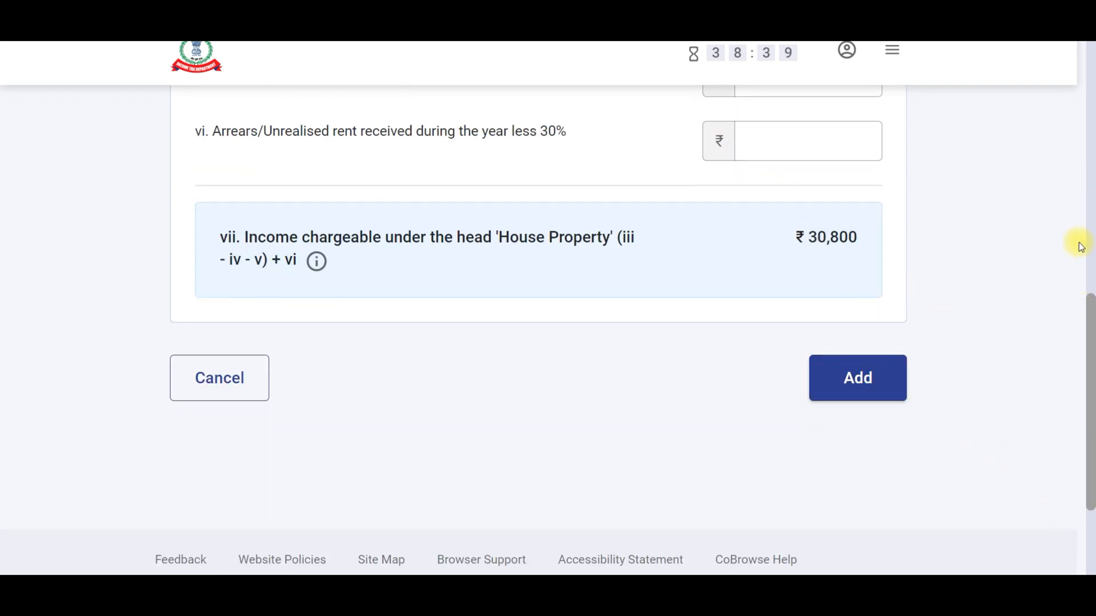
scroll(1081, 246, "up", 3)
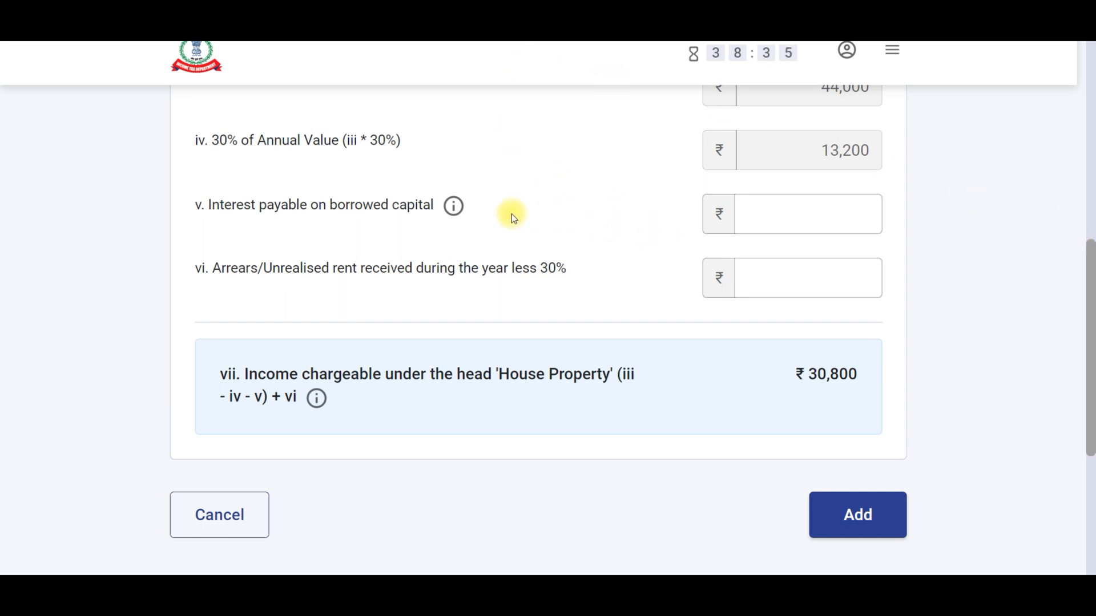
left_click(764, 222)
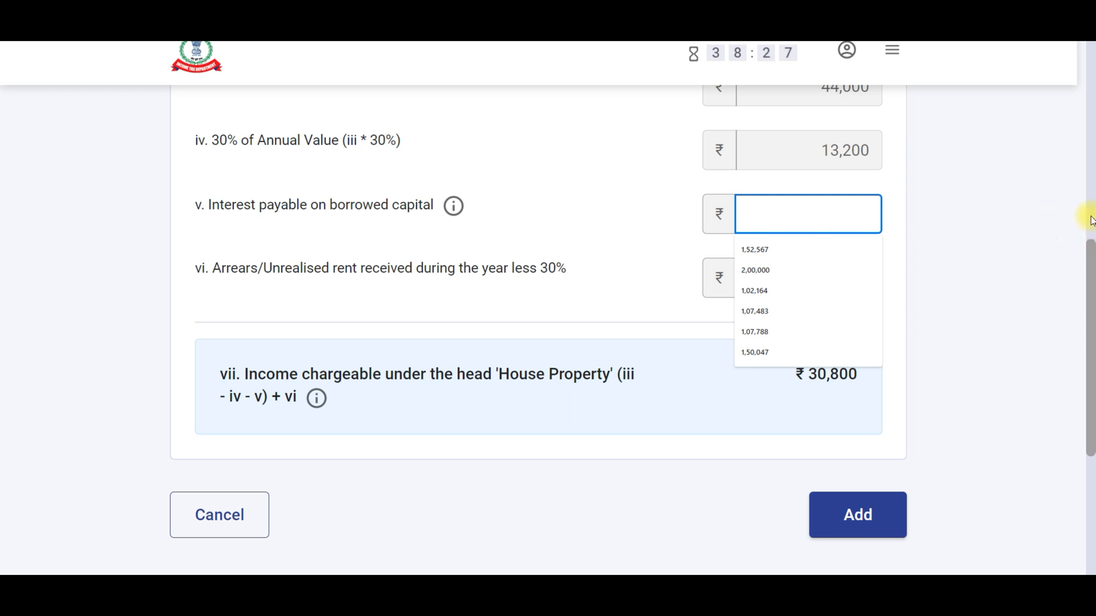
scroll(1084, 221, "up", 7)
scroll(1087, 274, "down", 7)
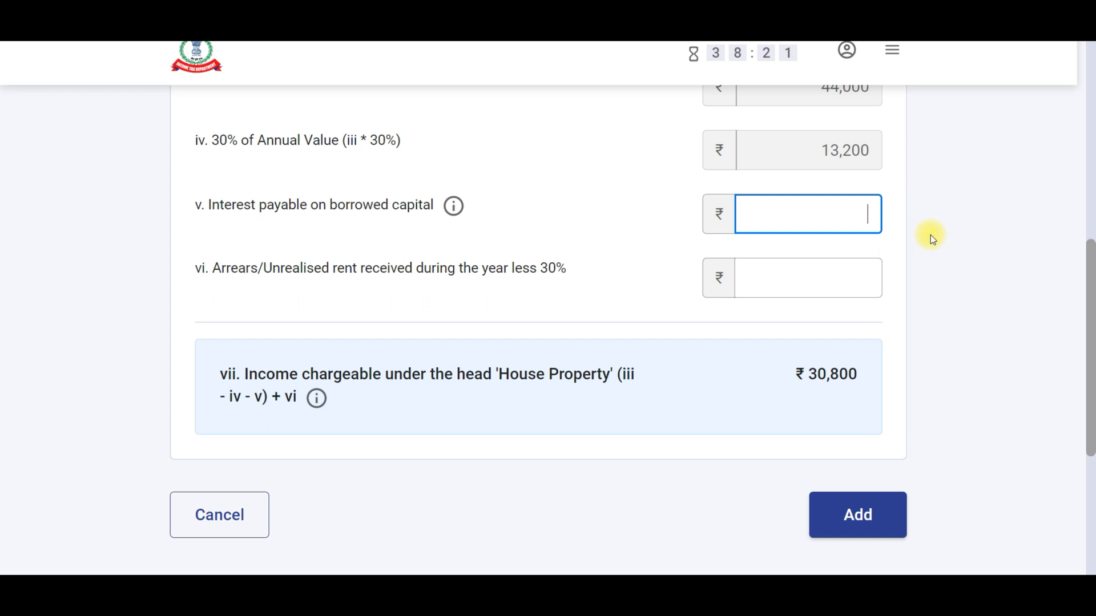
left_click(1090, 221)
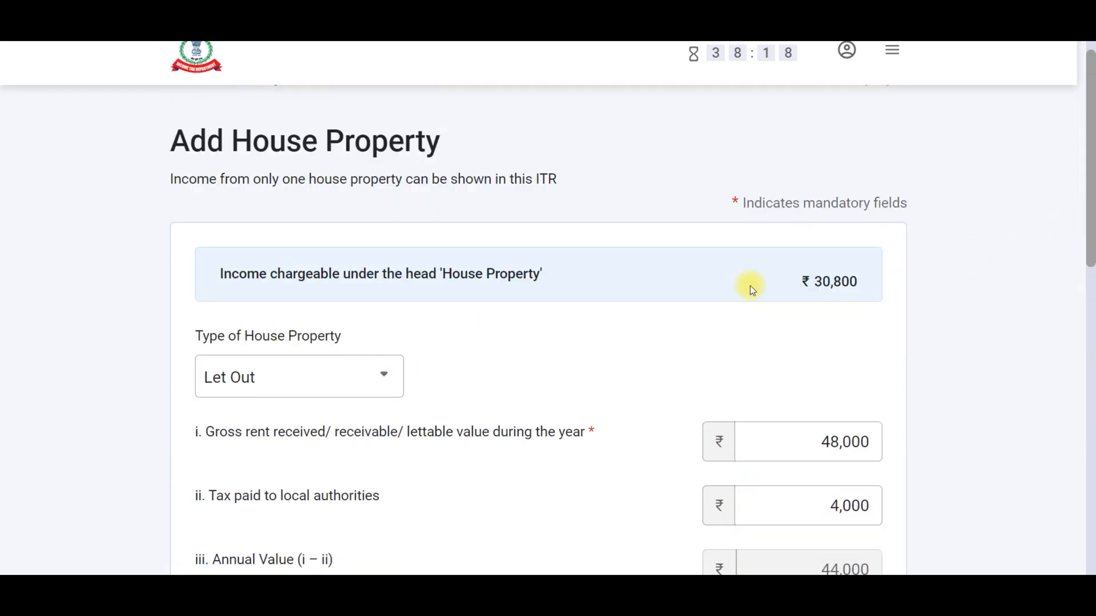
Switch the property type to Deemed Let Out, then back to Self Occupied, clearing the rent amounts
left_click(263, 380)
left_click(340, 350)
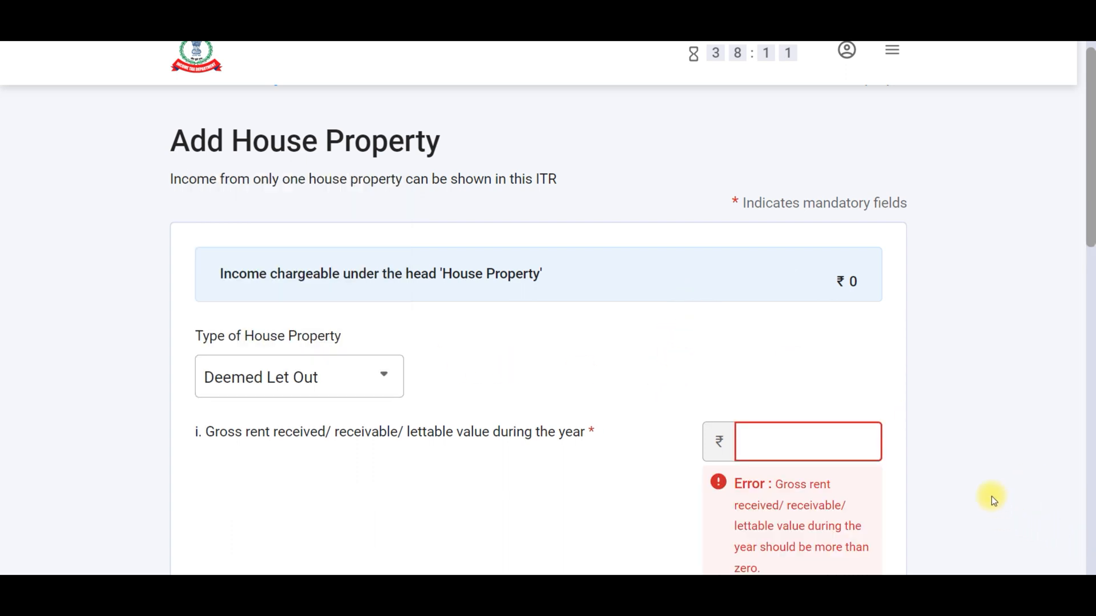
scroll(992, 497, "down", 3)
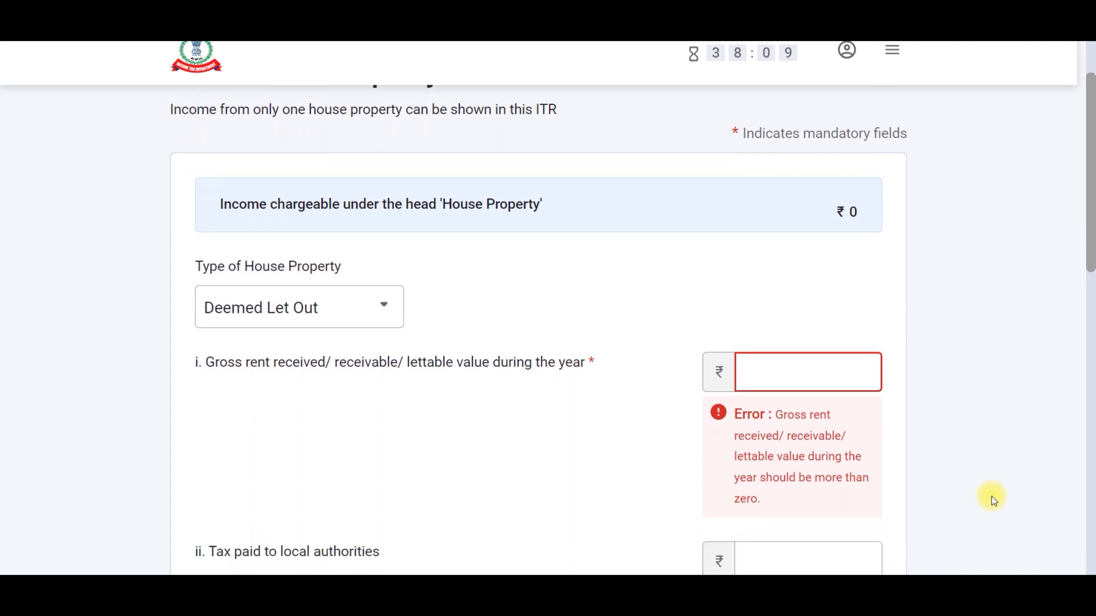
scroll(991, 499, "down", 2)
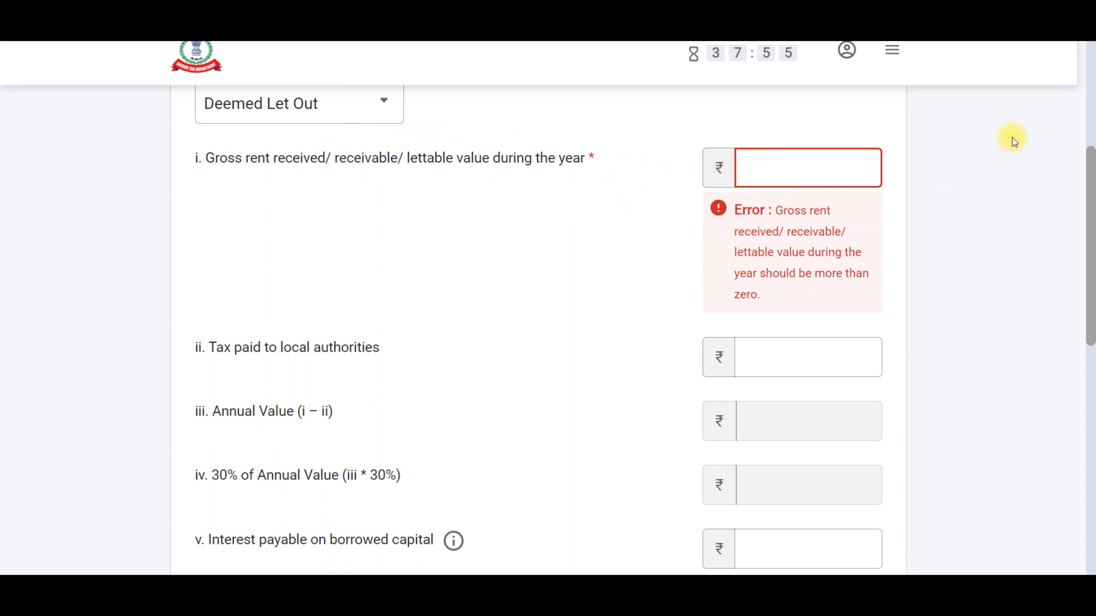
scroll(1081, 140, "up", 6)
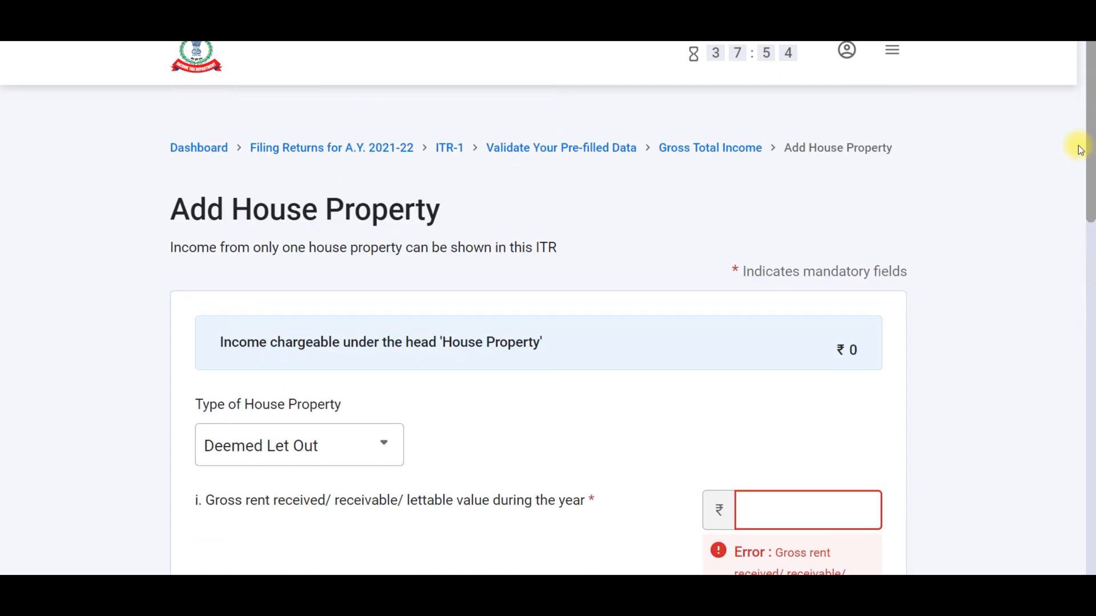
left_click(242, 451)
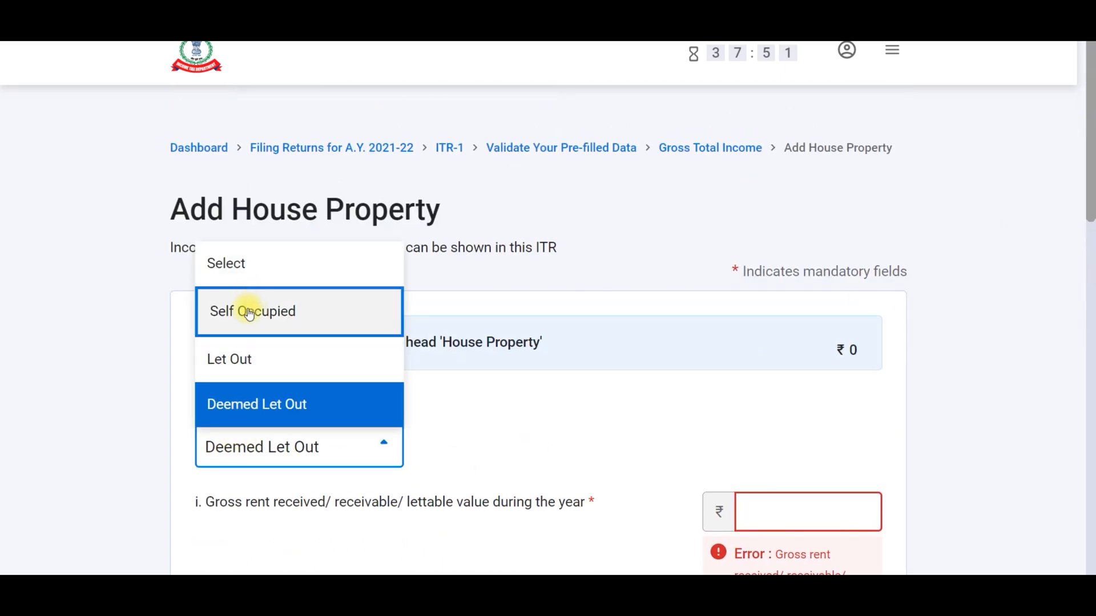
left_click(273, 327)
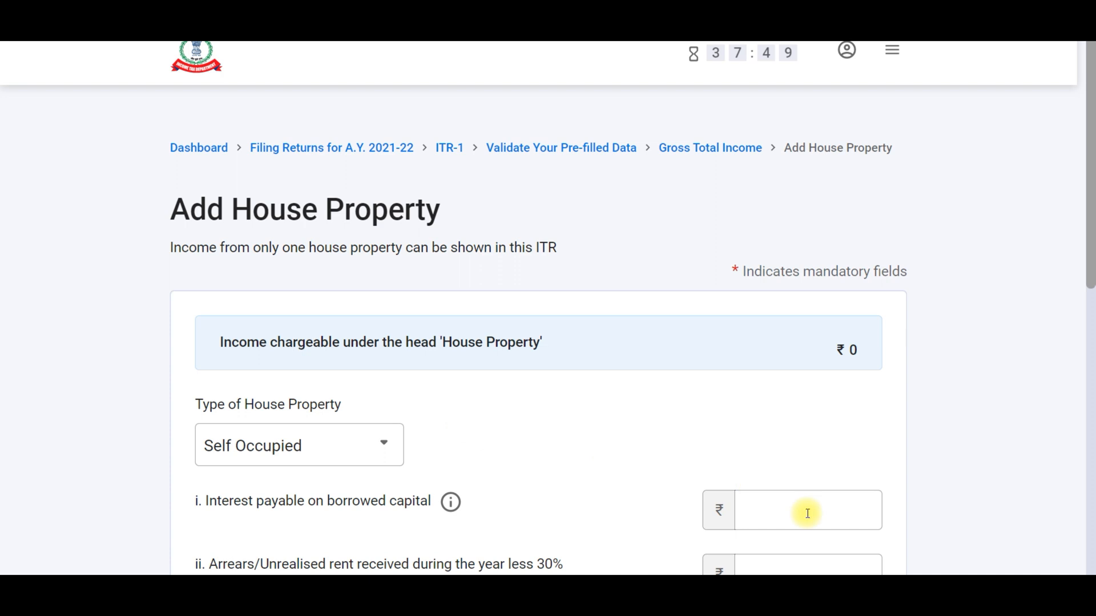
scroll(946, 543, "down", 4)
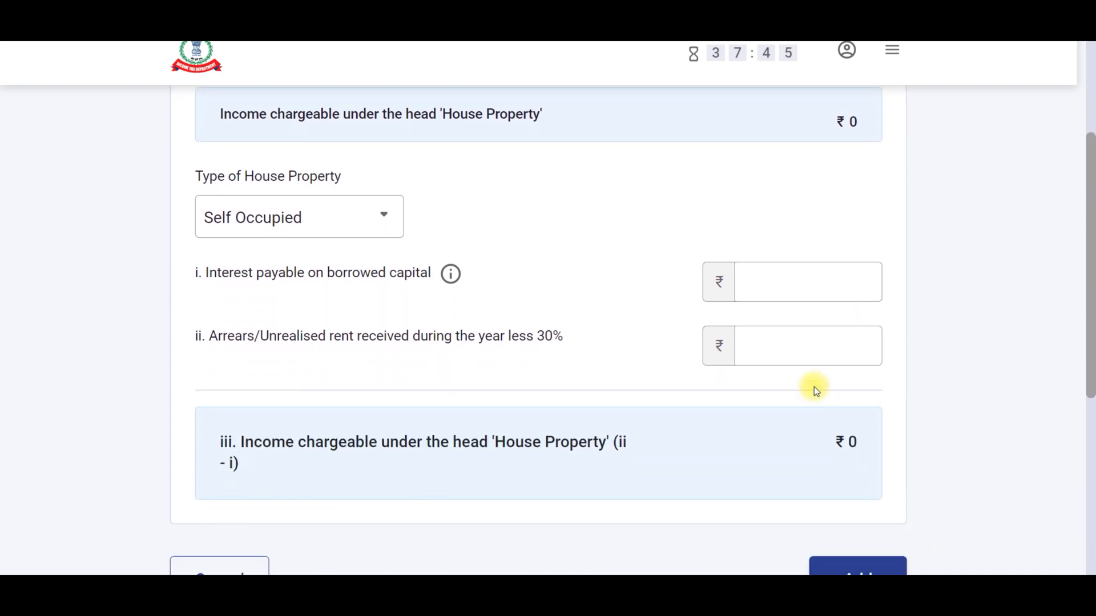
Enter 1,57,661 as interest on borrowed capital and add the self-occupied property
left_click(772, 281)
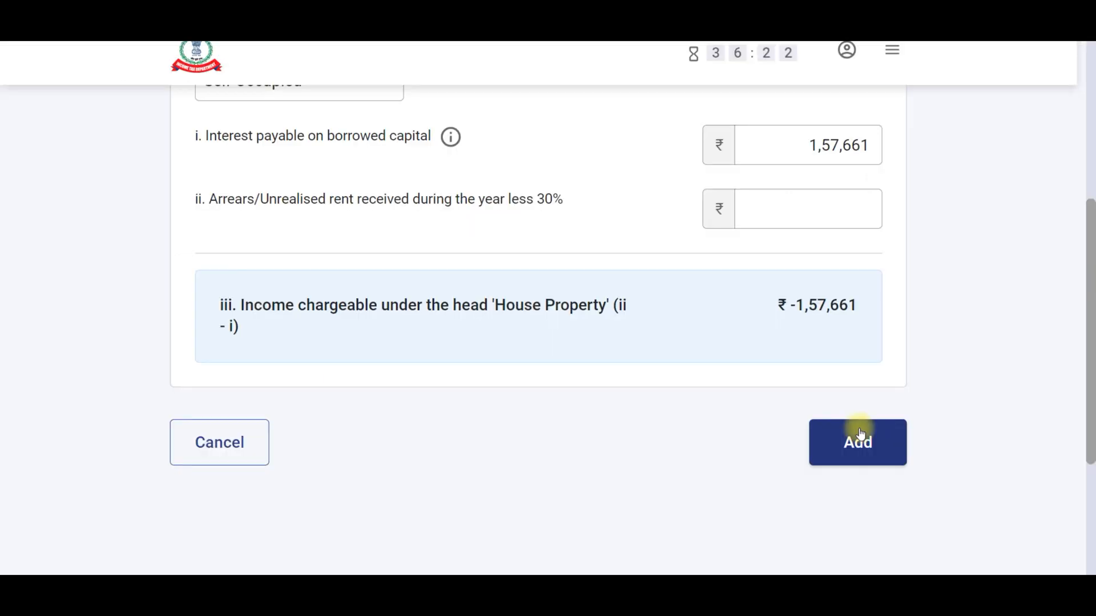
left_click(827, 145)
left_click(844, 443)
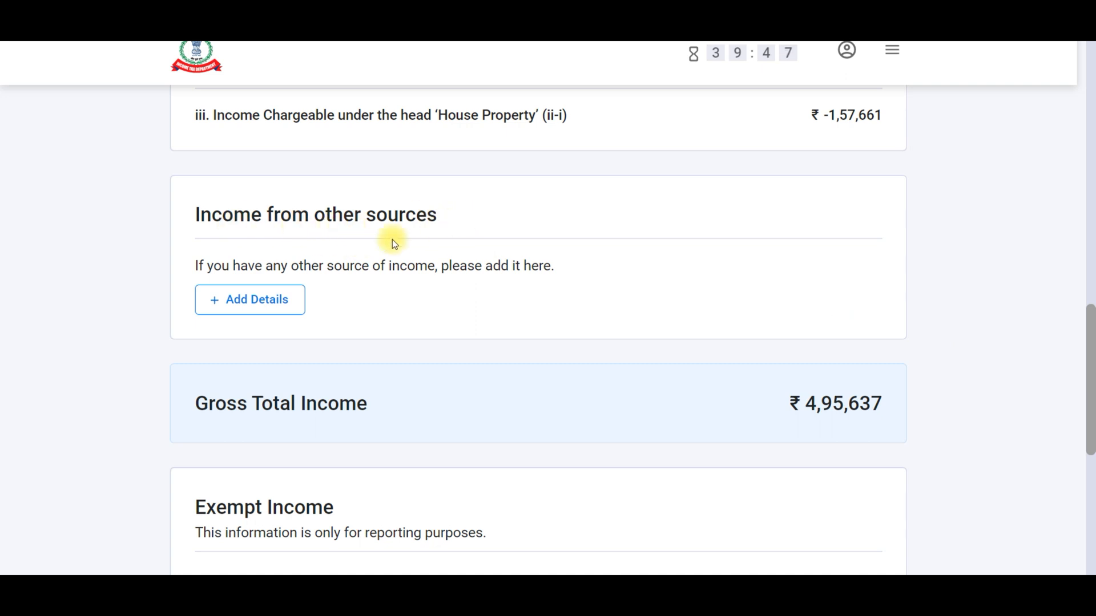
Add details under Income from other sources to reach its questions page
left_click(240, 300)
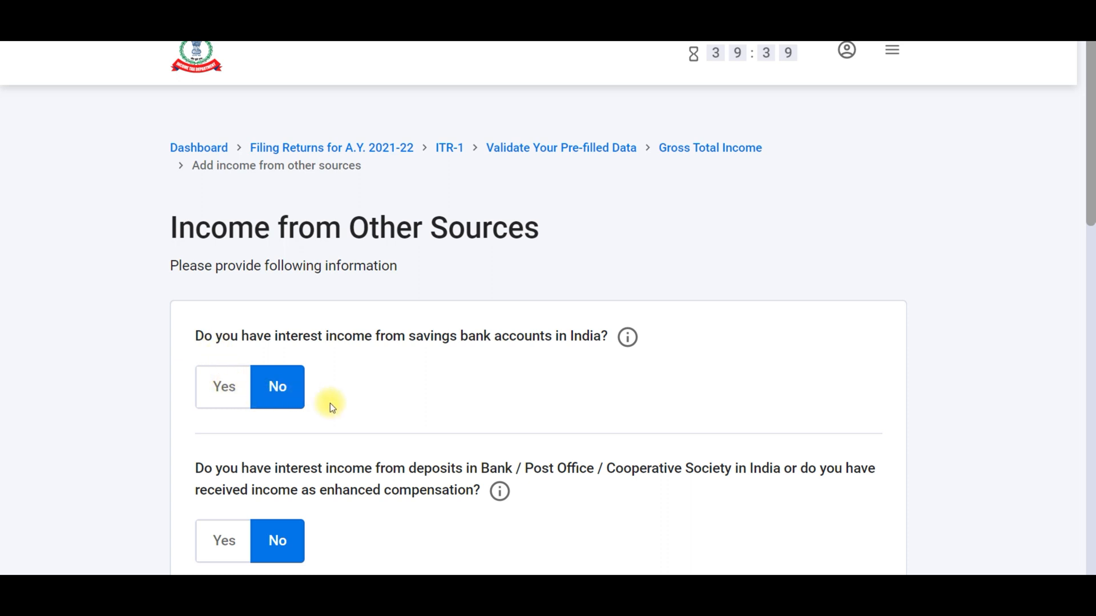
Answer No to 'Any other?' income and continue to the Gross Total Income page
scroll(467, 433, "down", 3)
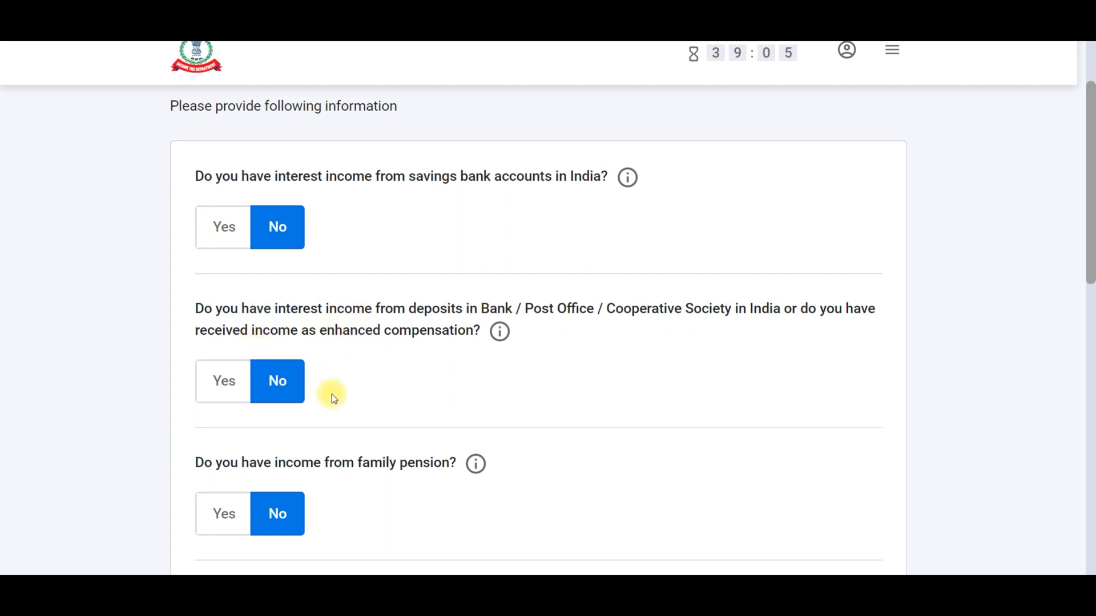
scroll(515, 423, "down", 3)
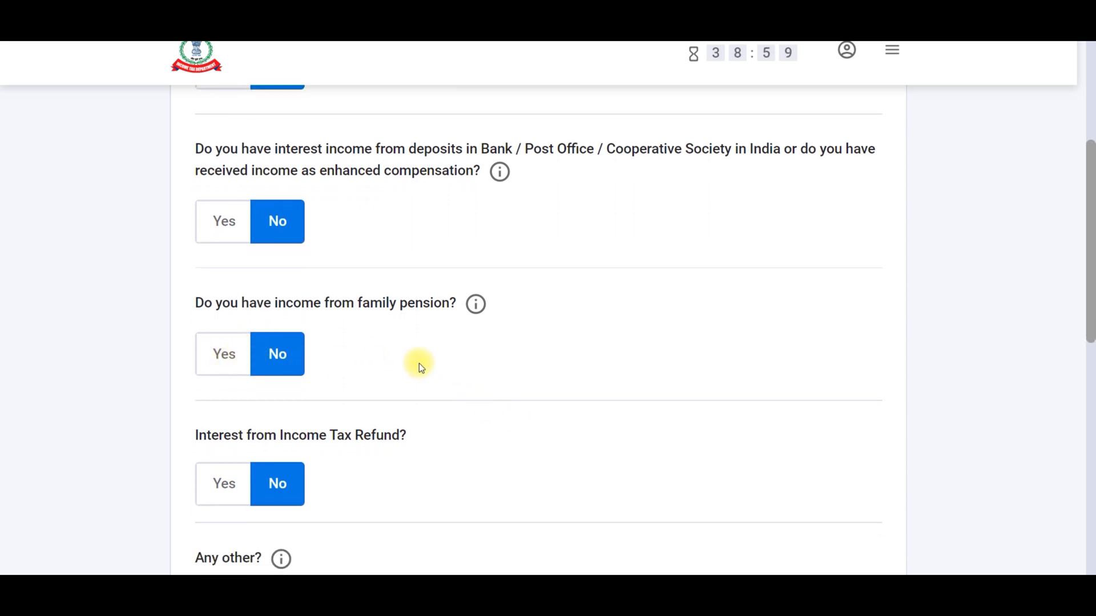
scroll(420, 365, "down", 3)
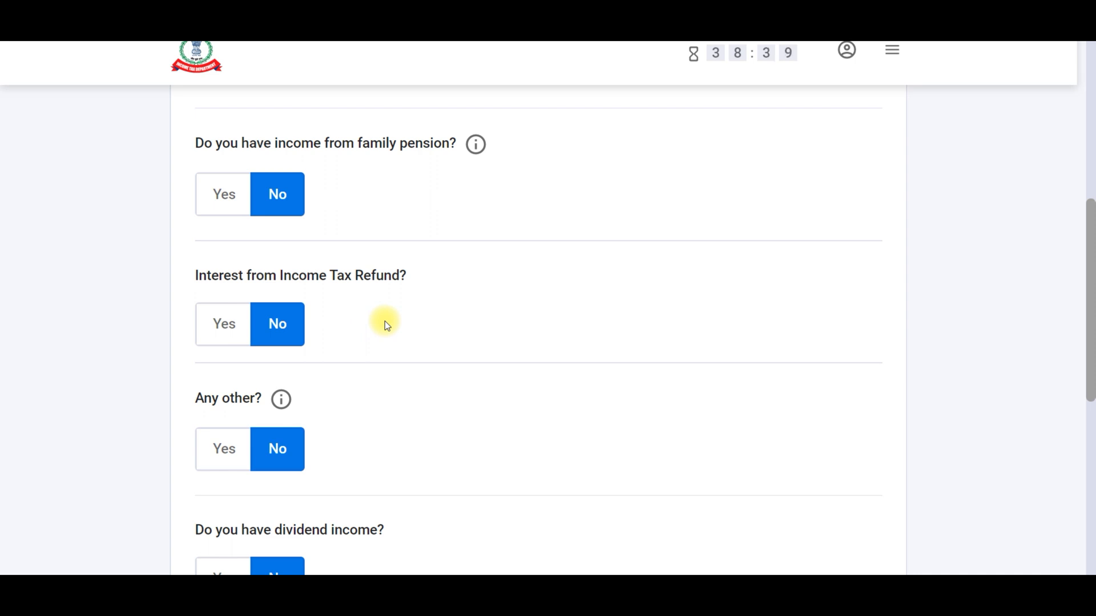
scroll(386, 324, "down", 2)
scroll(385, 320, "down", 1)
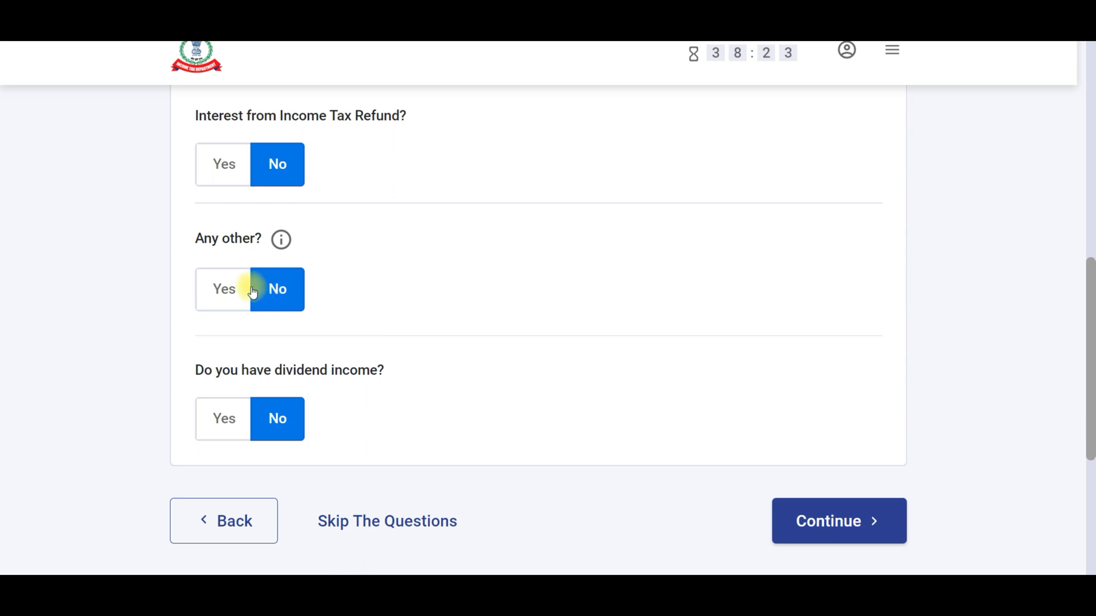
left_click(217, 293)
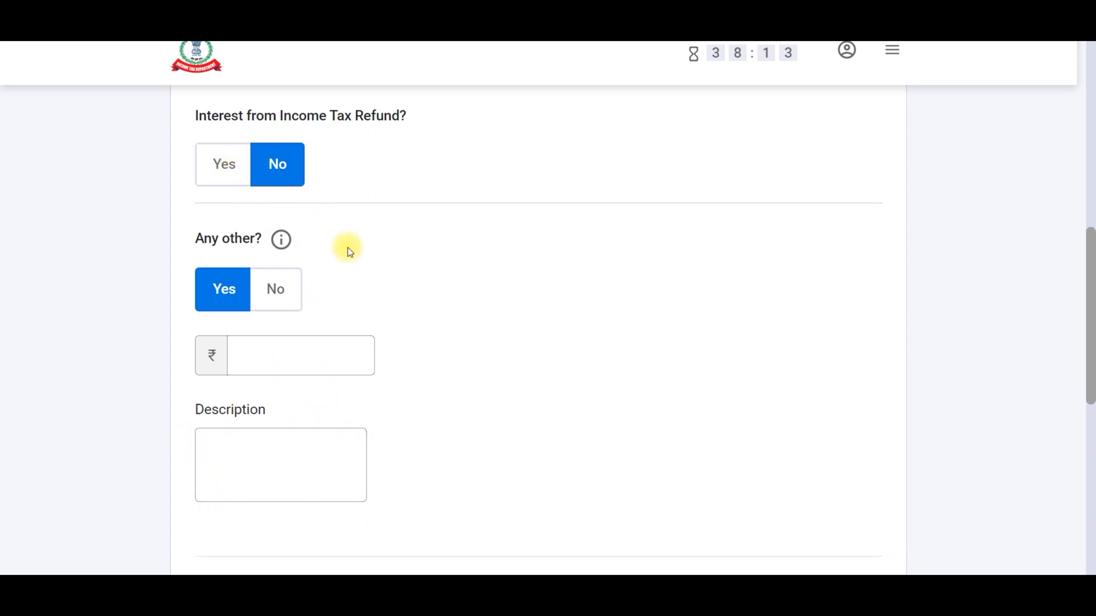
left_click(276, 289)
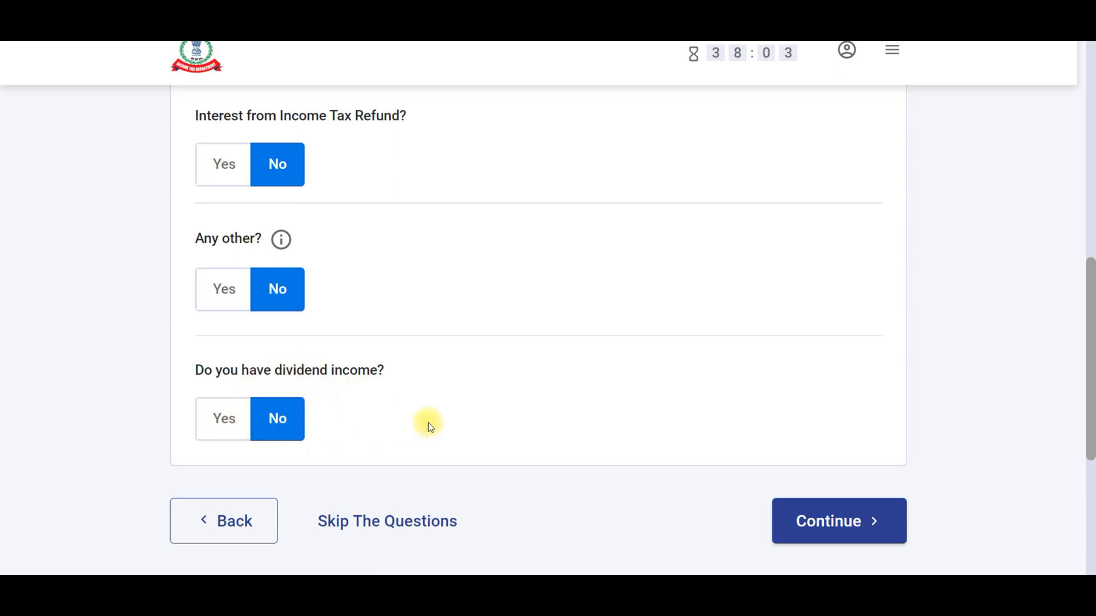
left_click(808, 520)
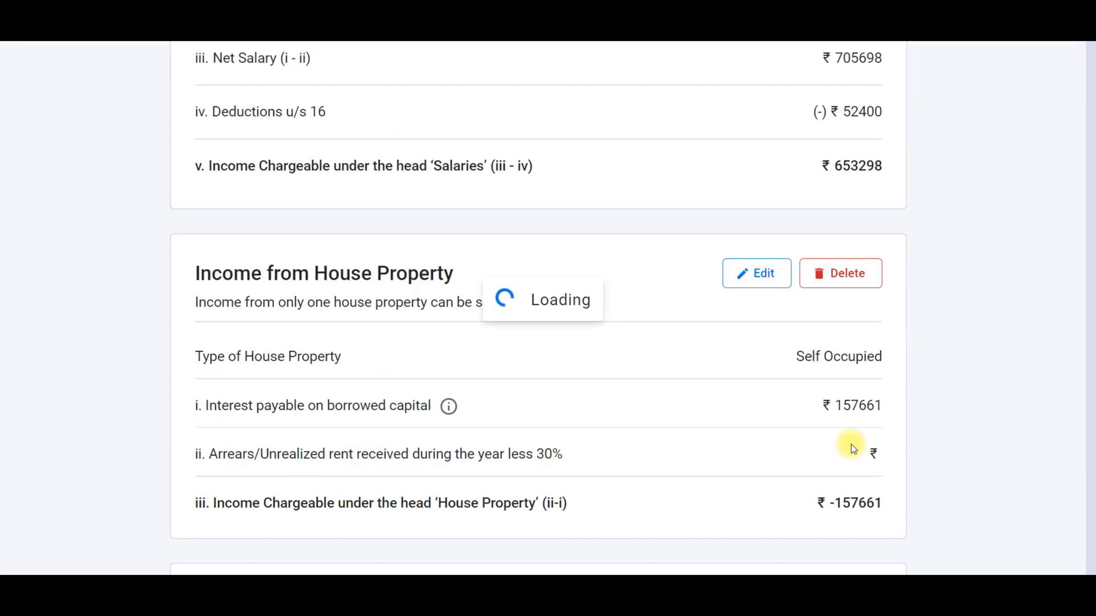
Review the Gross Total Income breakdown and confirm the ₹4,95,637 total
scroll(1091, 568, "down", 8)
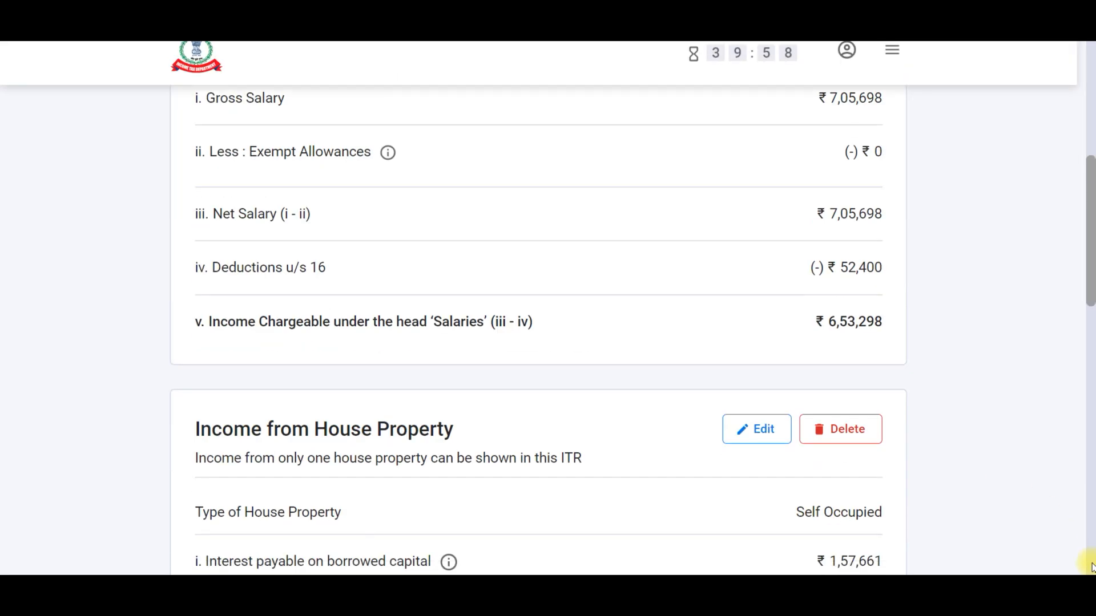
scroll(1092, 568, "down", 8)
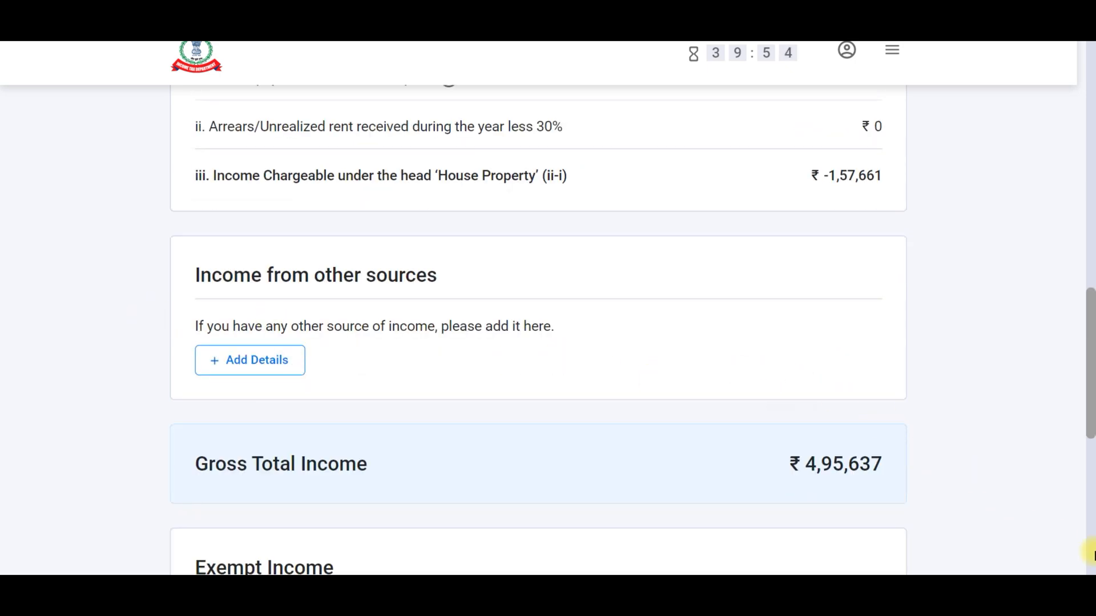
scroll(1091, 552, "down", 8)
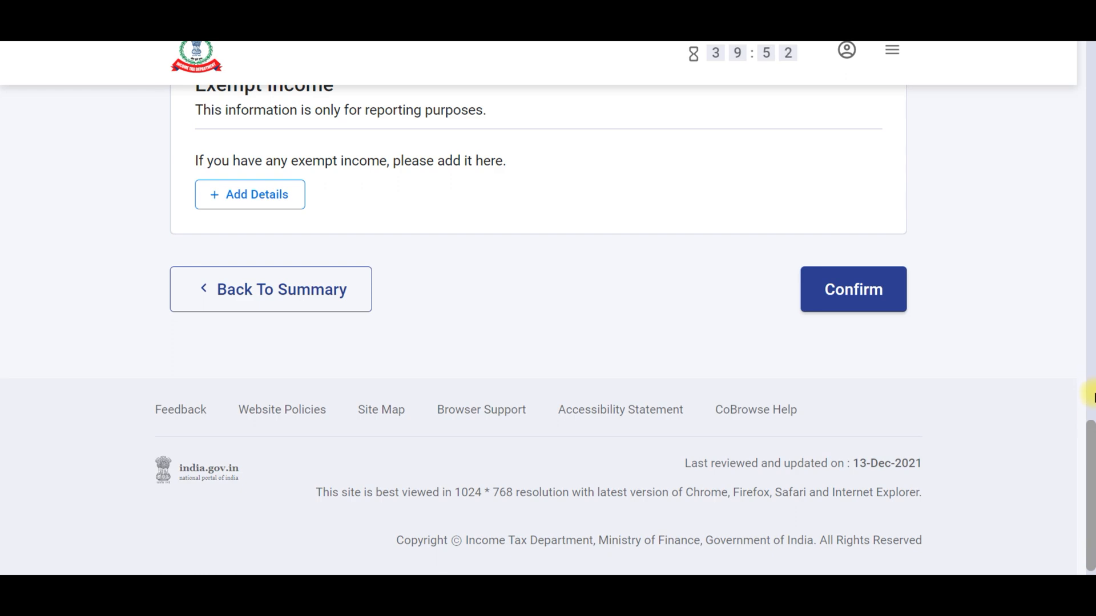
scroll(1090, 408, "up", 8)
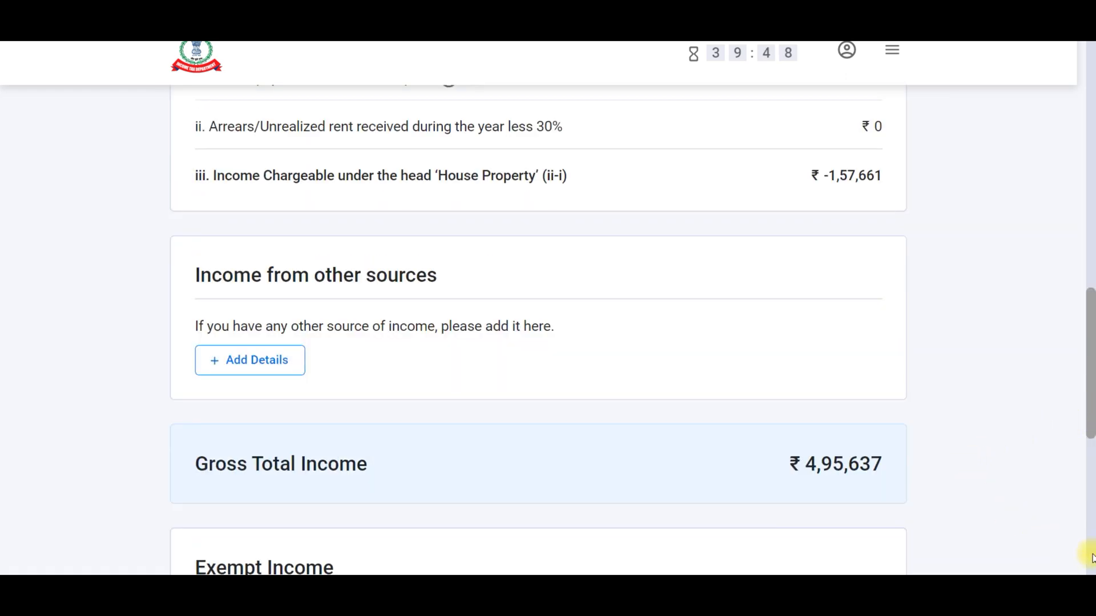
scroll(1091, 553, "down", 8)
left_click(847, 288)
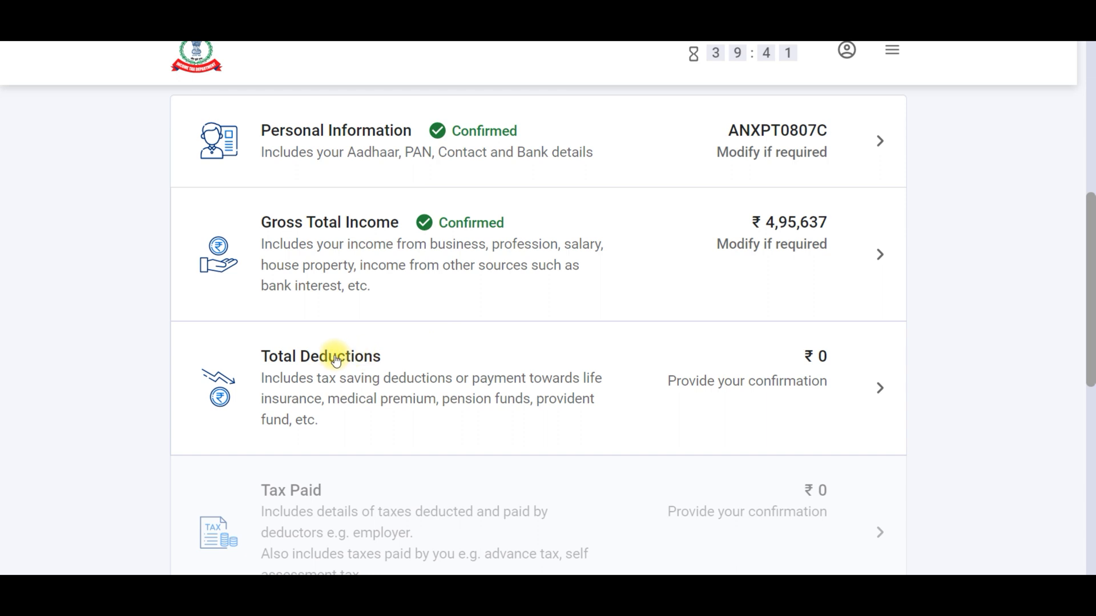
Open the Total Deductions questions and answer Yes to donations paid
left_click(312, 360)
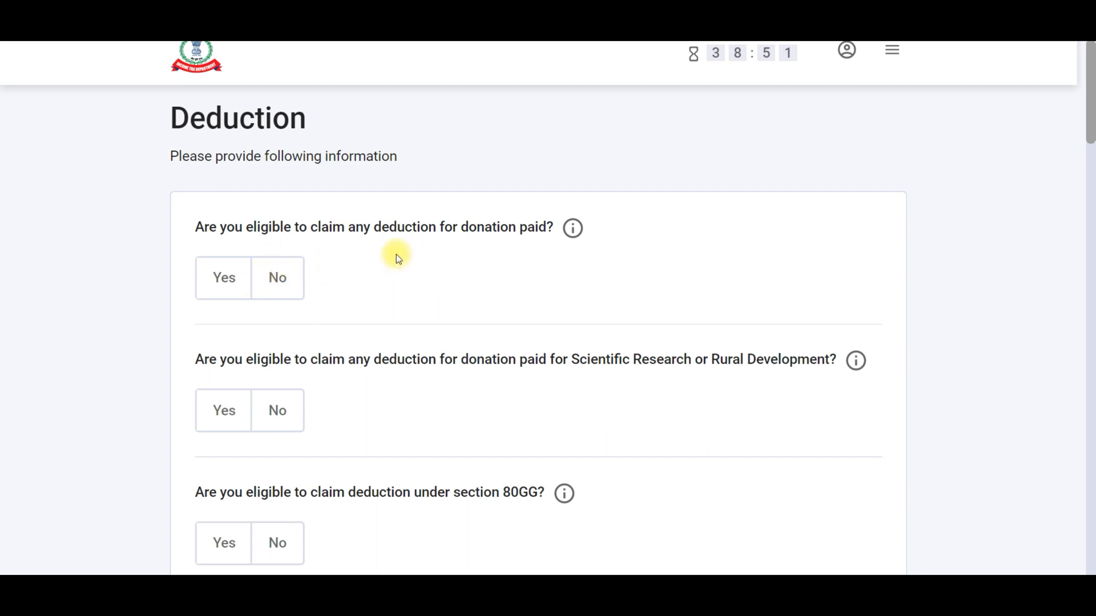
left_click(243, 282)
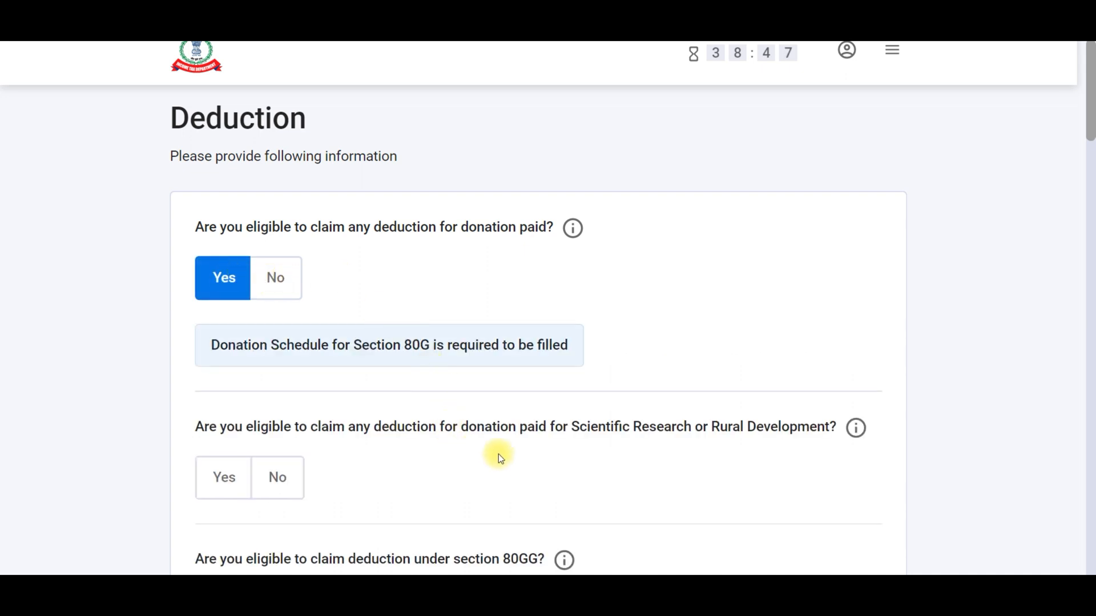
scroll(498, 454, "down", 3)
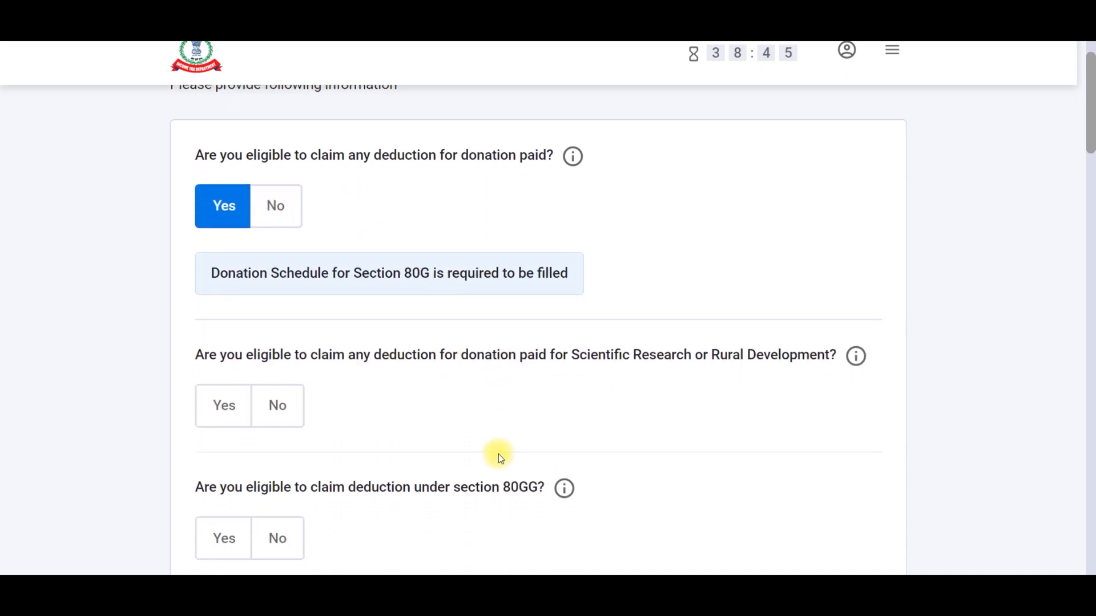
scroll(498, 454, "down", 1)
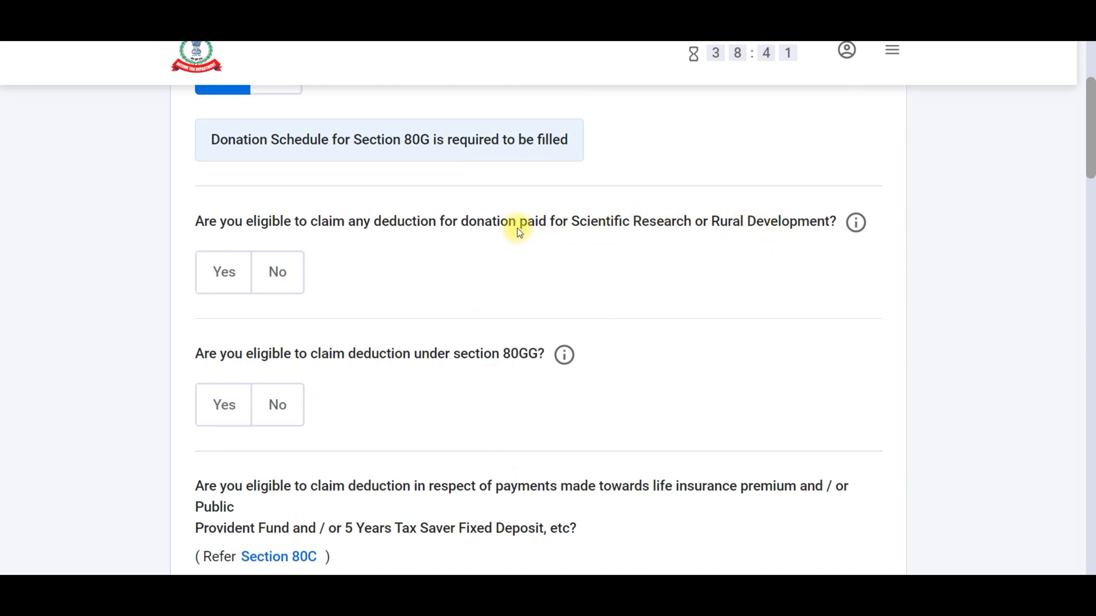
Answer No to the Scientific Research donation and section 80GG deductions
left_click(266, 278)
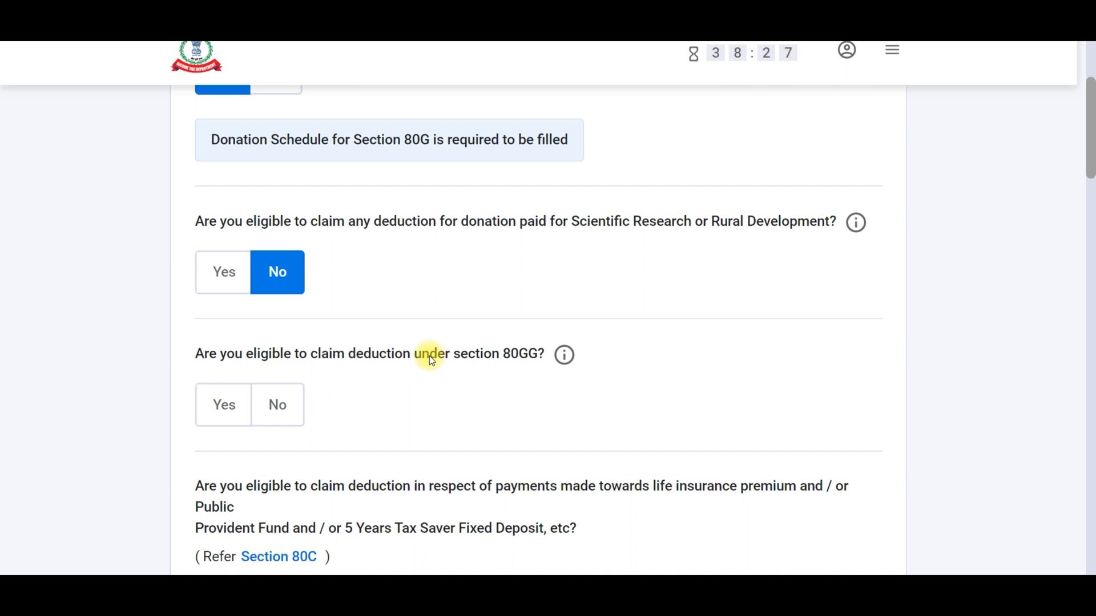
left_click(231, 406)
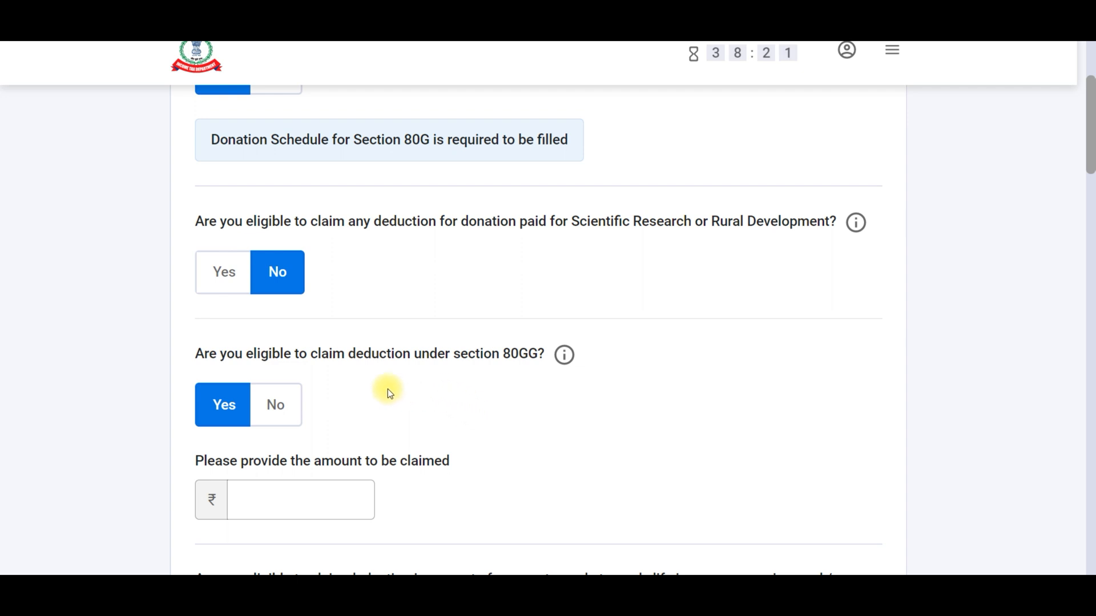
left_click(283, 404)
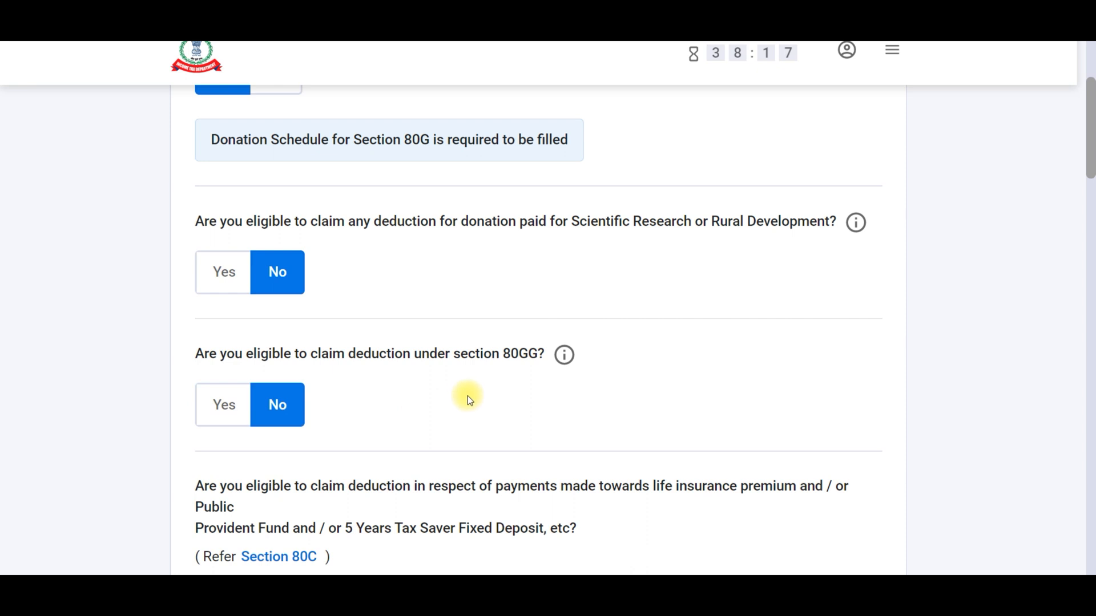
scroll(468, 395, "down", 3)
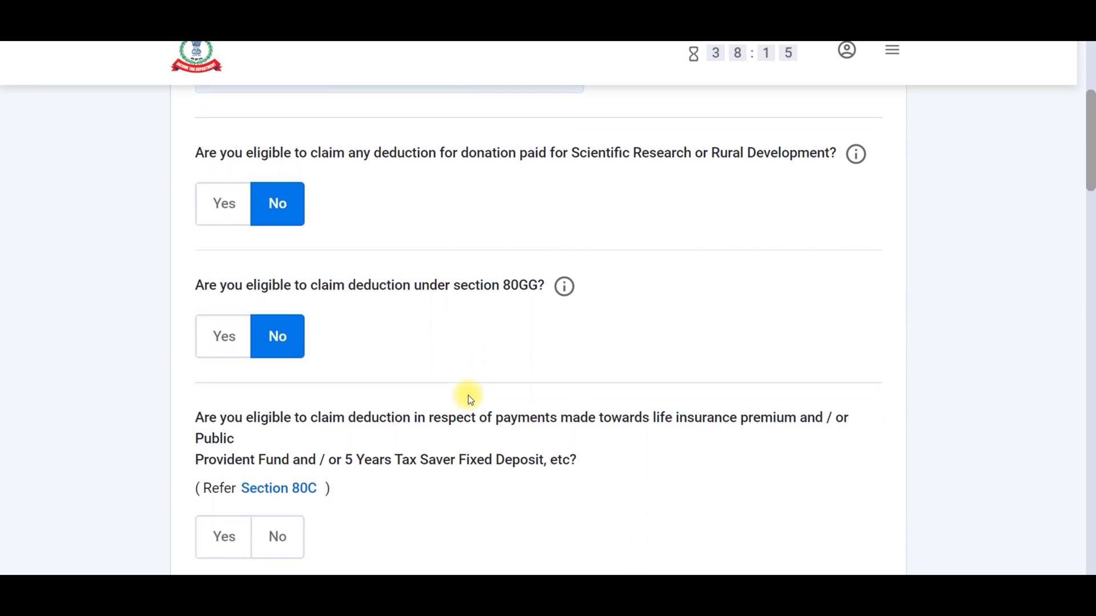
scroll(468, 395, "down", 2)
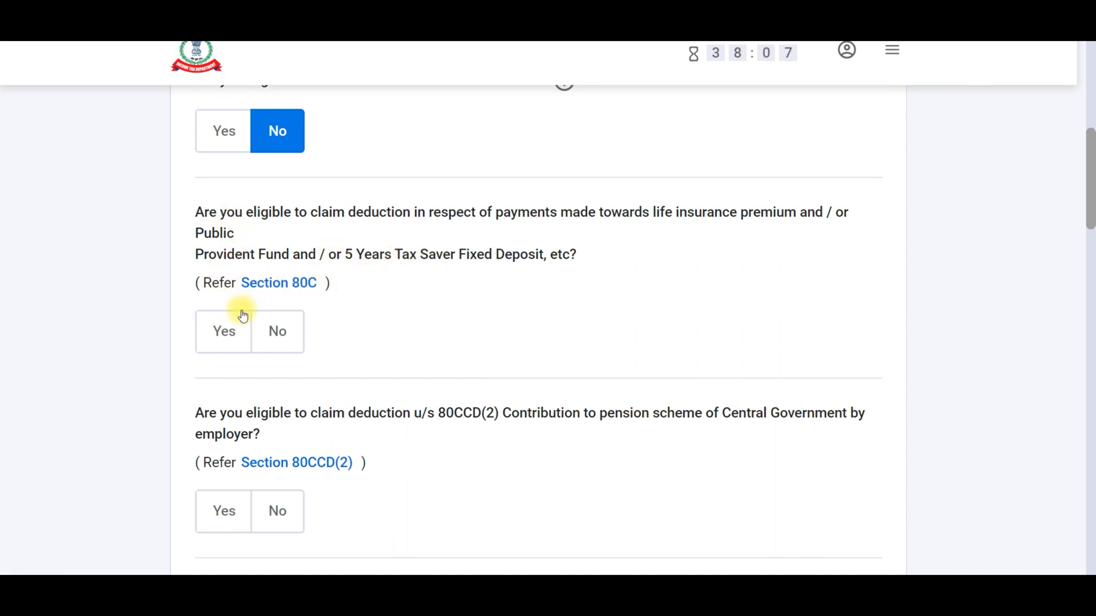
Claim ₹1,50,000 under Section 80C and decline the 80CCD(2) employer pension deduction
left_click(230, 337)
left_click(286, 422)
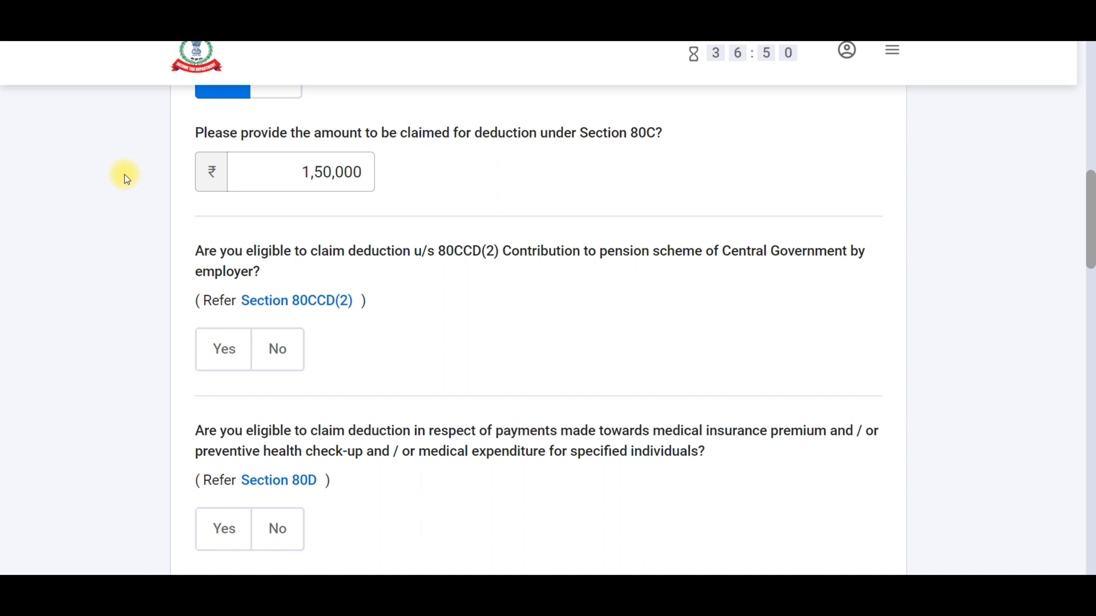
left_click(301, 345)
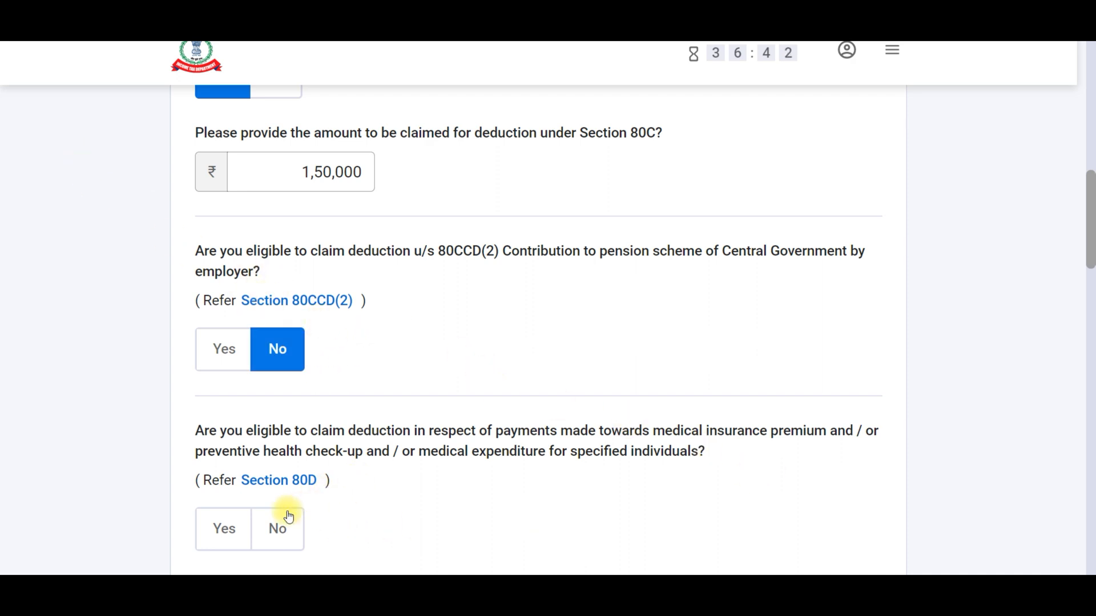
Answer Yes to the 80D medical insurance deduction and No to 80E education loan interest
left_click(224, 528)
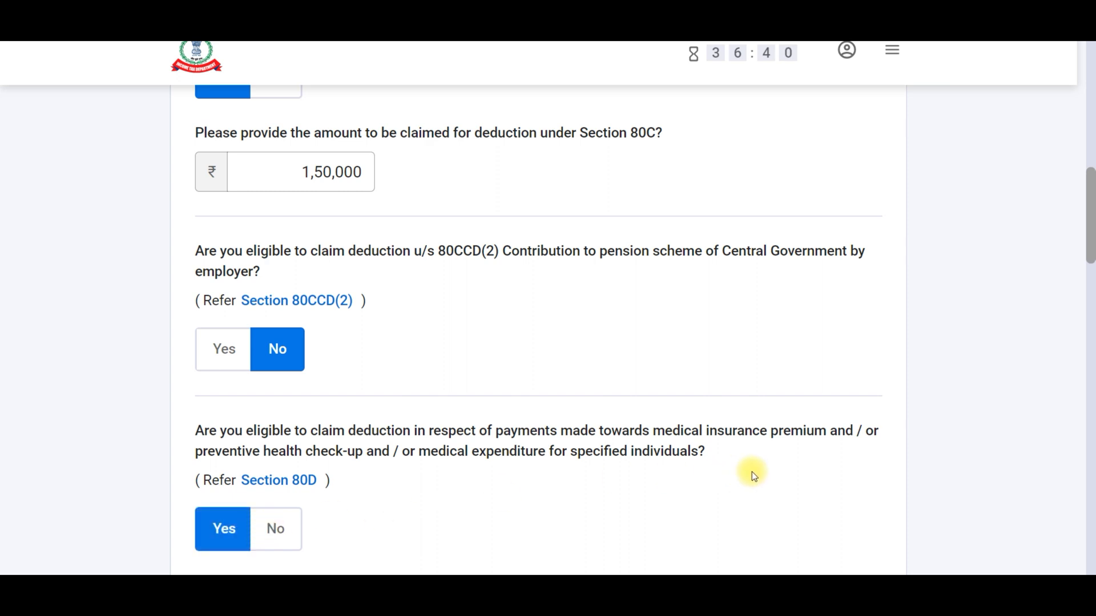
scroll(847, 528, "down", 3)
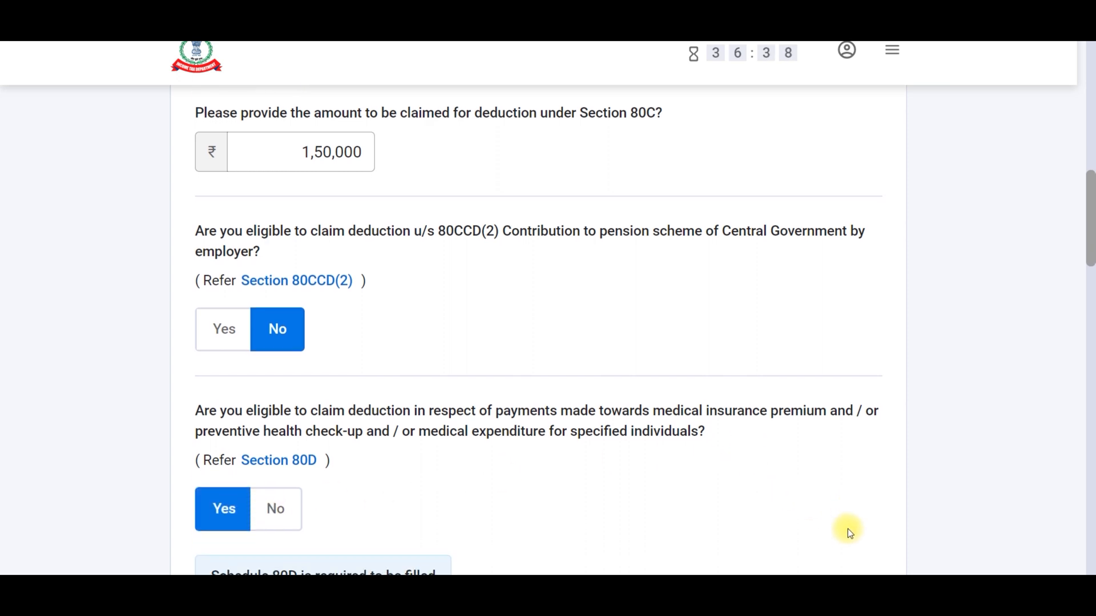
scroll(847, 529, "down", 1)
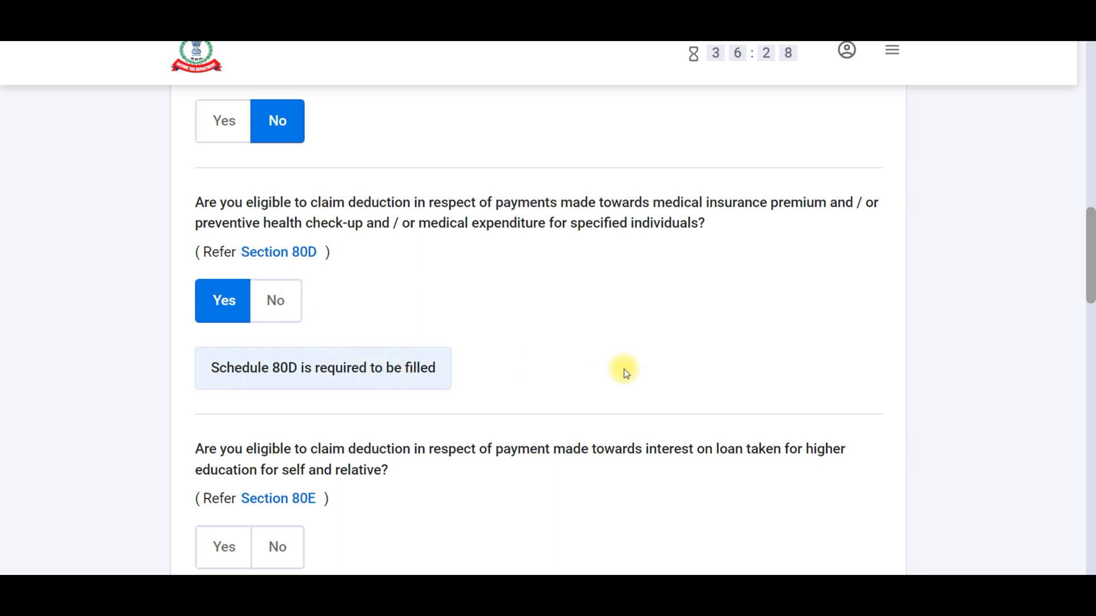
scroll(625, 369, "down", 3)
scroll(624, 369, "down", 1)
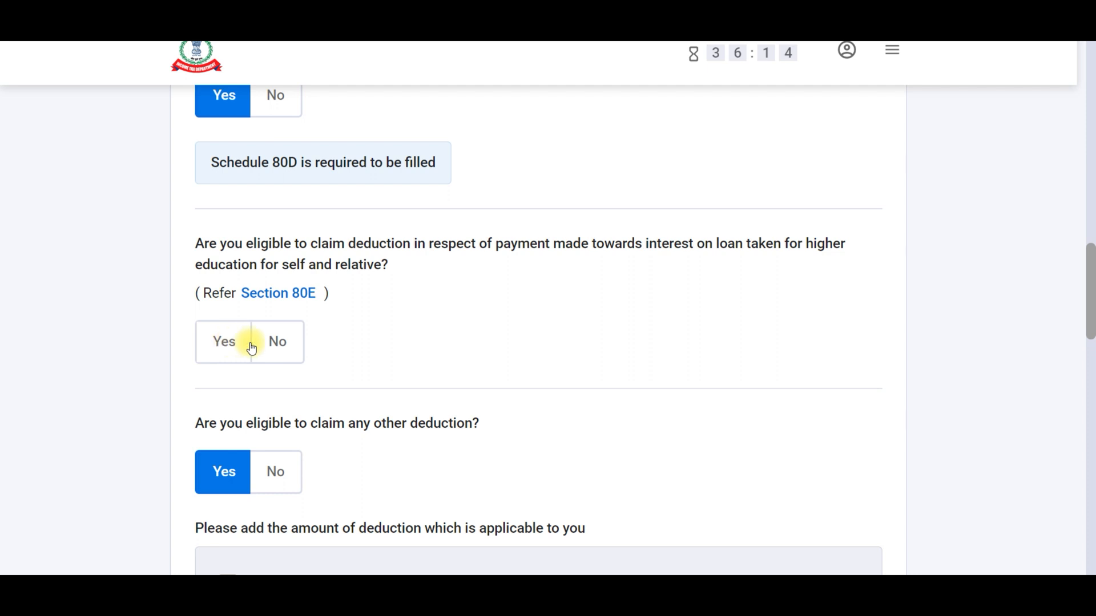
left_click(284, 345)
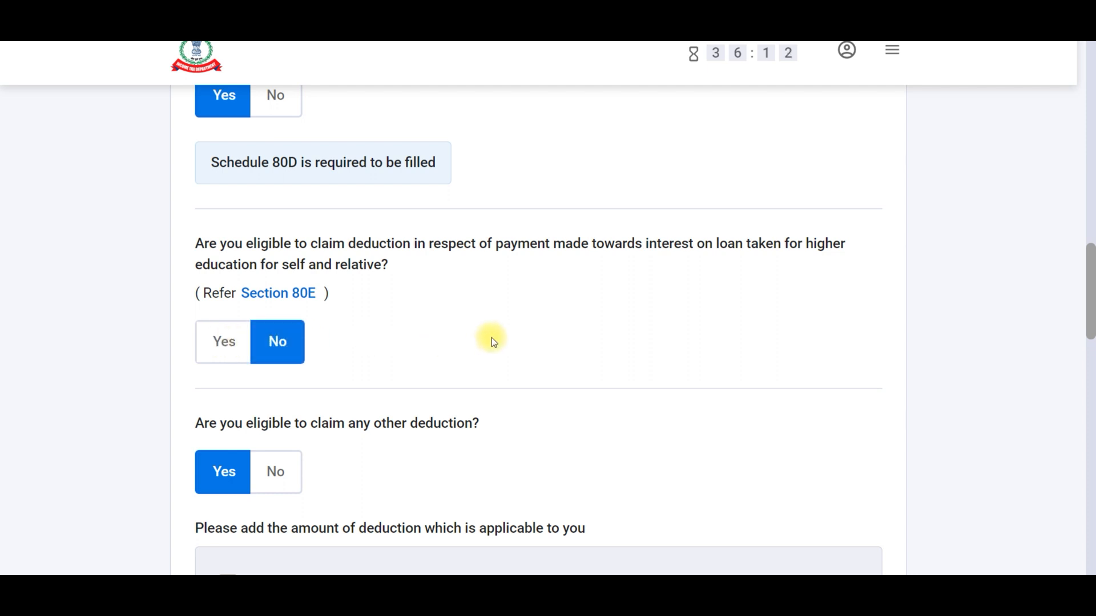
Tick the 80CCD(1B) pension contribution deduction and enter 48103 as its amount
scroll(889, 460, "down", 2)
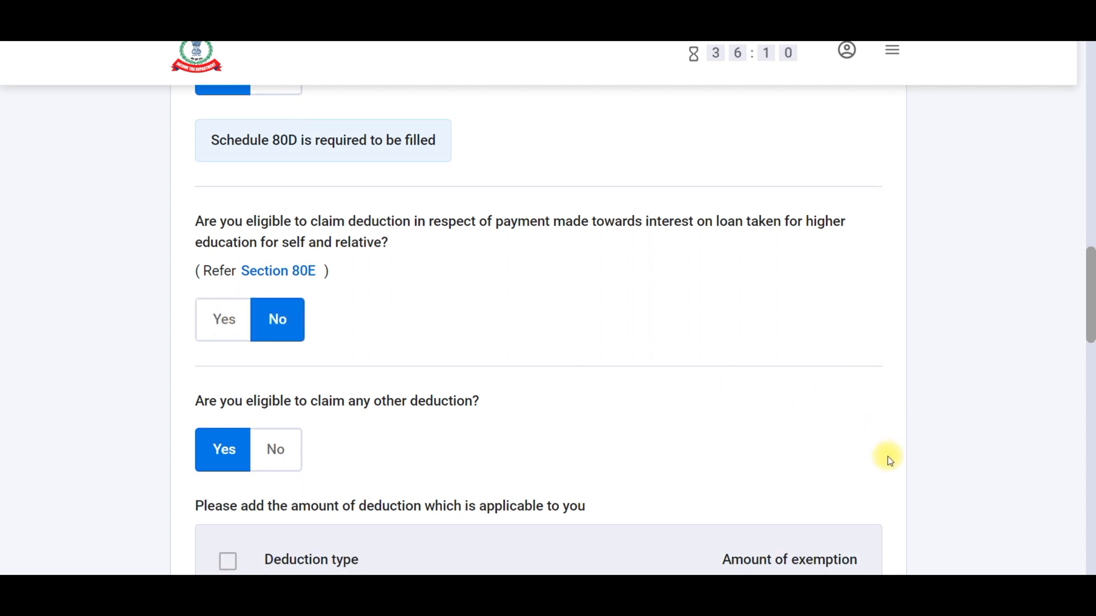
scroll(888, 457, "down", 3)
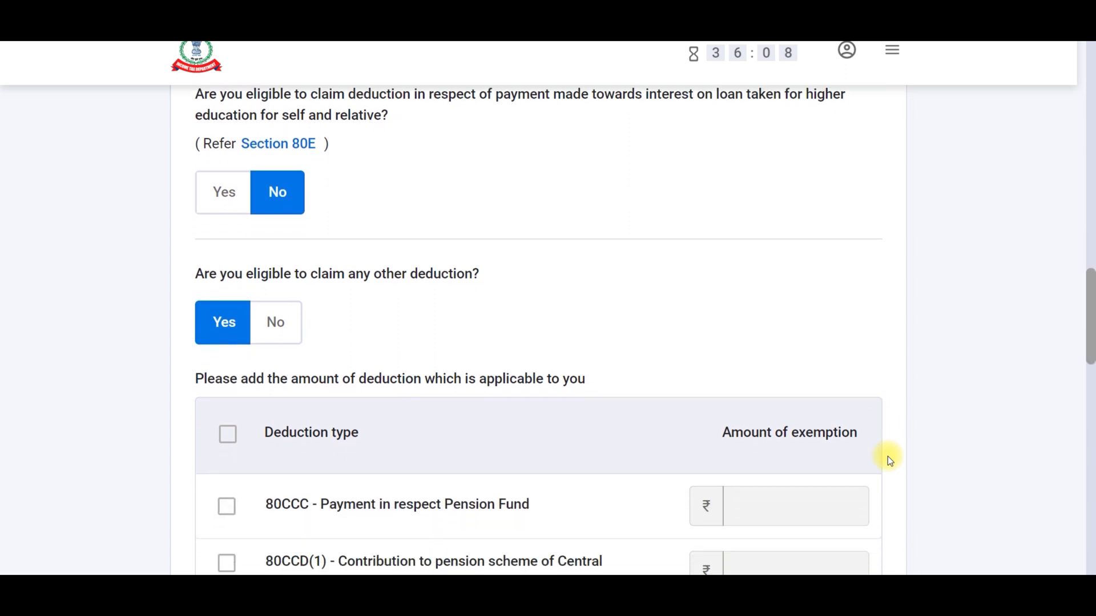
scroll(888, 457, "down", 3)
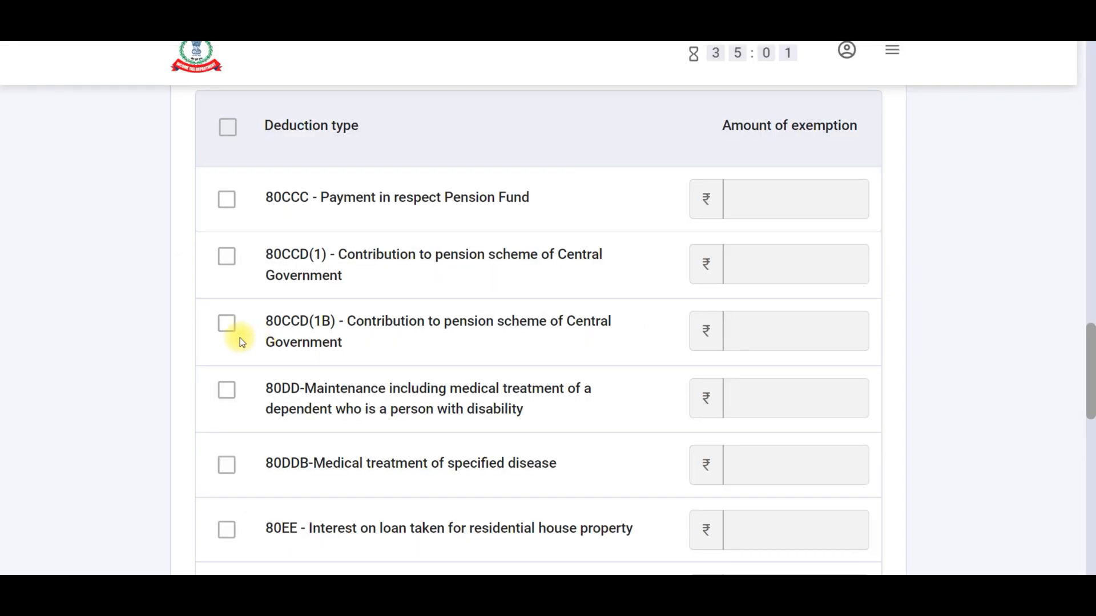
left_click(233, 325)
left_click(773, 330)
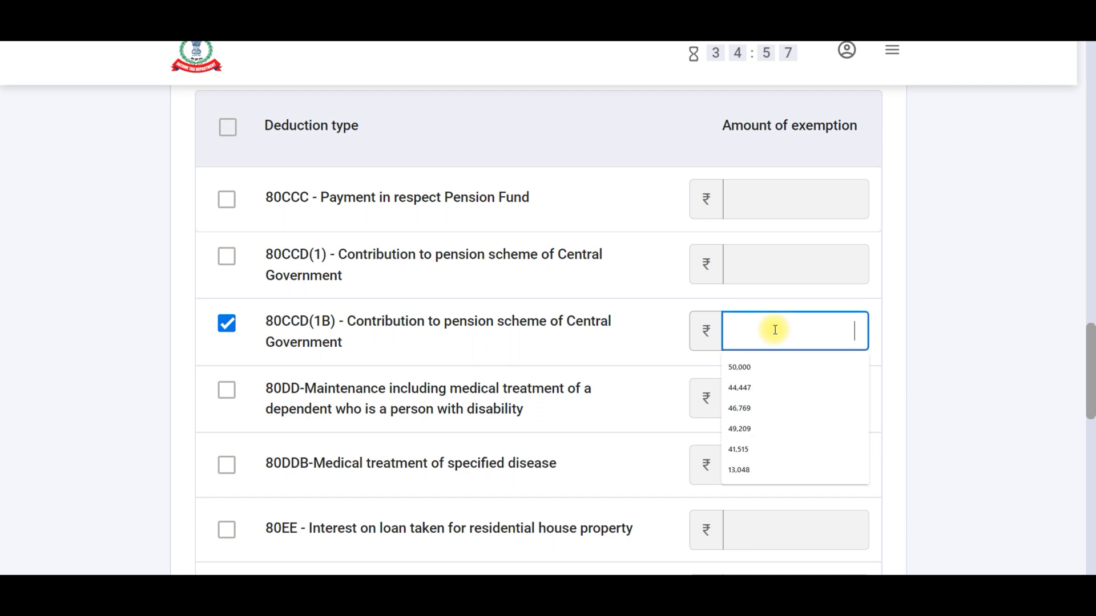
type("4")
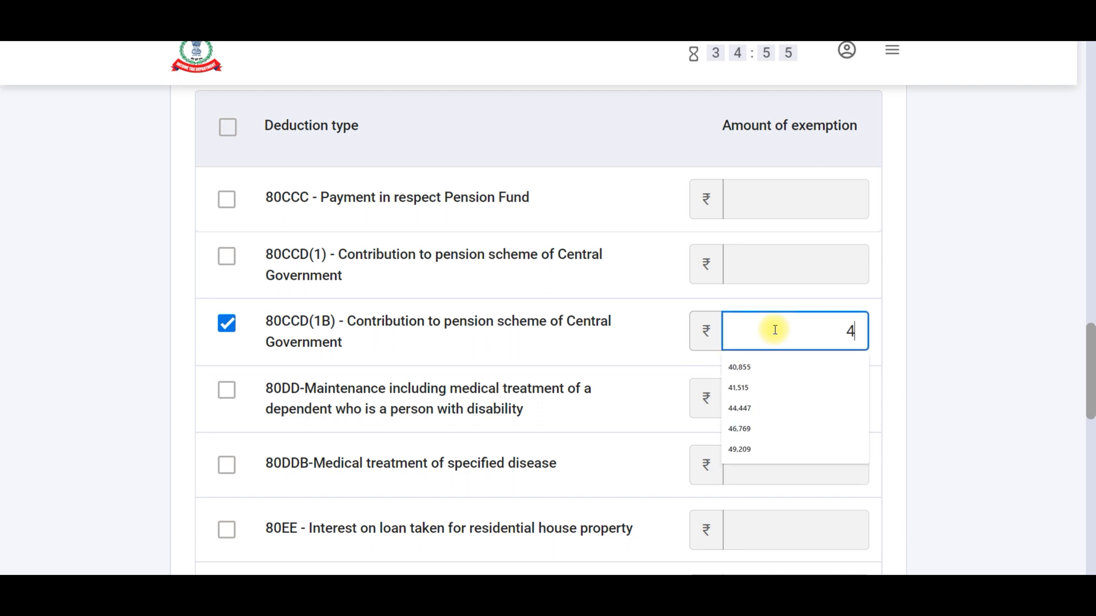
type("8103")
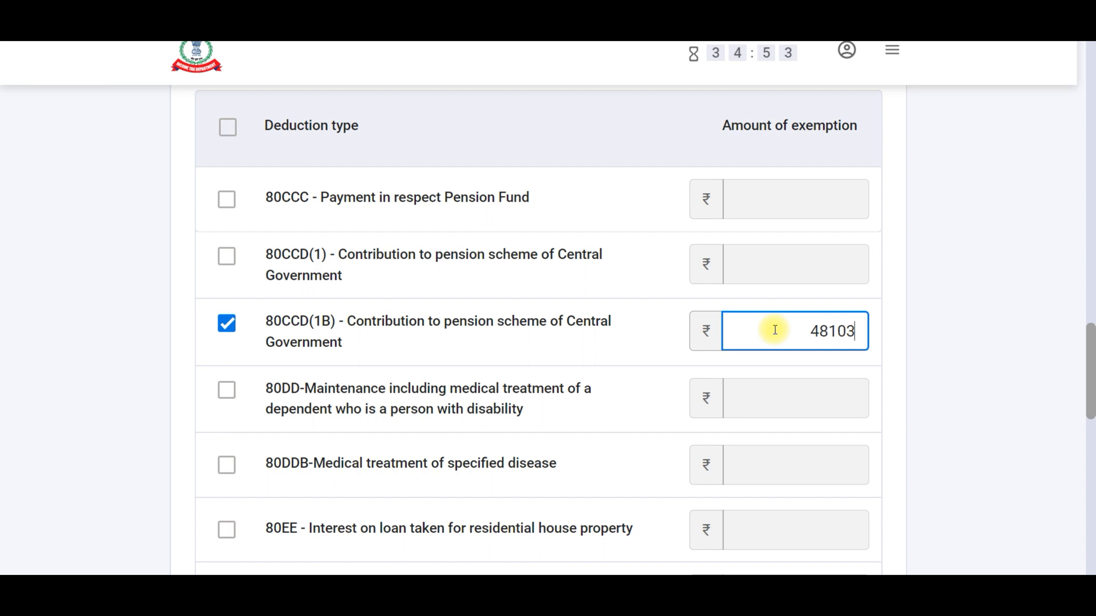
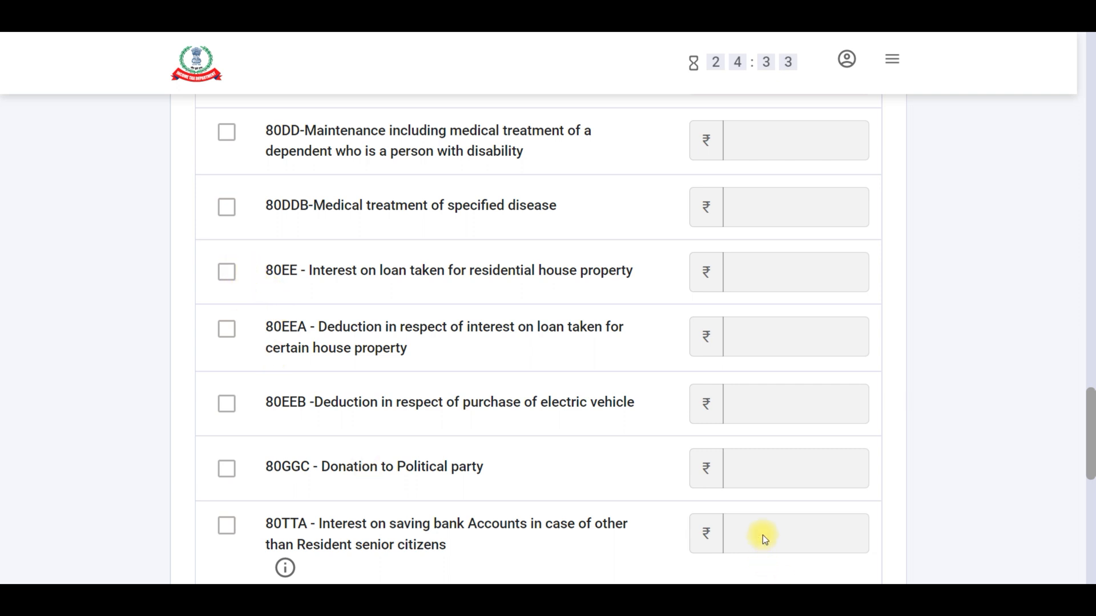
Continue past the deduction questions to the Verify your deductions page listing 80D
scroll(765, 539, "down", 1)
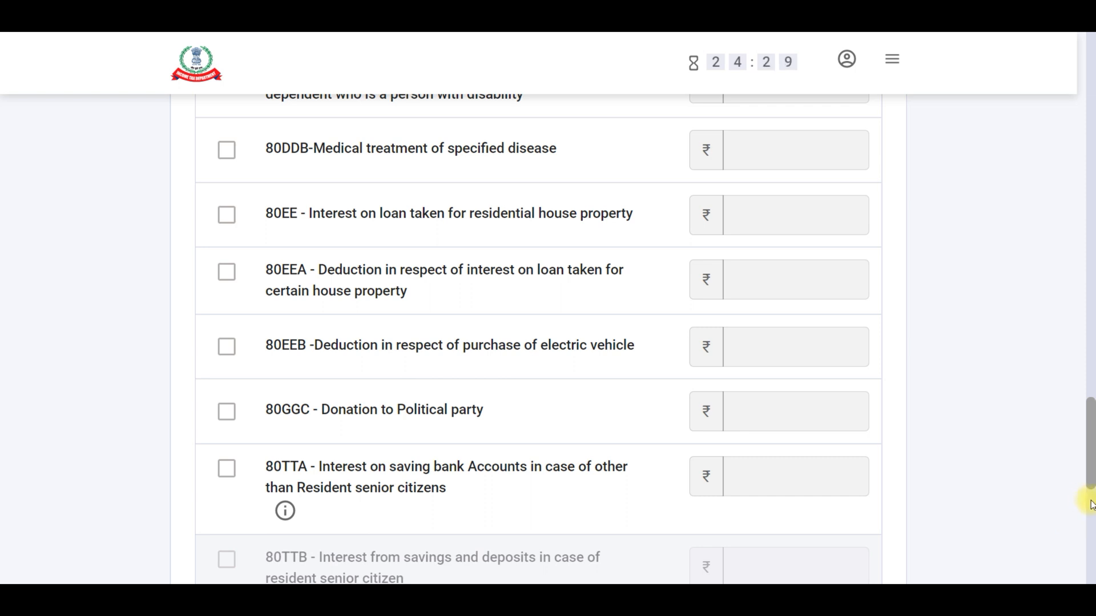
left_click(1090, 505)
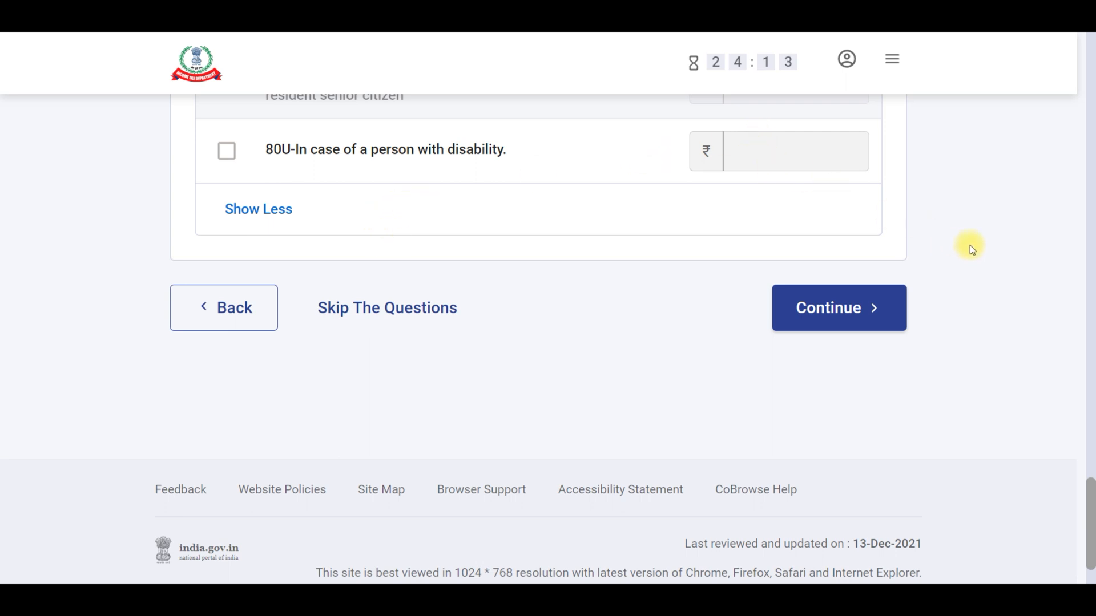
left_click(800, 306)
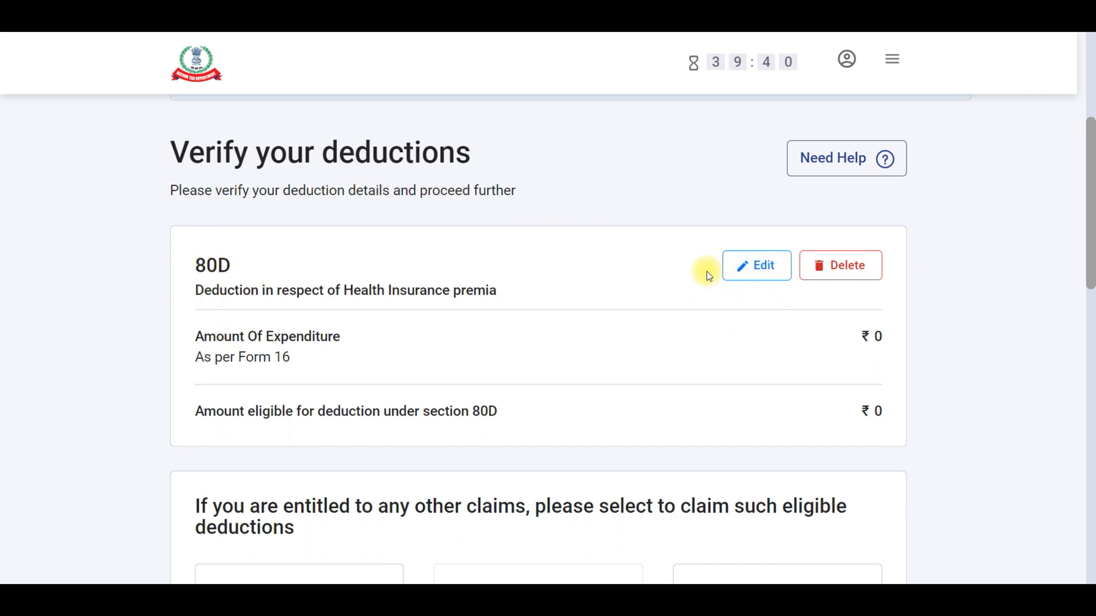
Edit the 80D deduction and answer No to the senior citizen question
left_click(752, 267)
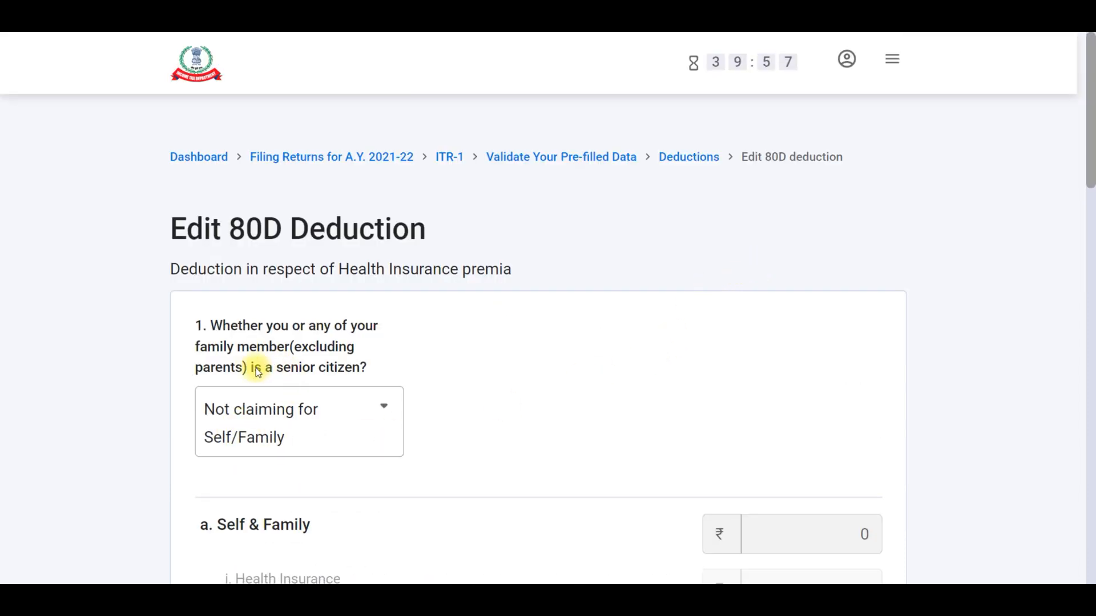
left_click(311, 414)
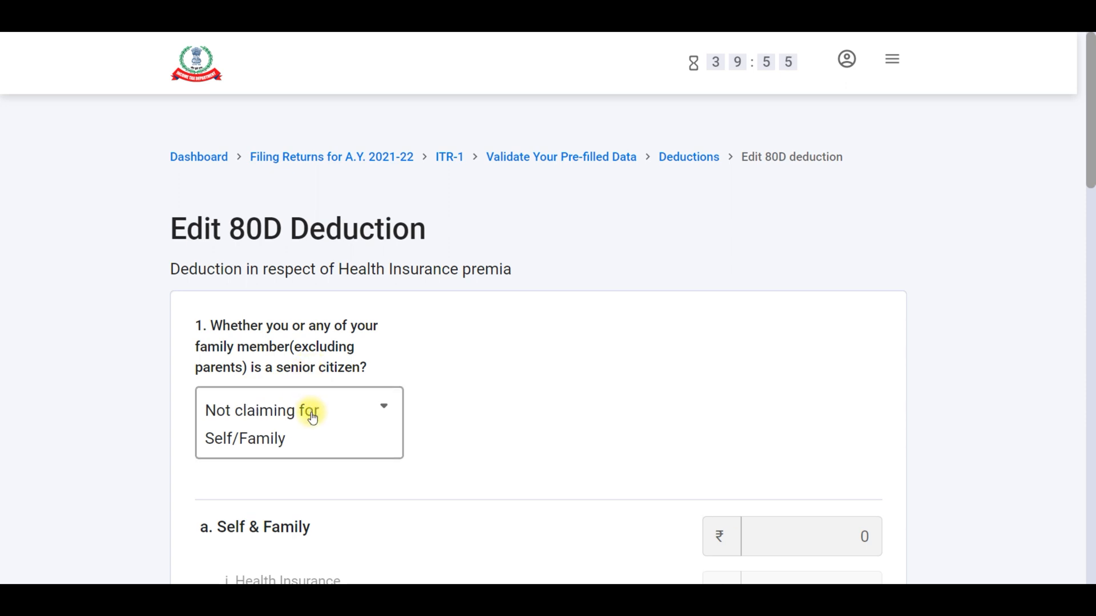
left_click(291, 317)
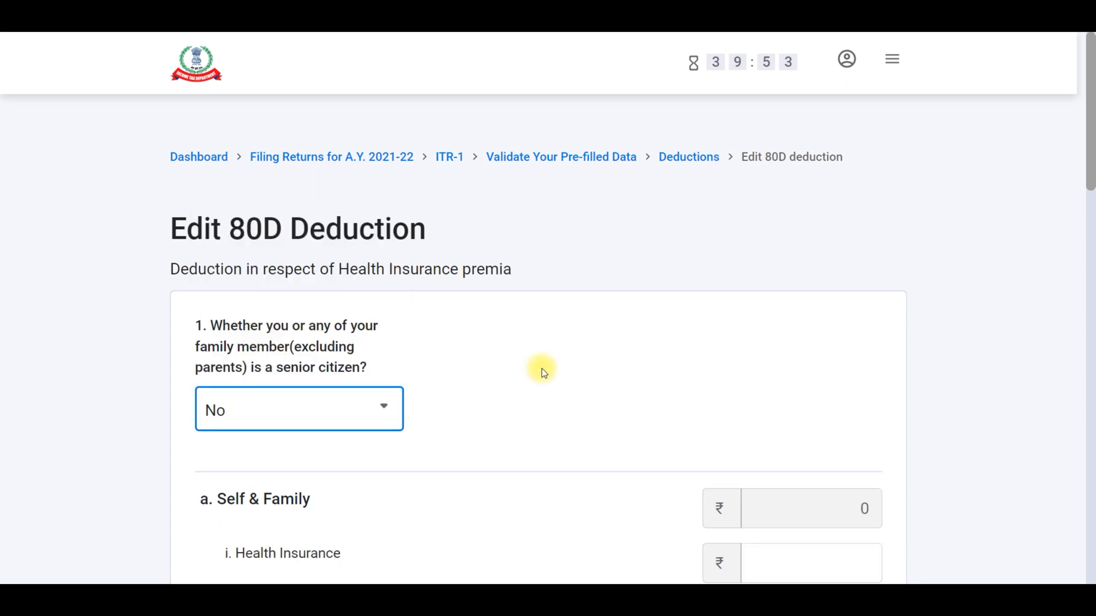
scroll(813, 576, "down", 2)
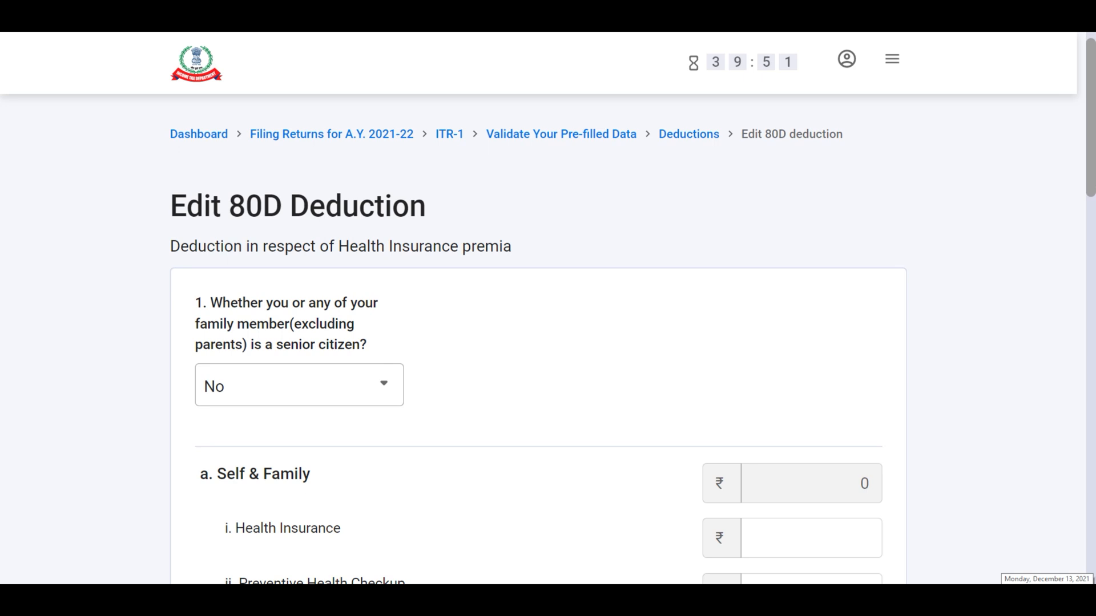
scroll(539, 343, "down", 5)
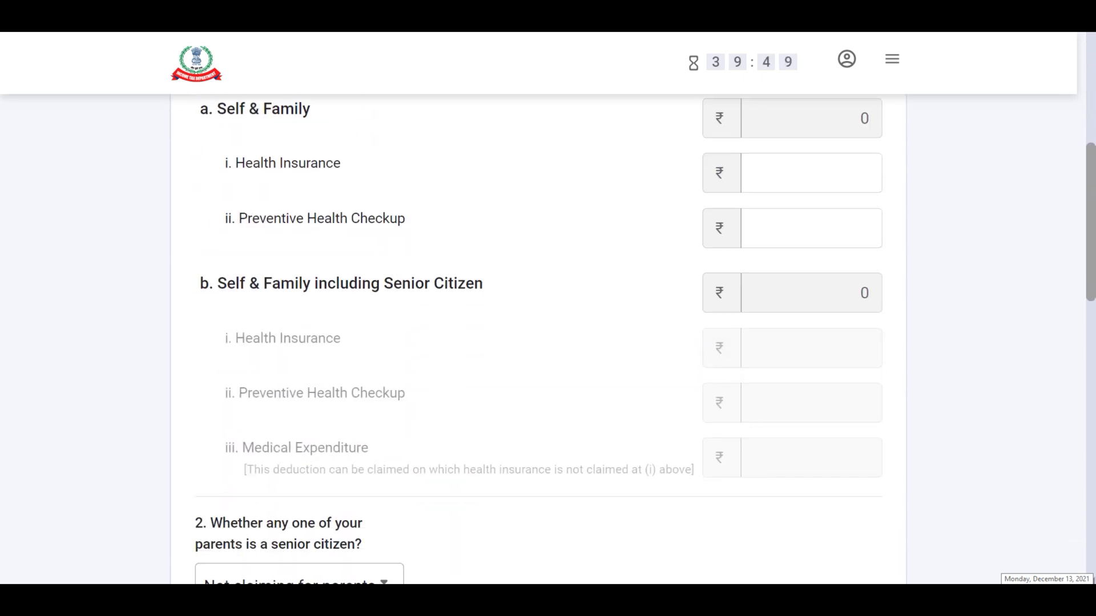
scroll(478, 552, "up", 1)
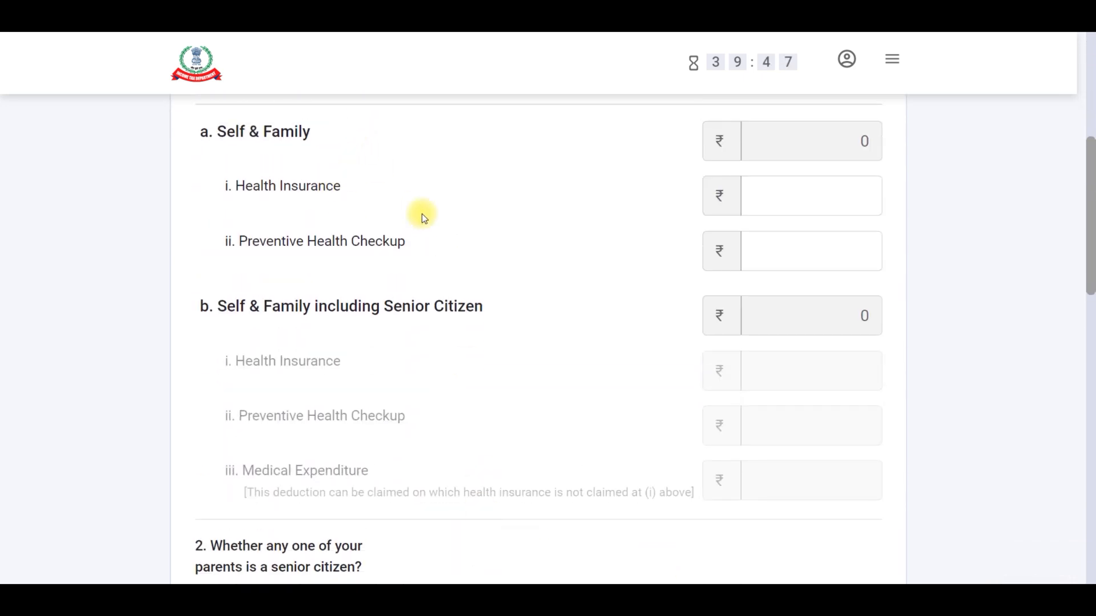
Enter ₹2,700 as the self and family health insurance premium and save the 80D claim
left_click(771, 198)
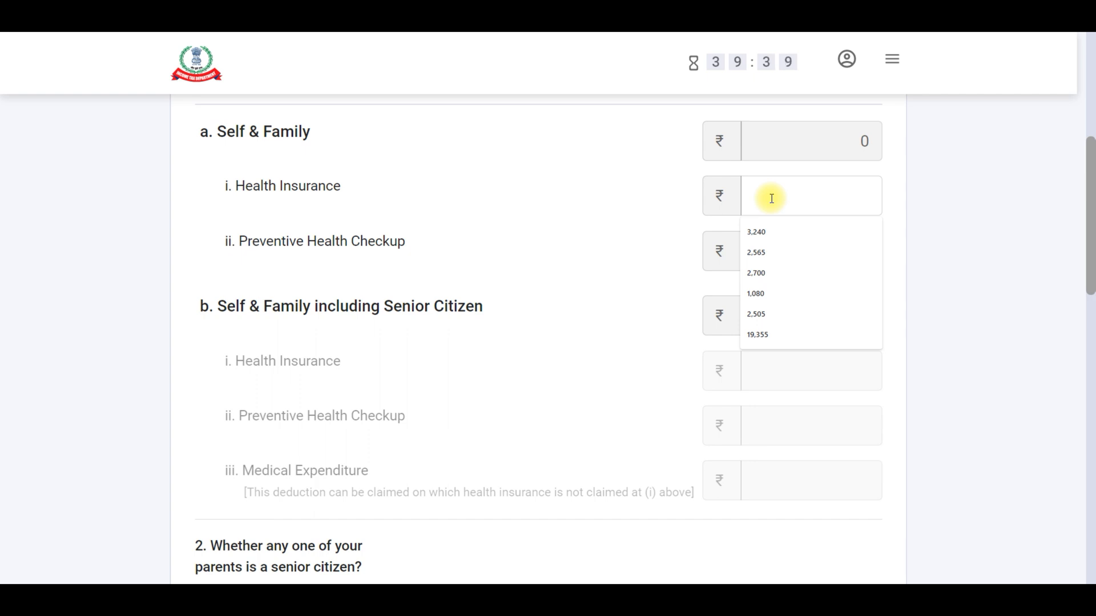
left_click(588, 222)
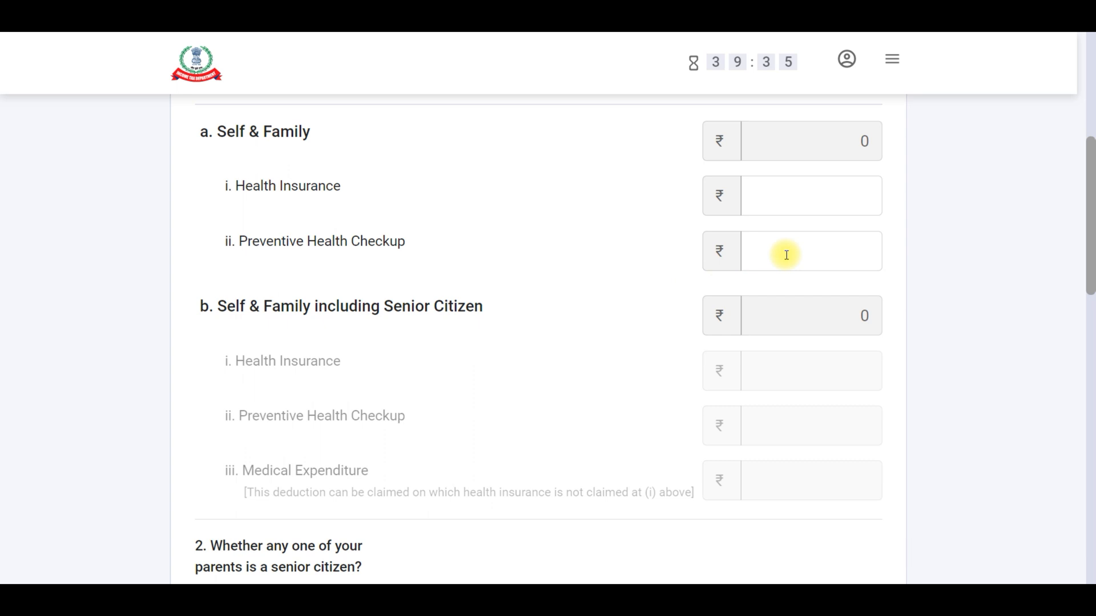
left_click(769, 198)
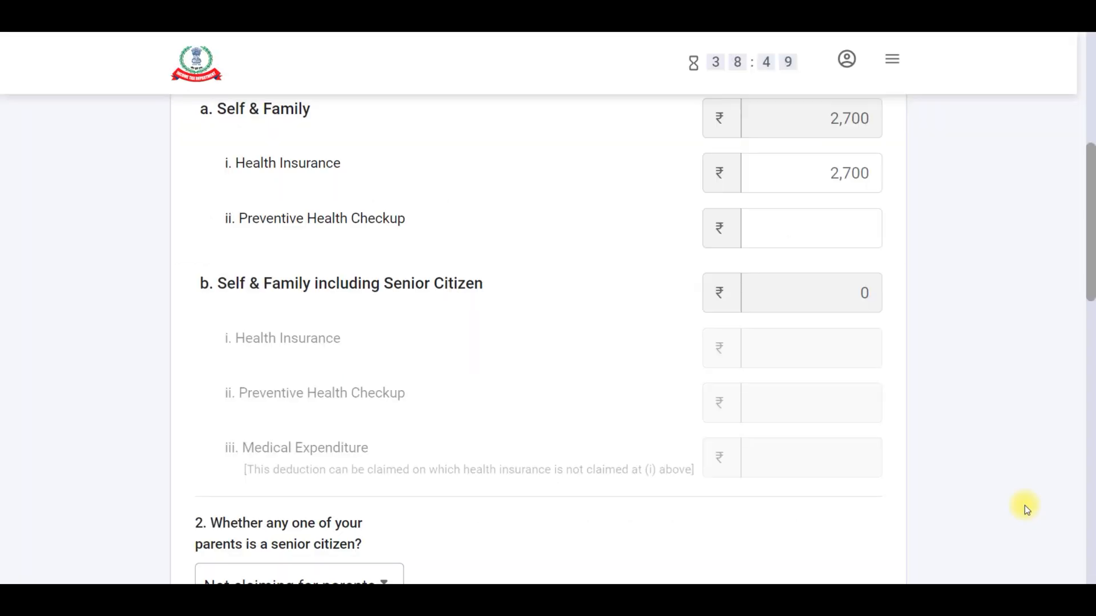
scroll(1025, 505, "down", 2)
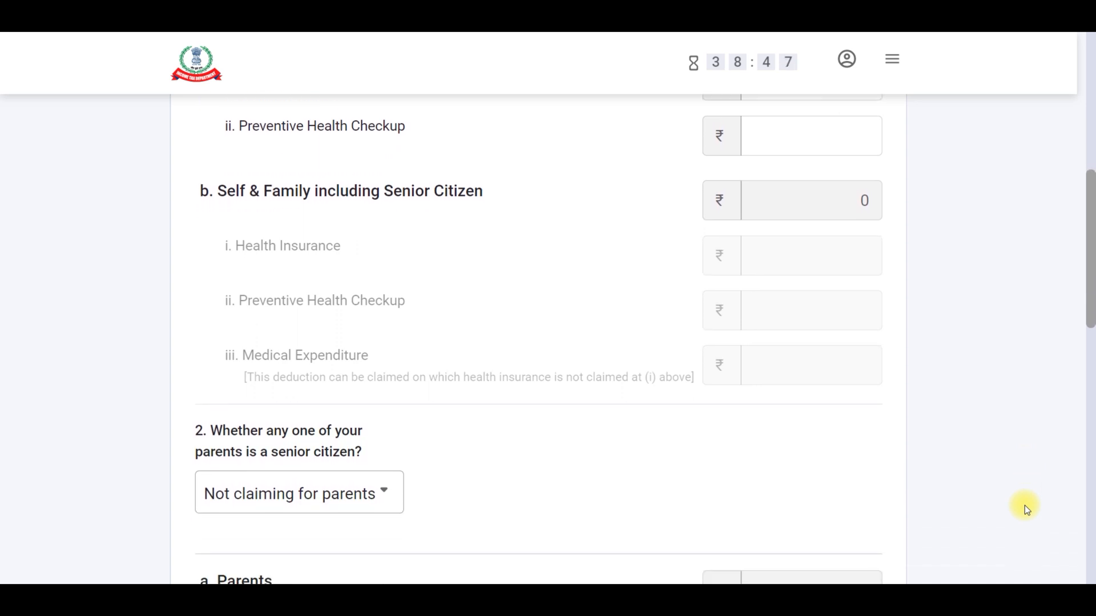
scroll(1025, 505, "down", 1)
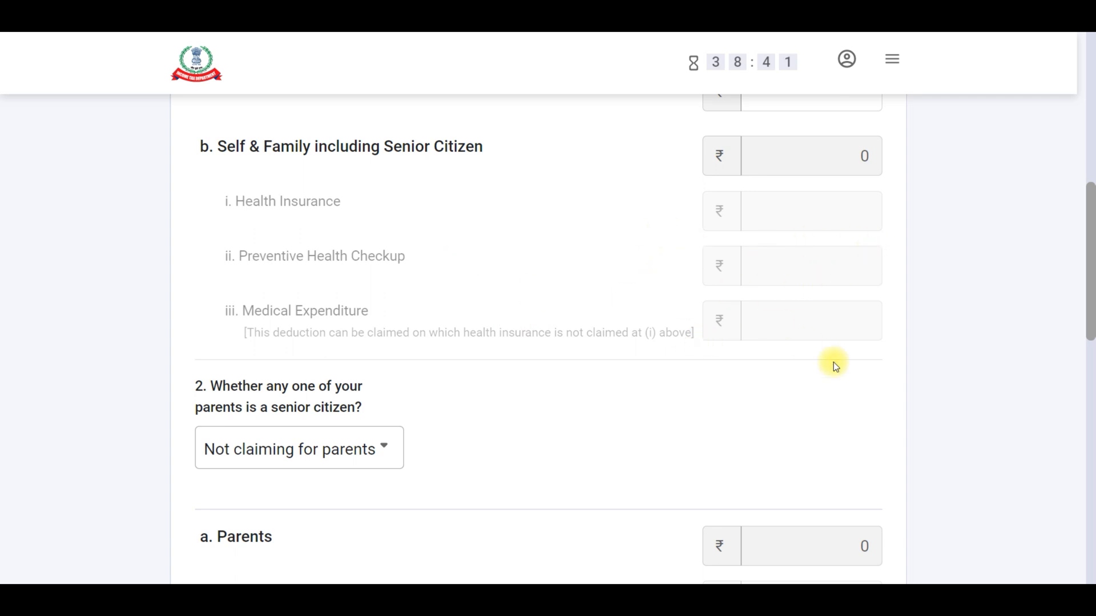
scroll(833, 362, "down", 2)
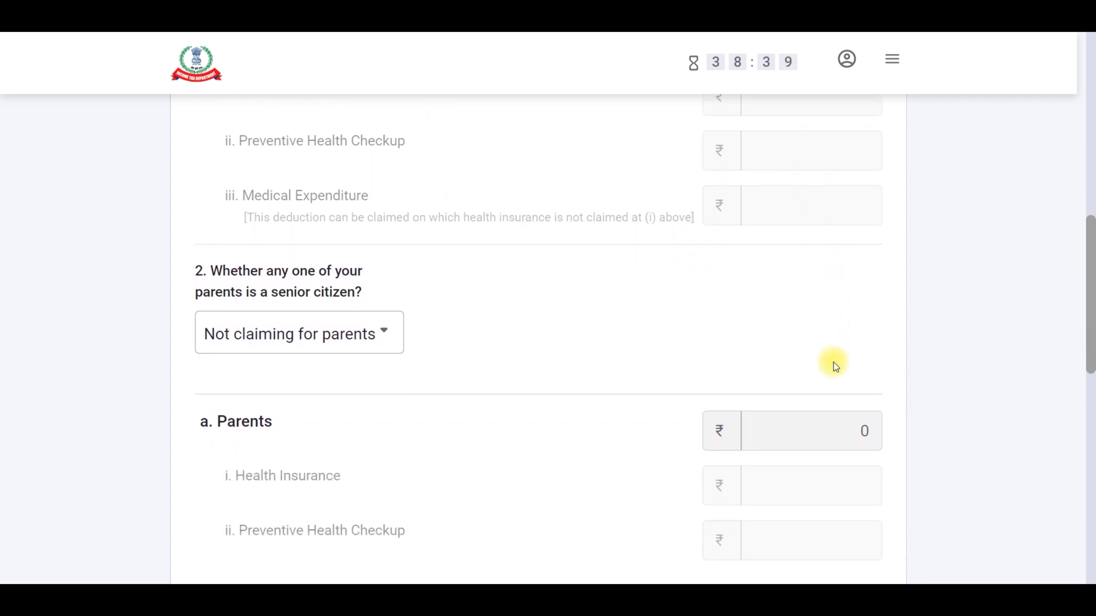
scroll(833, 361, "down", 4)
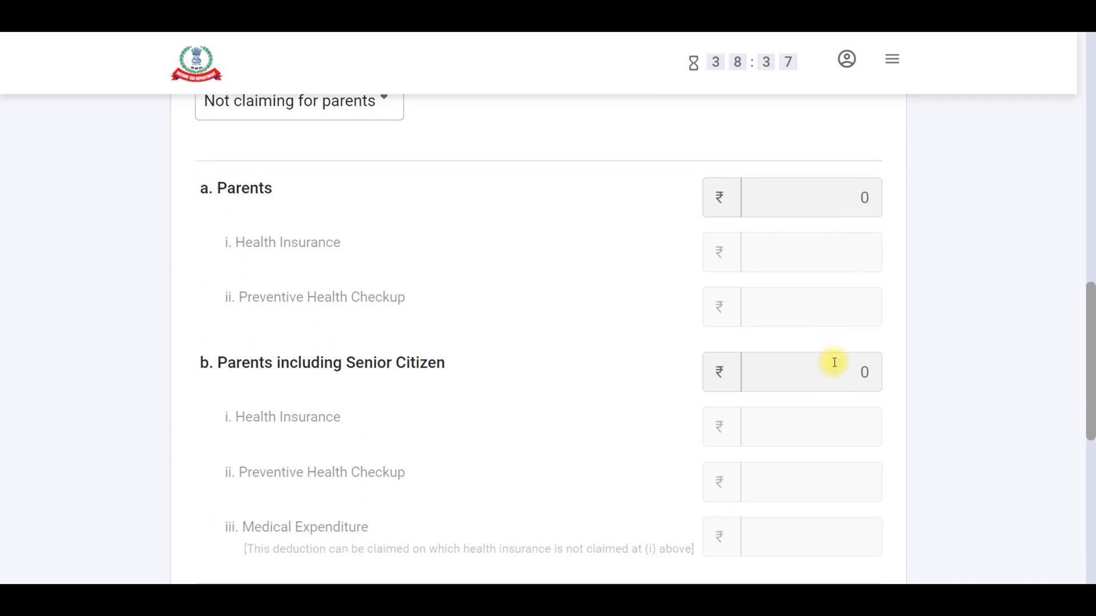
scroll(834, 362, "down", 3)
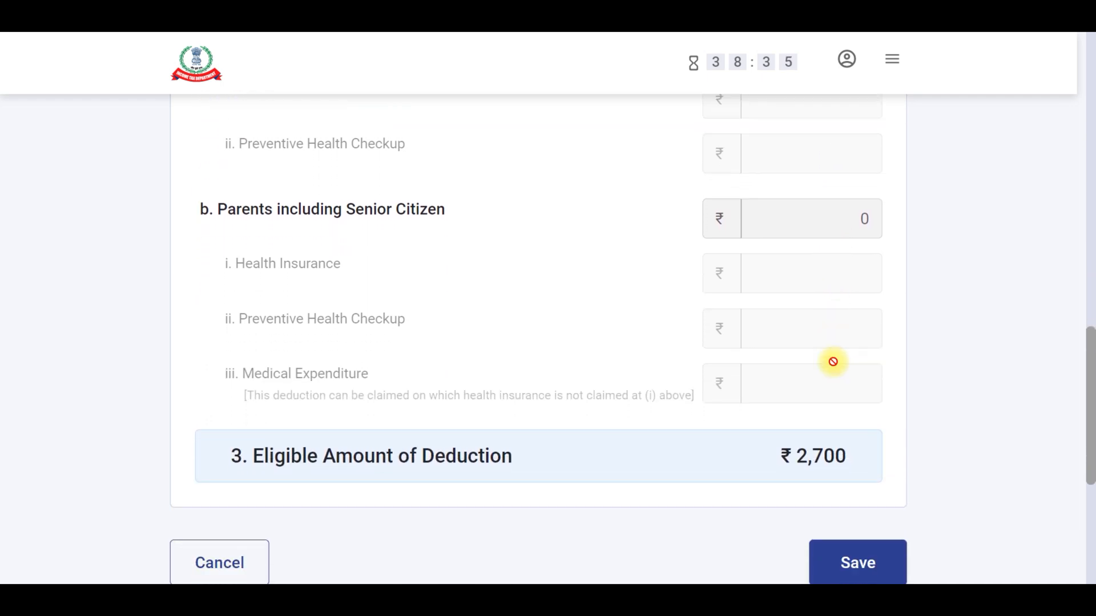
scroll(834, 362, "down", 2)
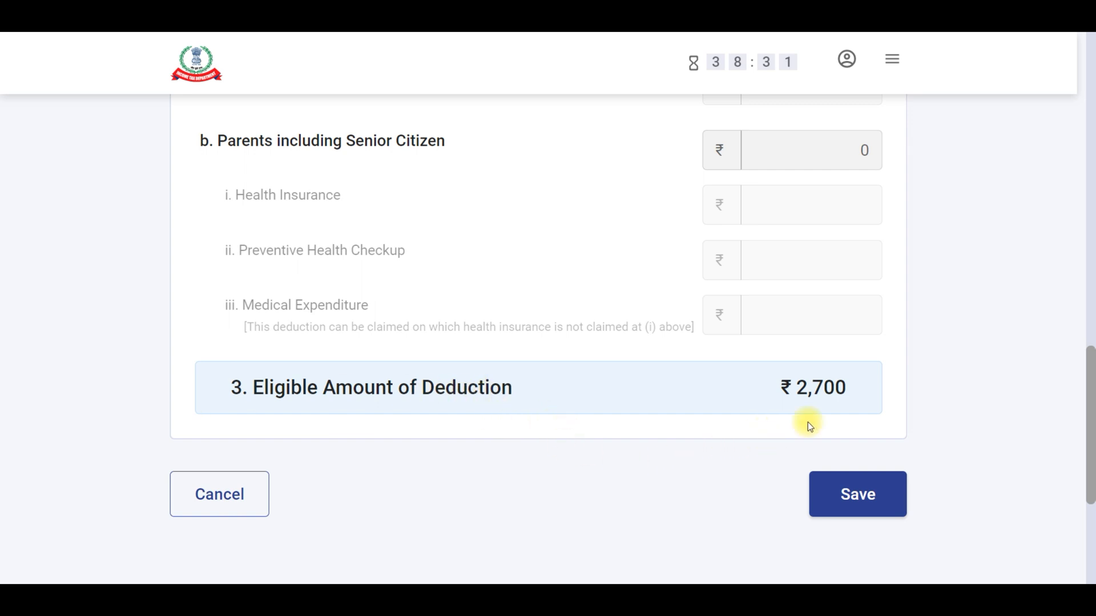
left_click(856, 494)
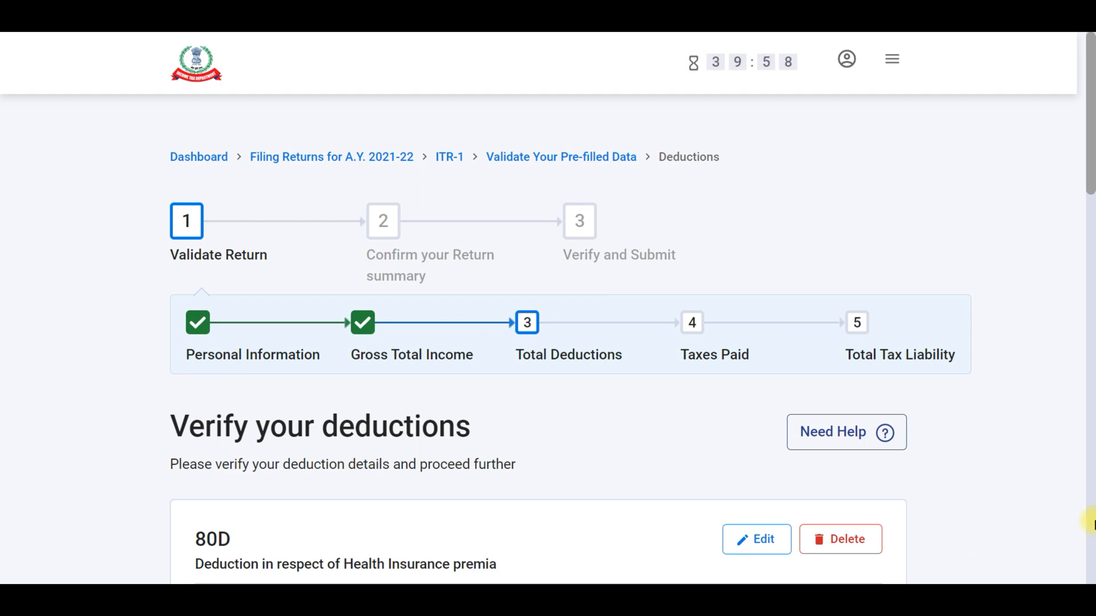
Begin adding an 80G donations deduction from the other claims cards
scroll(1090, 523, "down", 1)
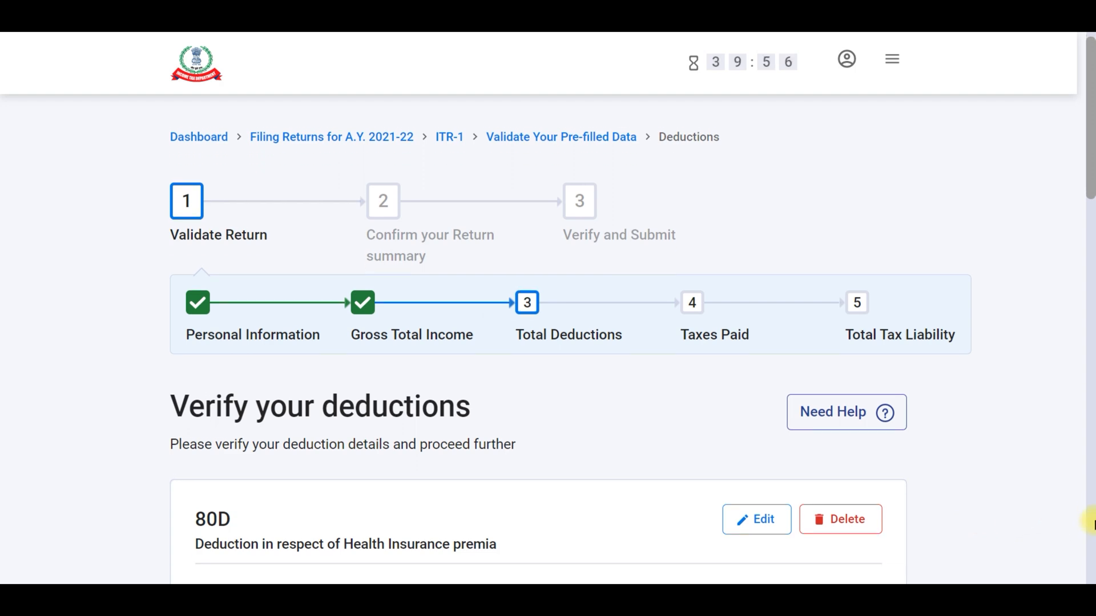
scroll(1091, 524, "down", 10)
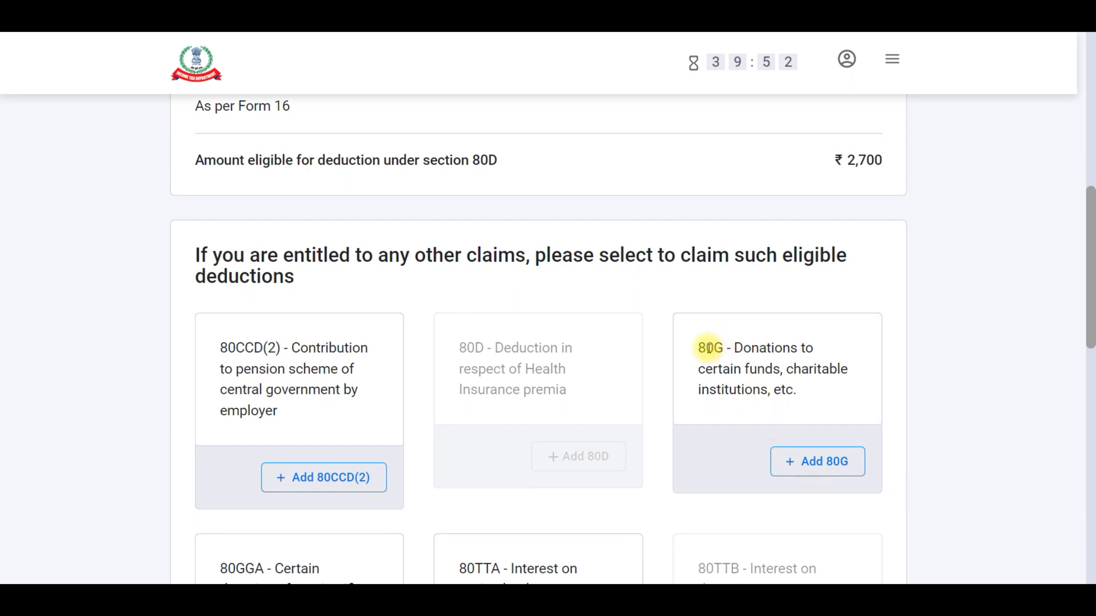
left_click(802, 461)
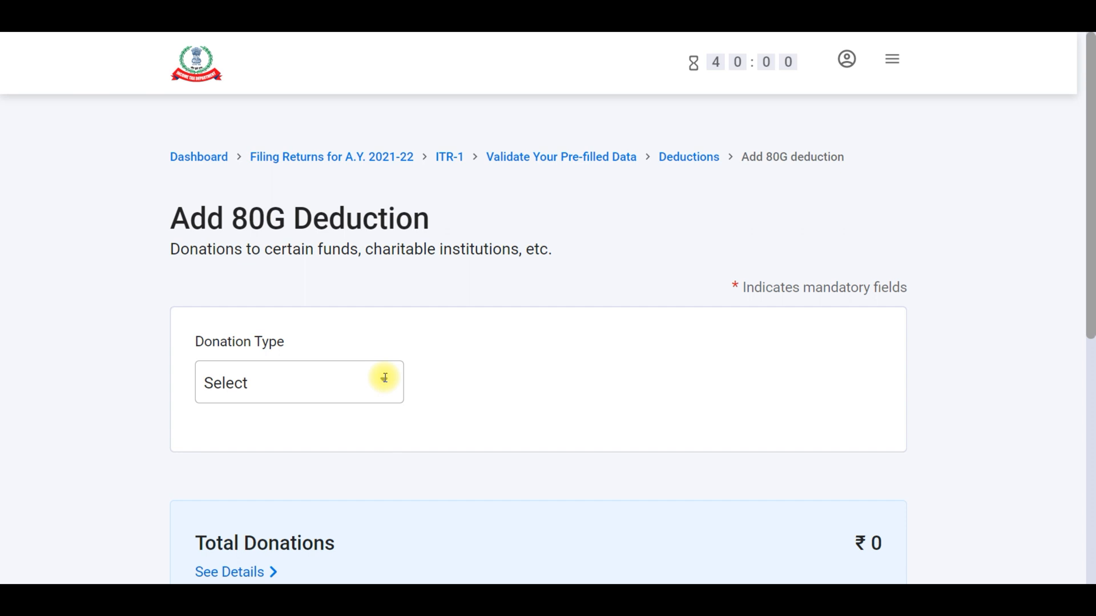
Choose donations entitled to 100% deduction without qualifying limit and fill in the donee's PAN
left_click(296, 392)
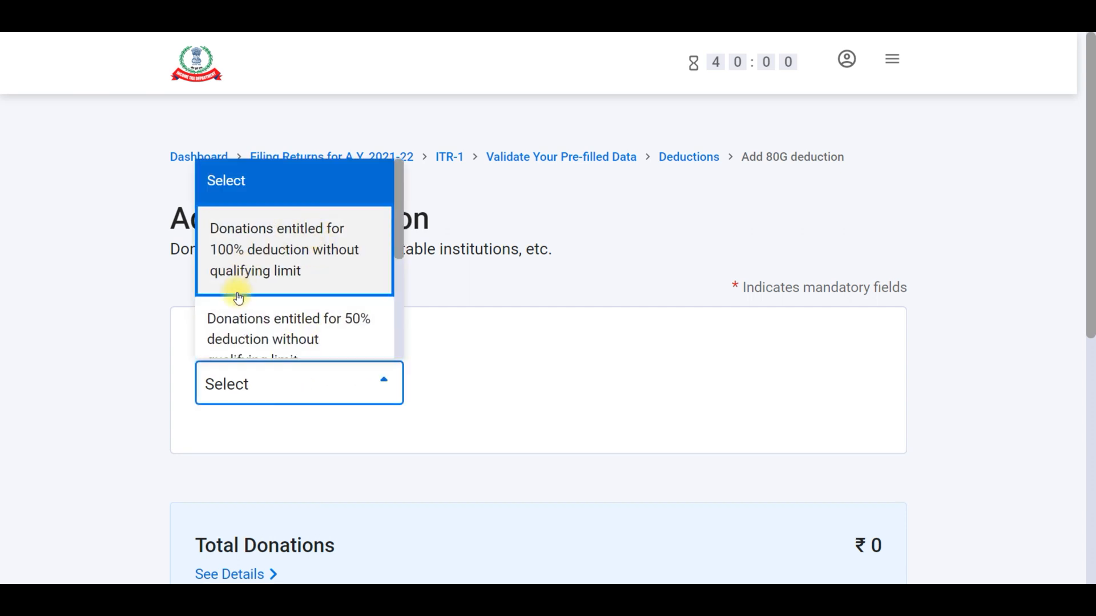
left_click(287, 250)
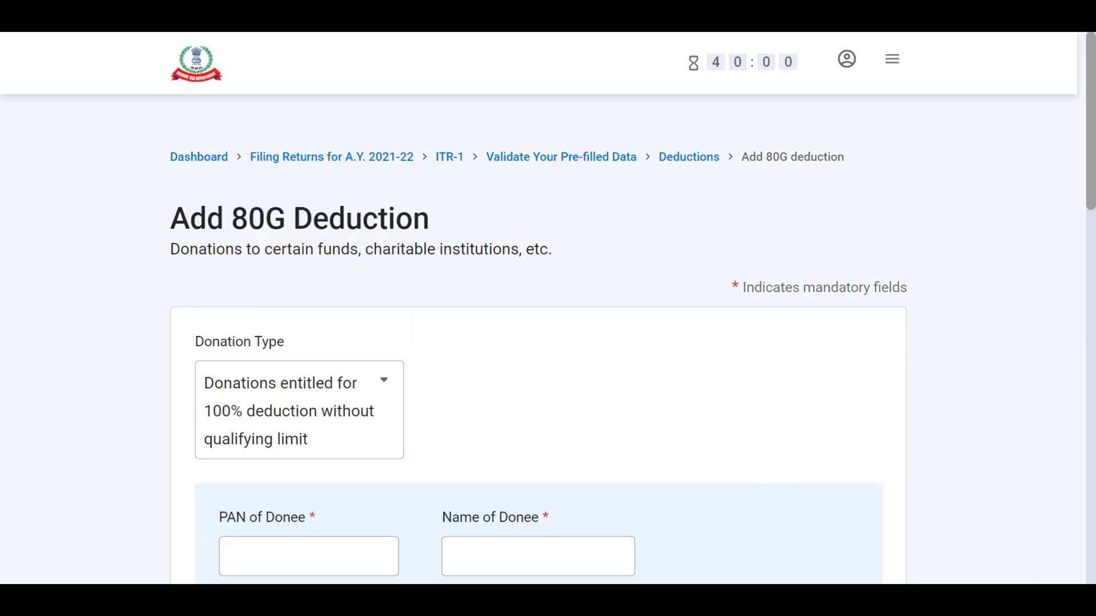
scroll(1054, 579, "down", 2)
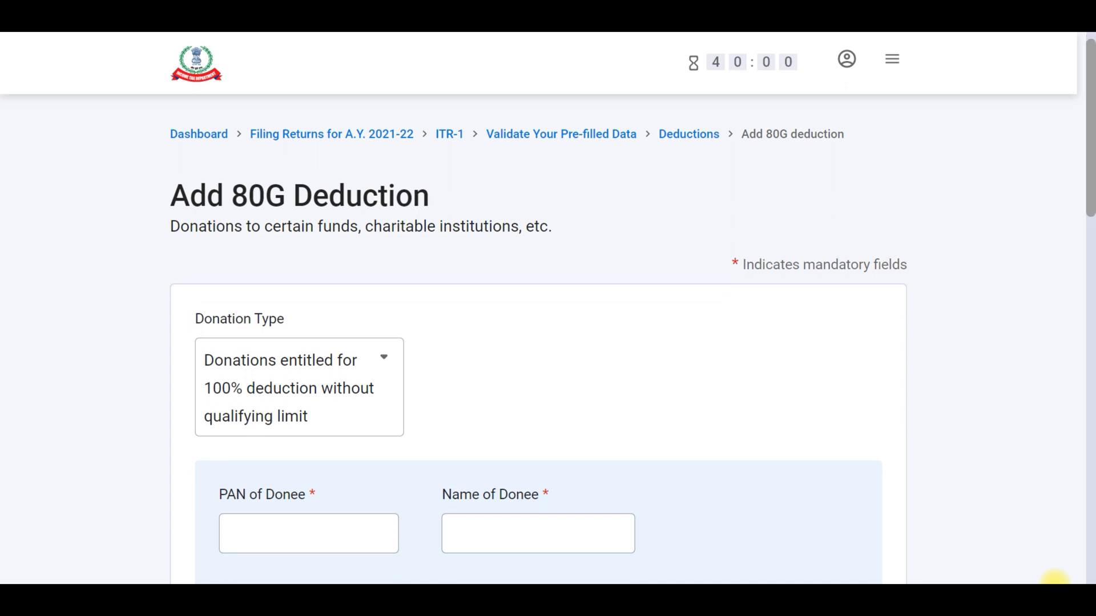
scroll(1055, 579, "down", 1)
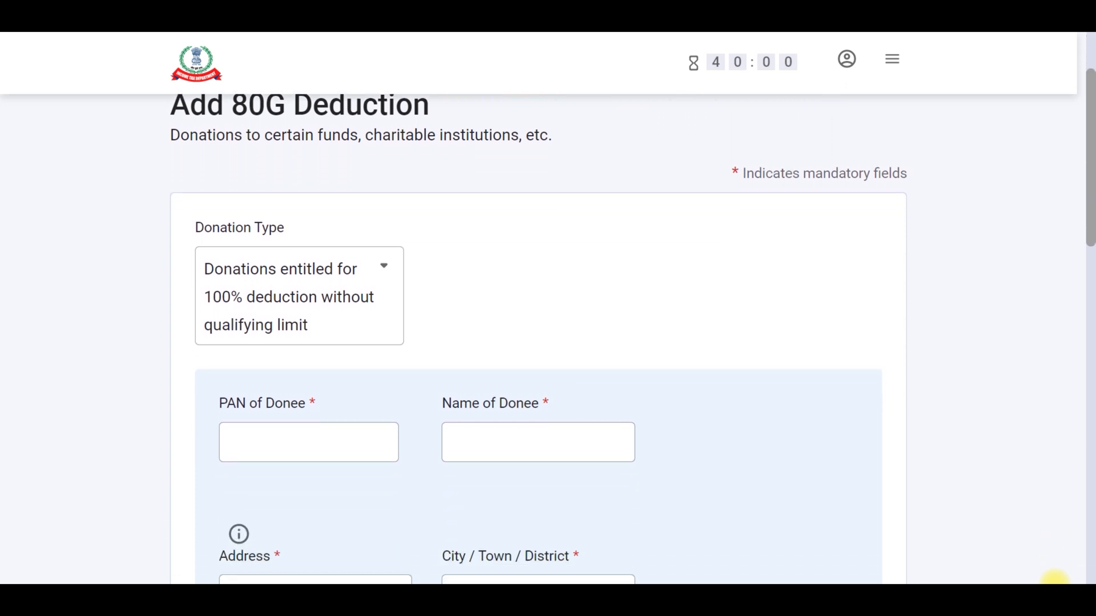
scroll(1055, 579, "down", 3)
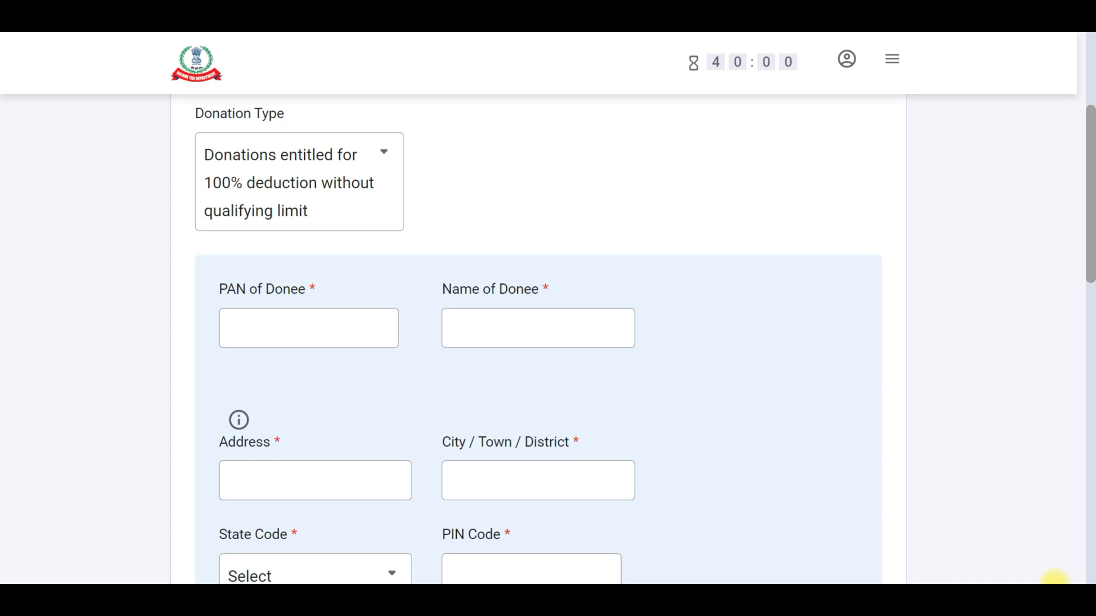
left_click(283, 326)
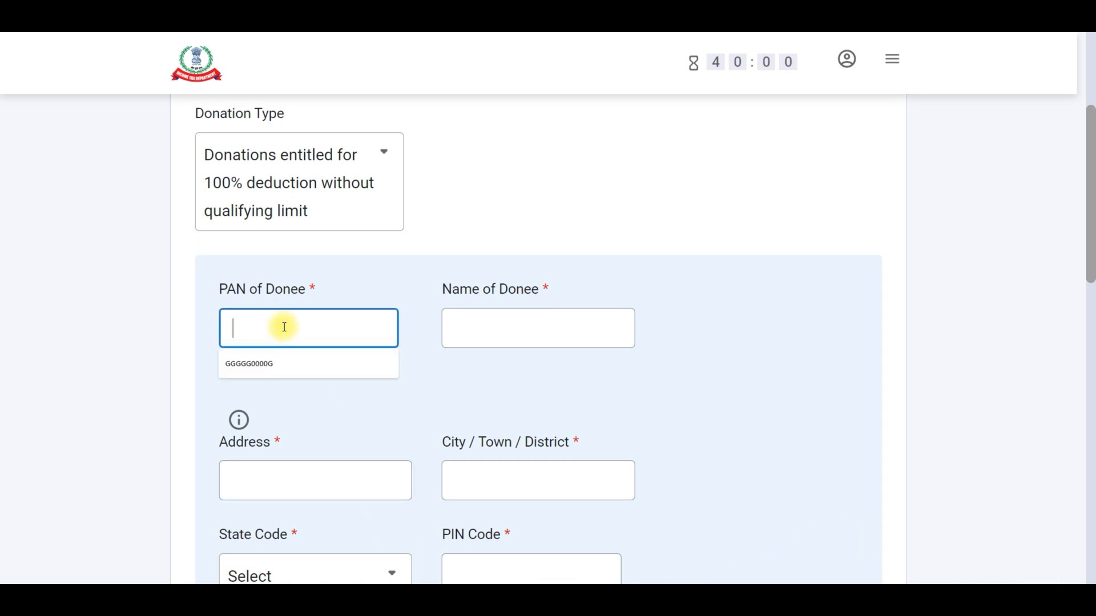
left_click(263, 362)
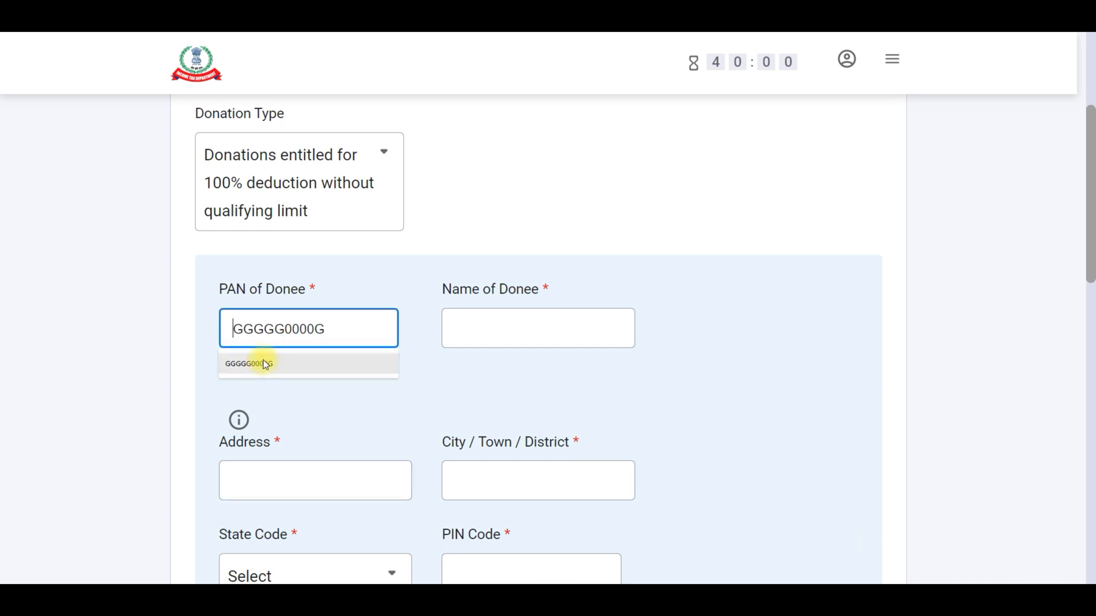
Fill in donee name GOVT OF AP, address GUNTUR and city AMARAVATHI
left_click(455, 323)
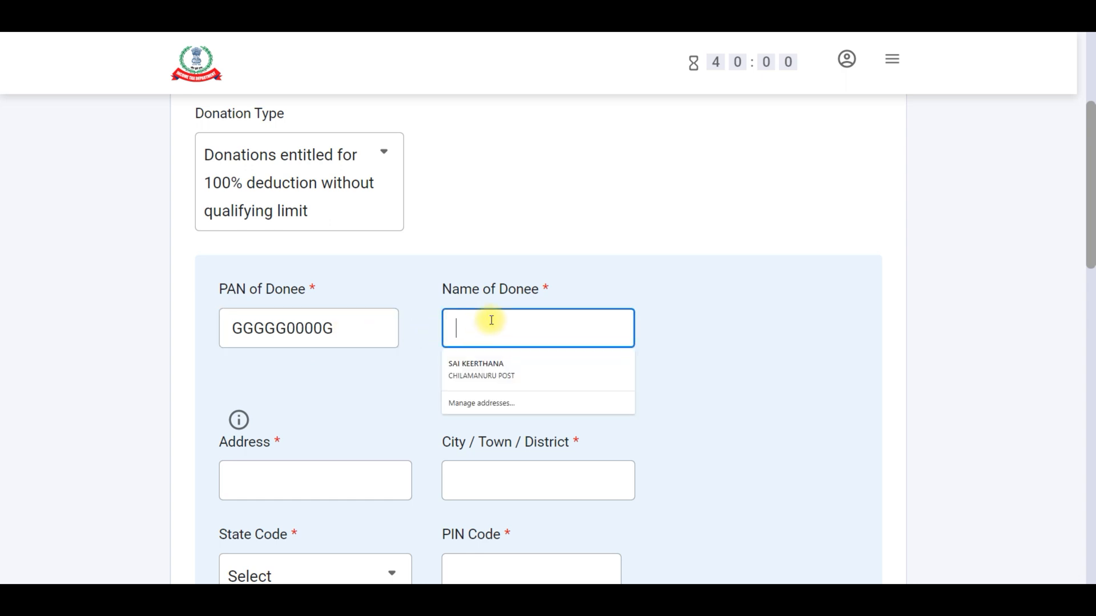
type("GOVT OF AP")
left_click(492, 364)
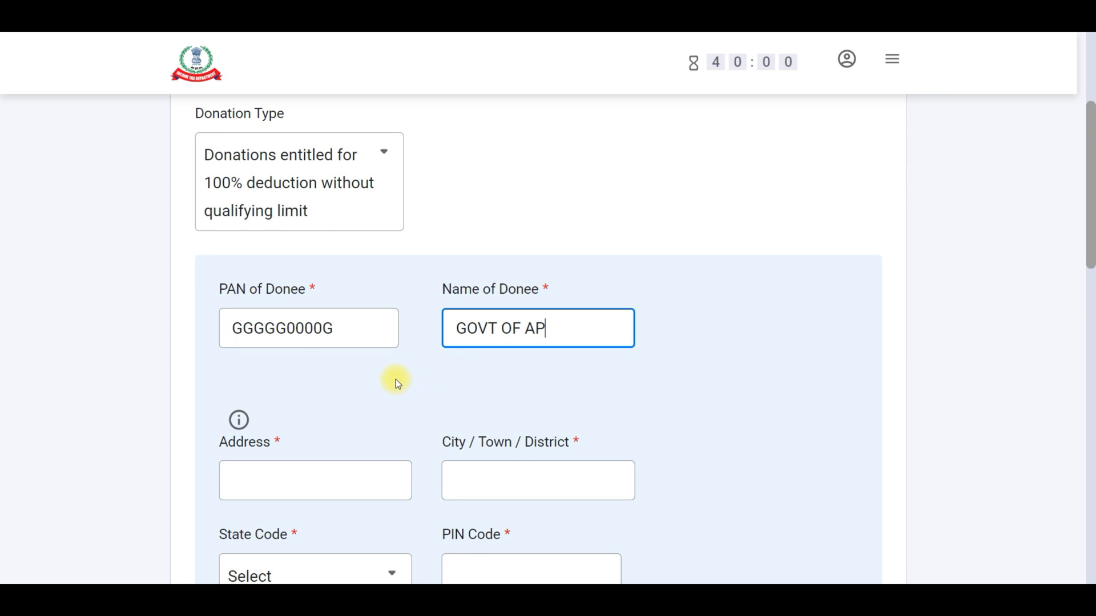
left_click(323, 486)
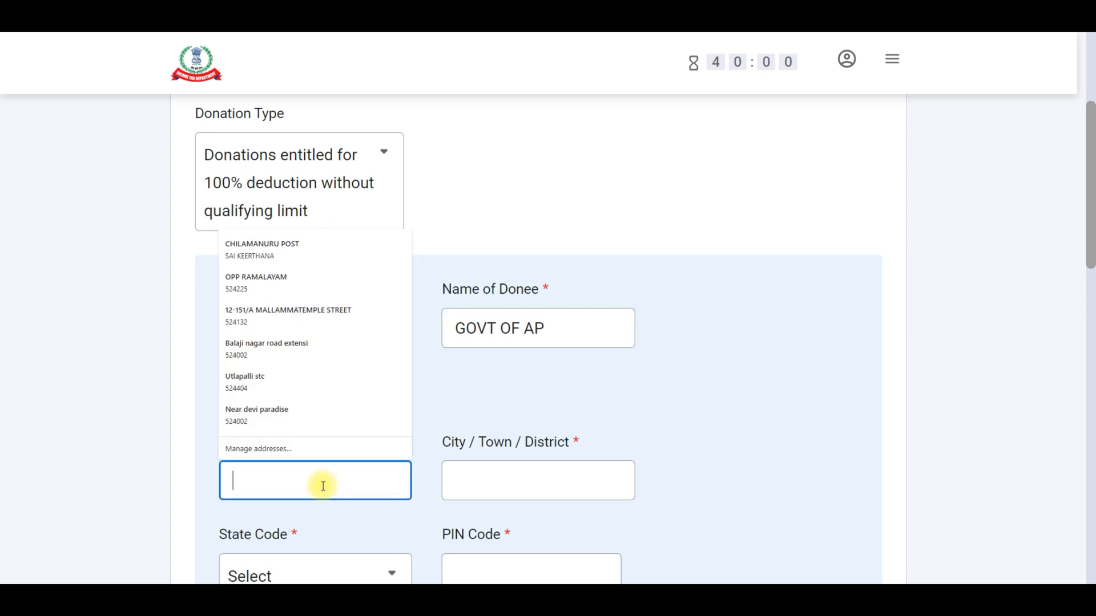
type("GUNTUR")
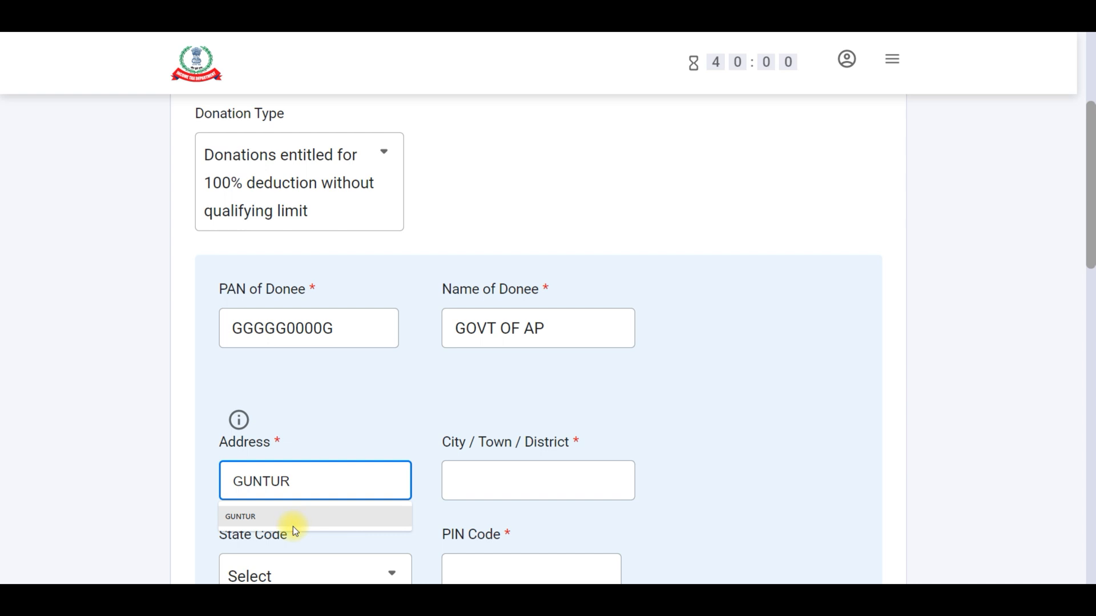
left_click(293, 524)
left_click(510, 469)
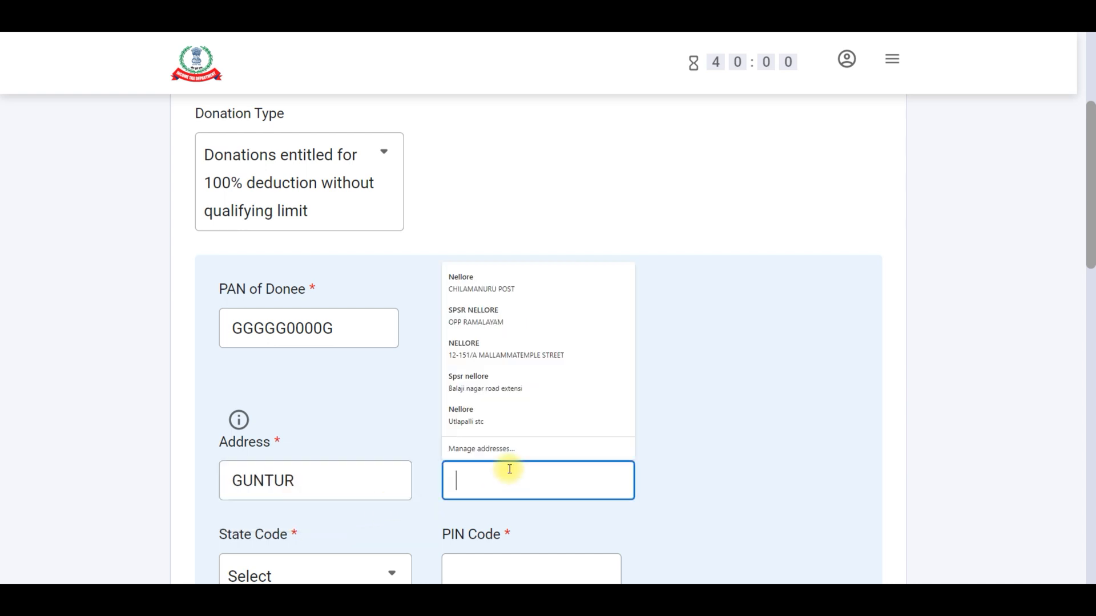
type("AMARAVATHI")
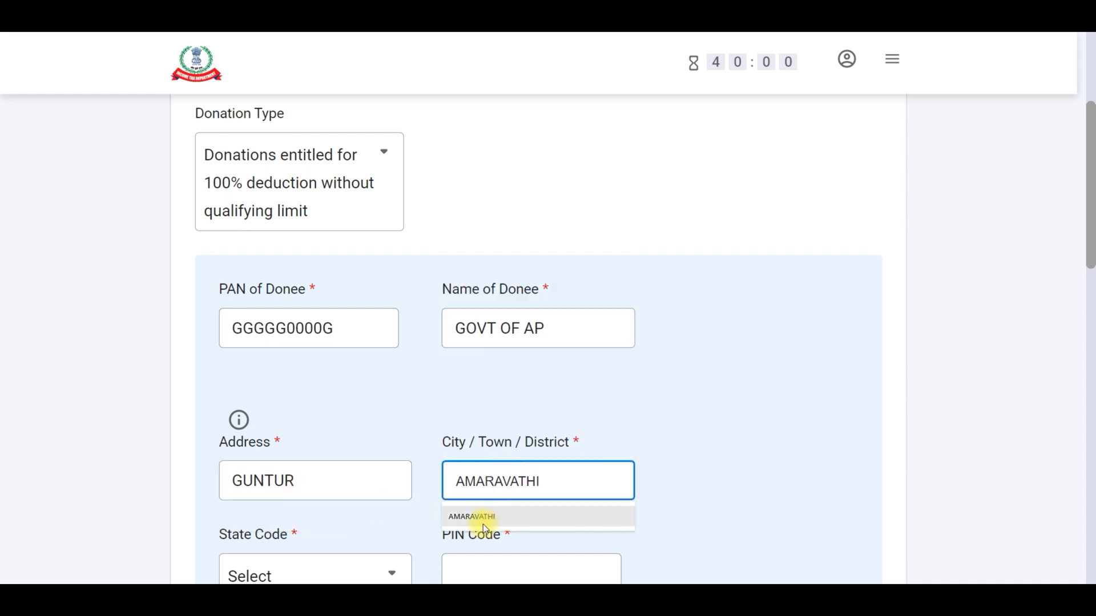
left_click(483, 527)
left_click(813, 498)
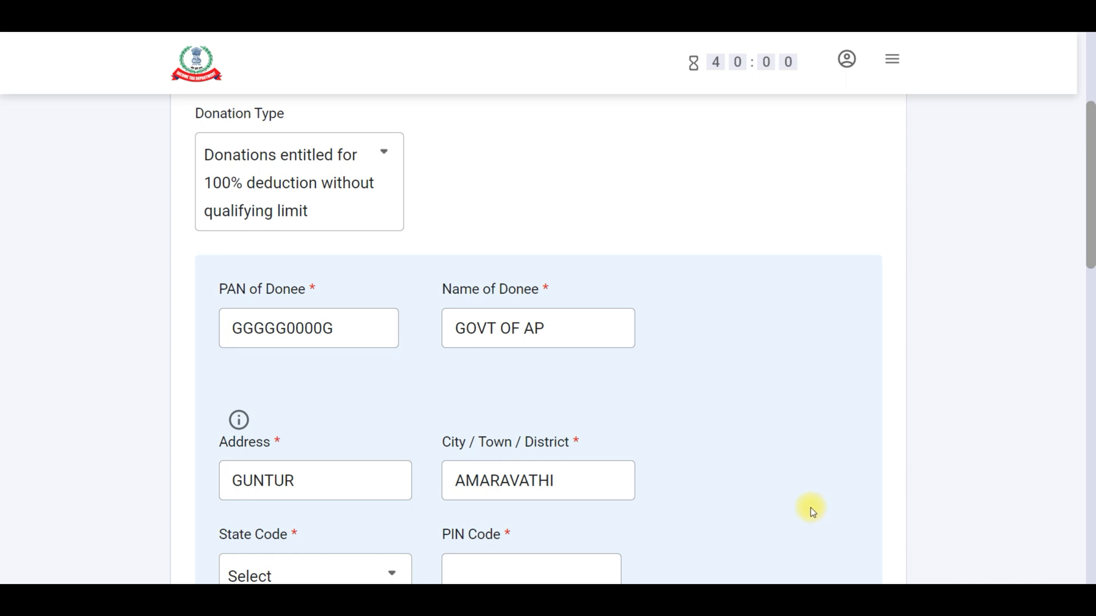
Set the donee's state to Andhra Pradesh and PIN code to 522020
scroll(810, 507, "down", 2)
left_click(456, 461)
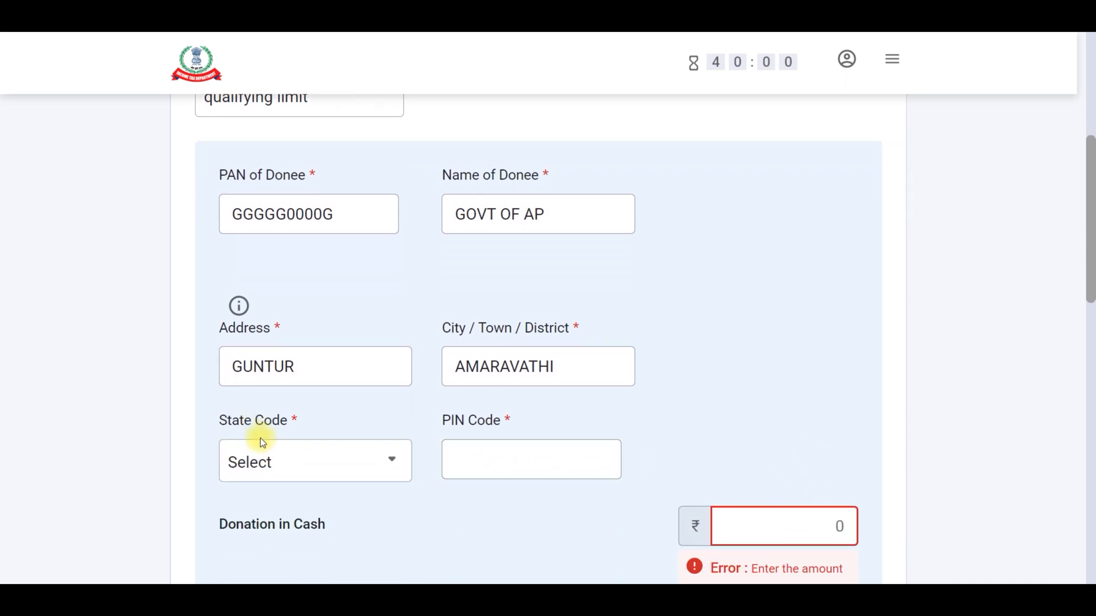
left_click(507, 460)
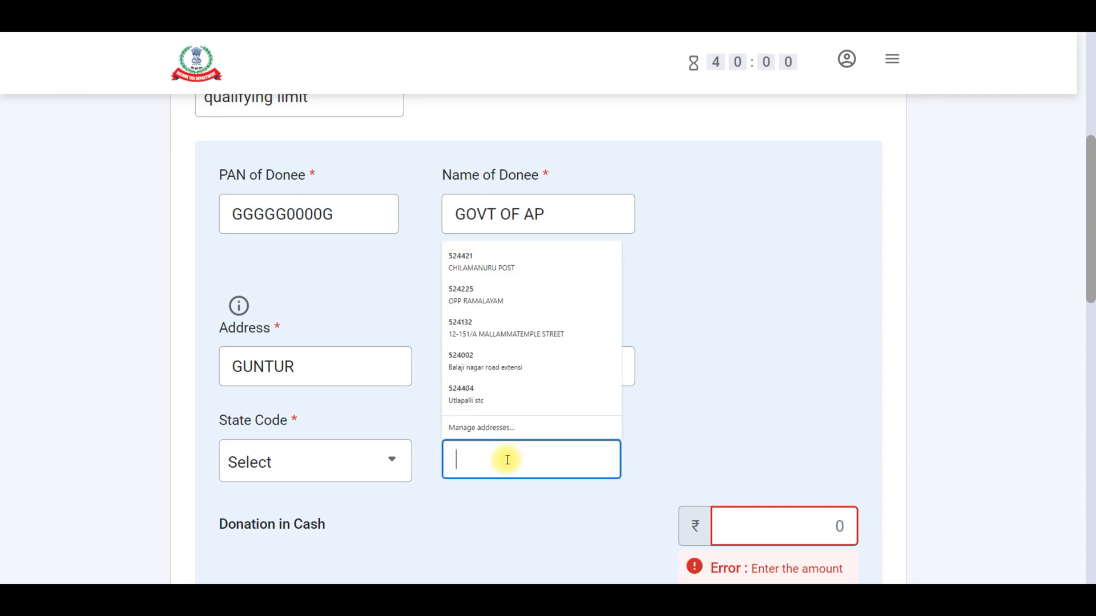
type("522")
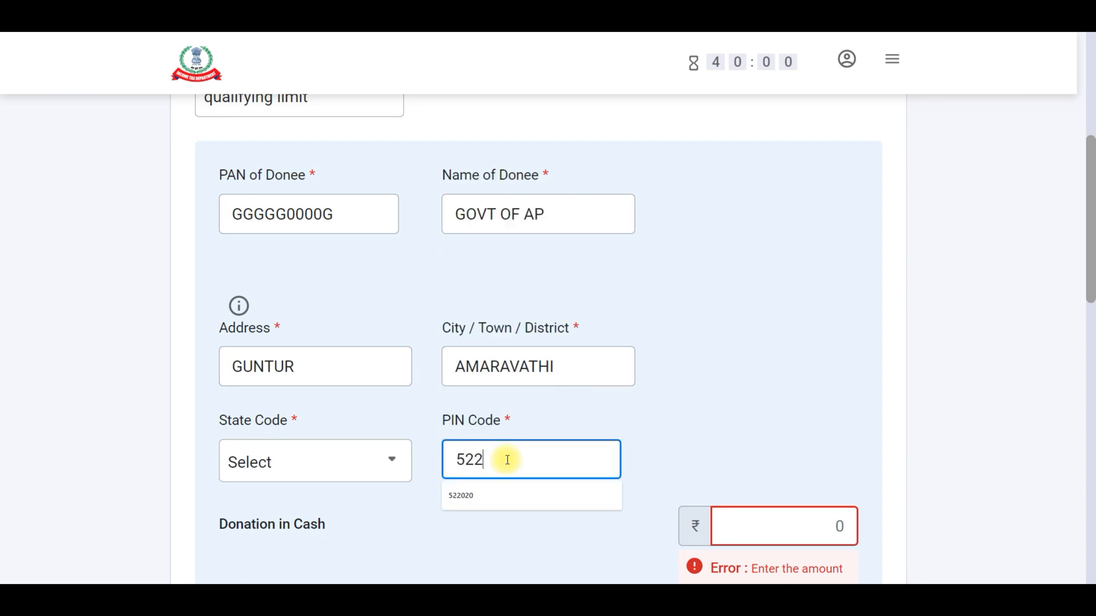
left_click(478, 496)
left_click(771, 448)
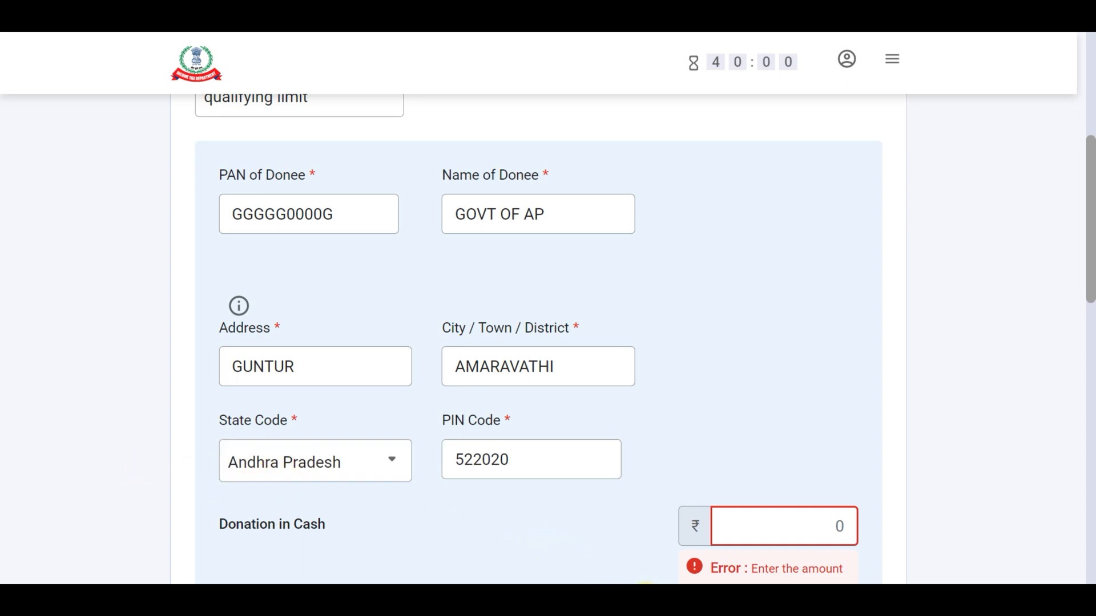
Enter ₹70 as the donation in other mode and save the donee entry
scroll(1092, 579, "down", 8)
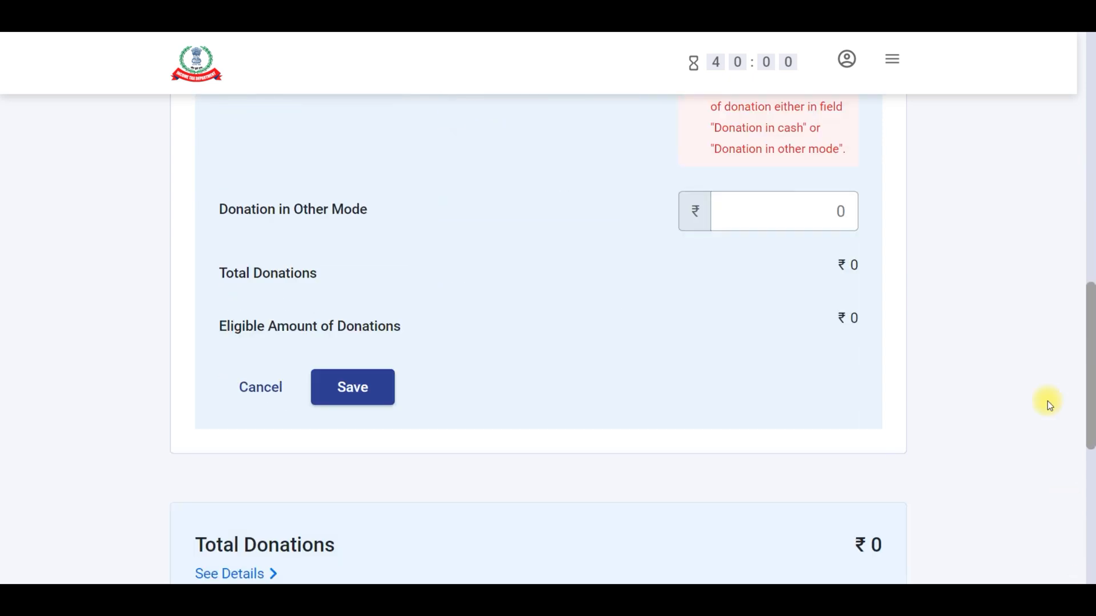
scroll(869, 333, "up", 4)
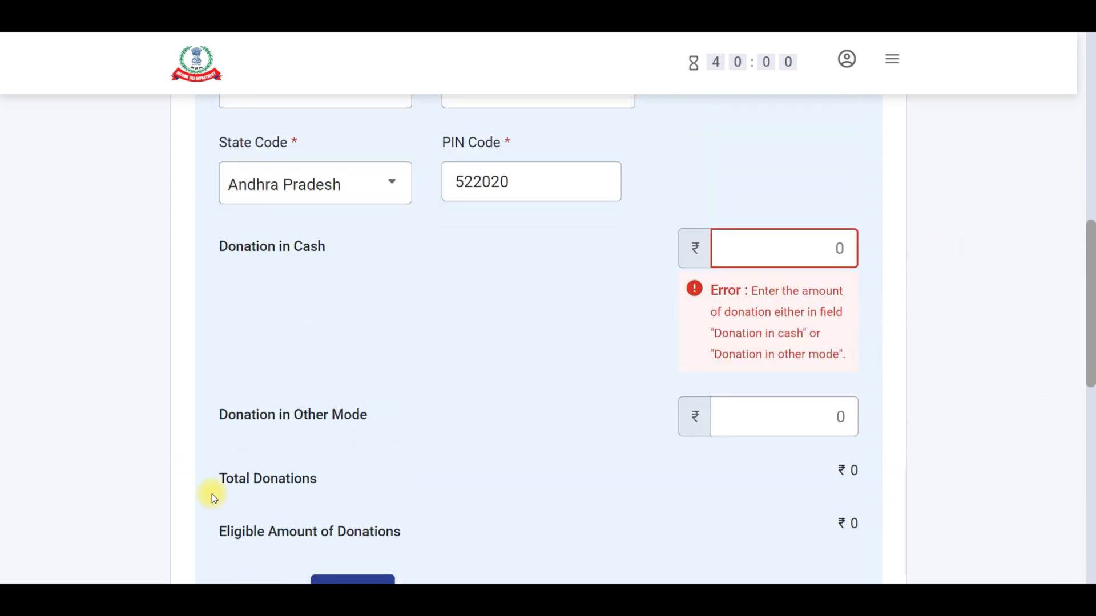
left_click(752, 425)
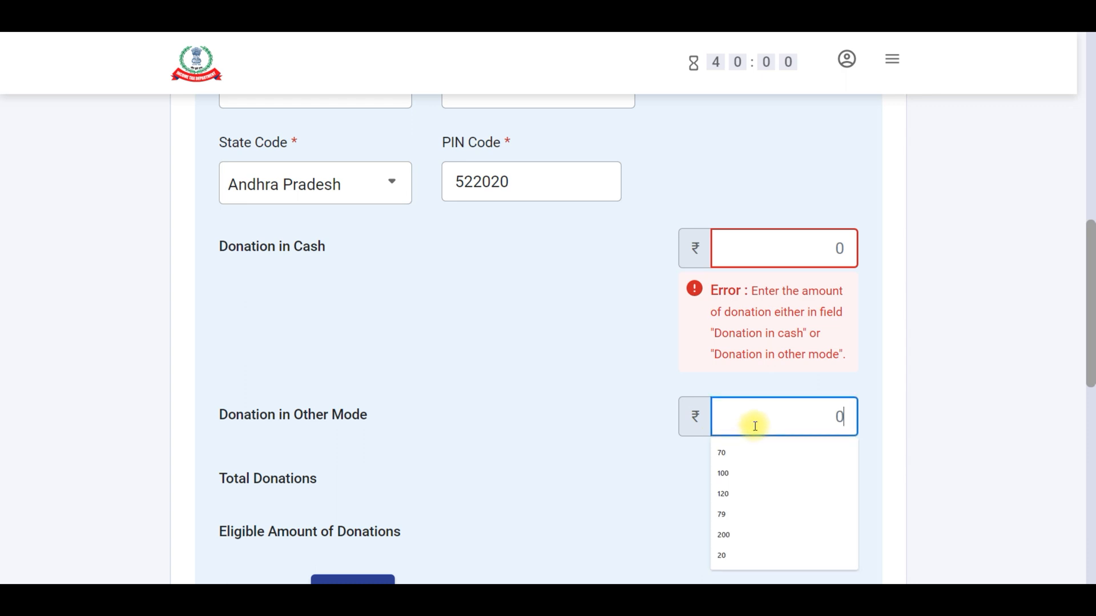
type("70")
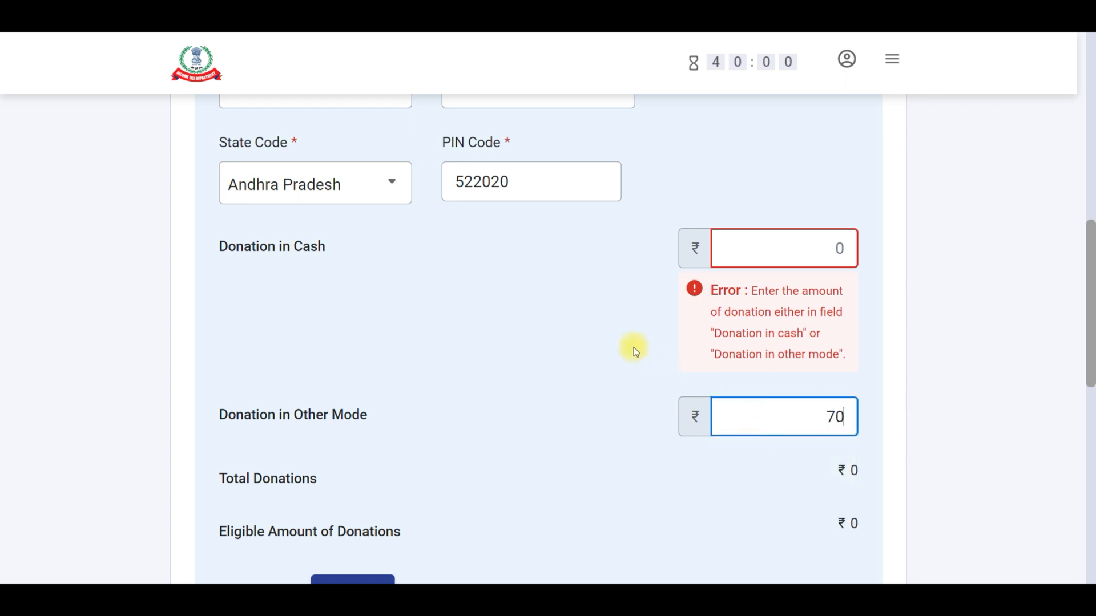
left_click(636, 336)
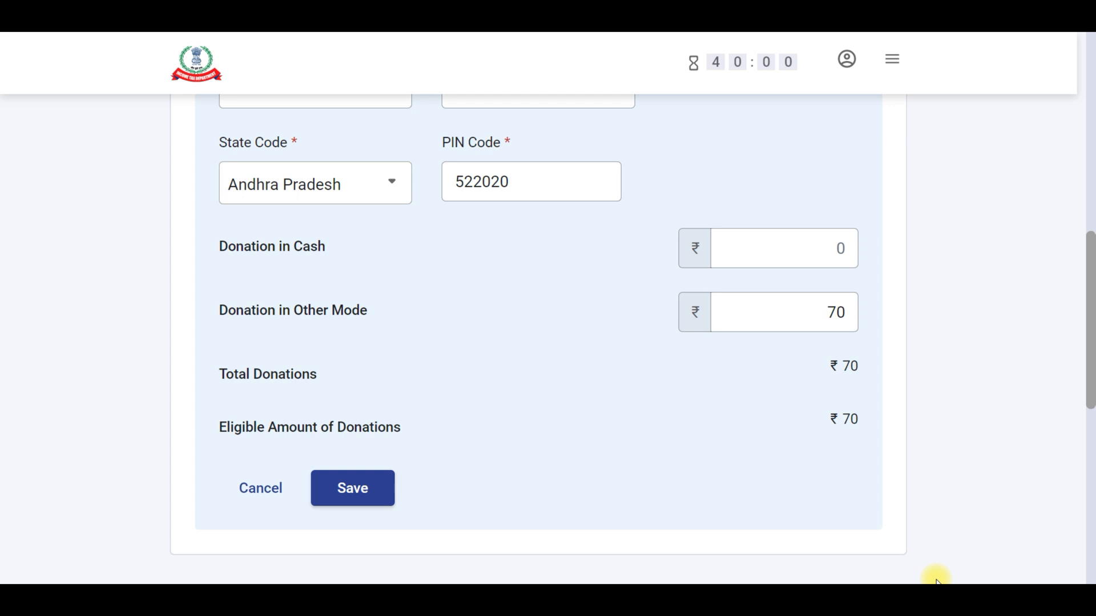
left_click(350, 488)
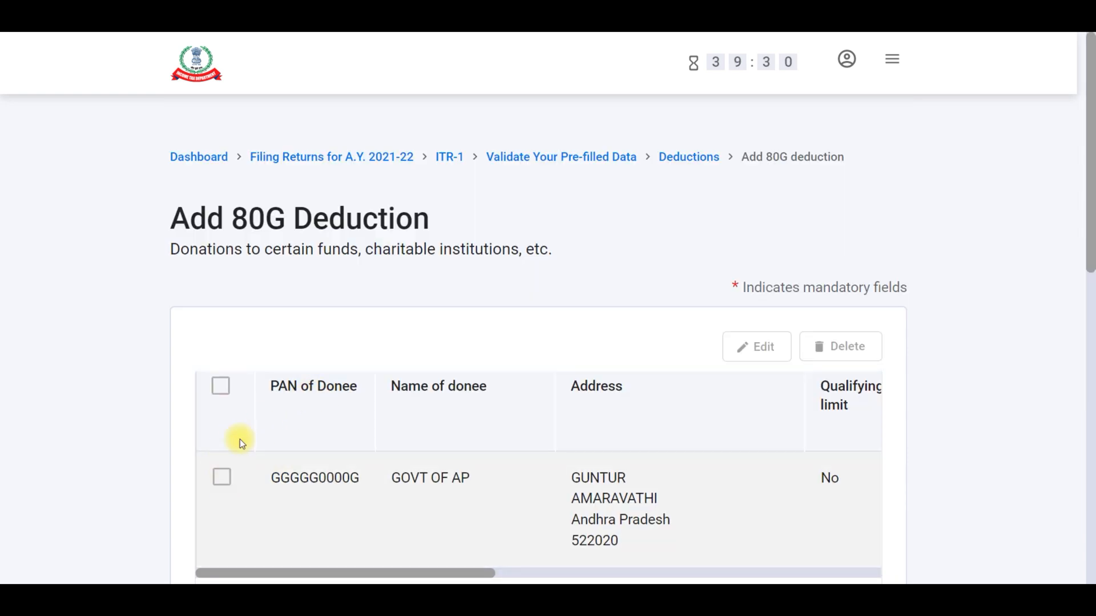
Tick the GOVT OF AP donation row and scroll down to Total Deductions
left_click(221, 477)
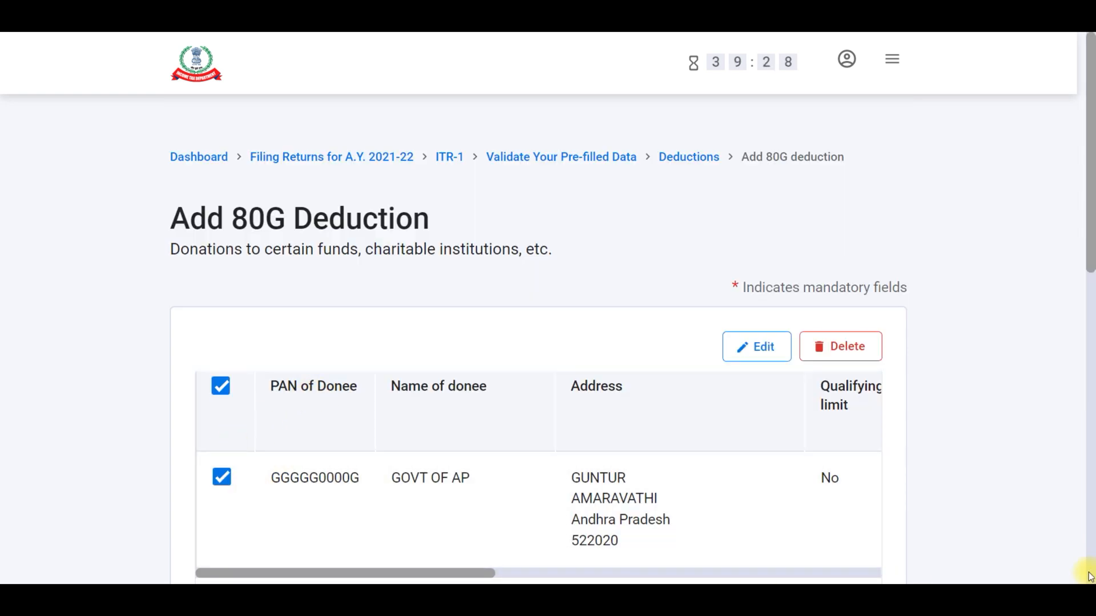
scroll(1090, 574, "down", 5)
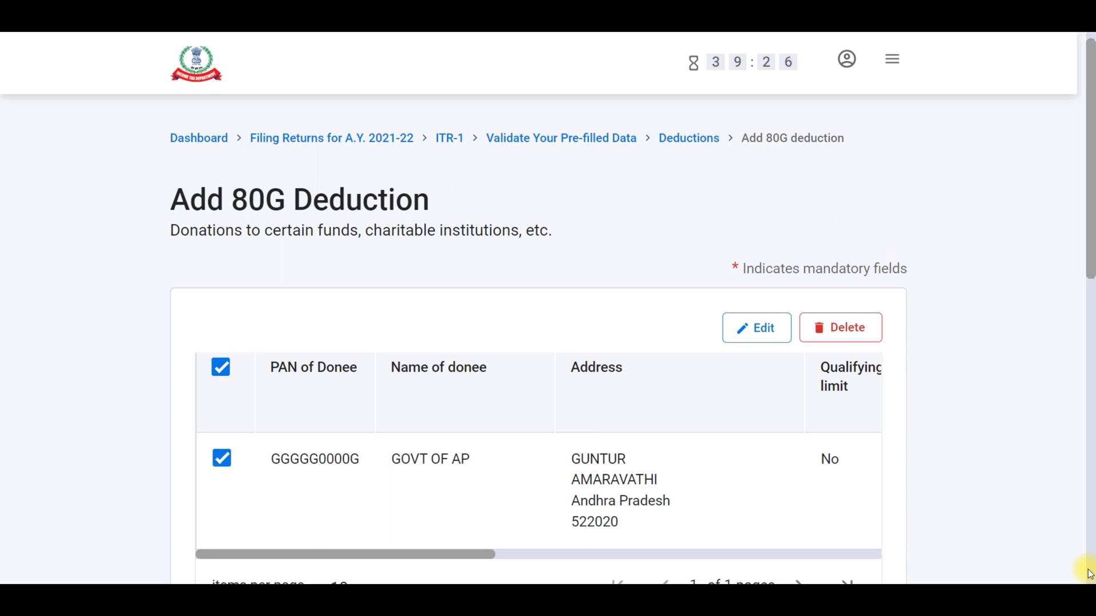
scroll(1090, 573, "down", 1)
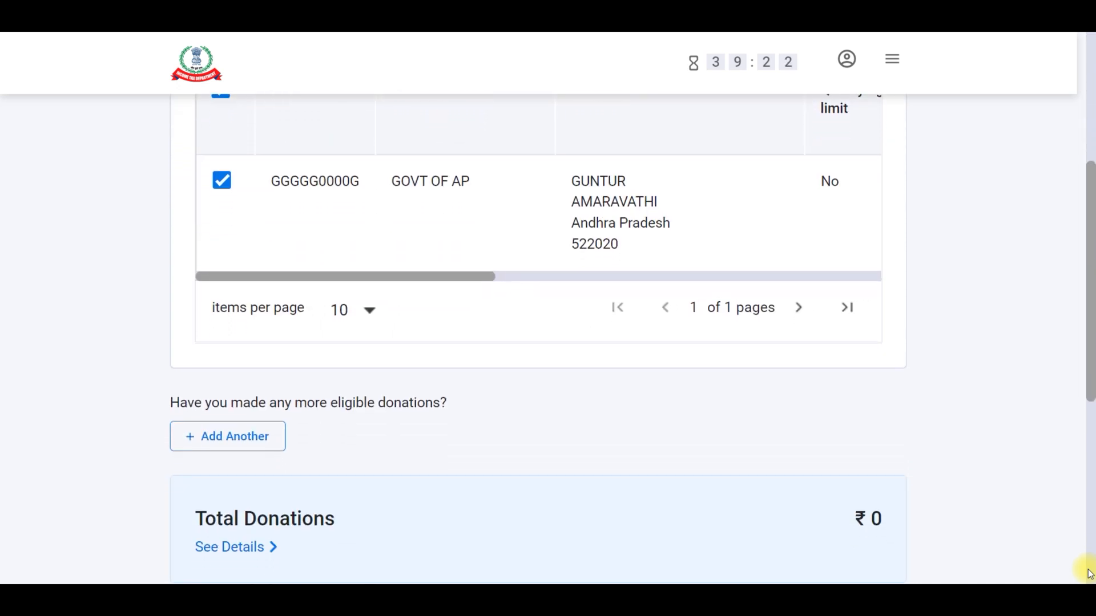
scroll(1090, 573, "down", 2)
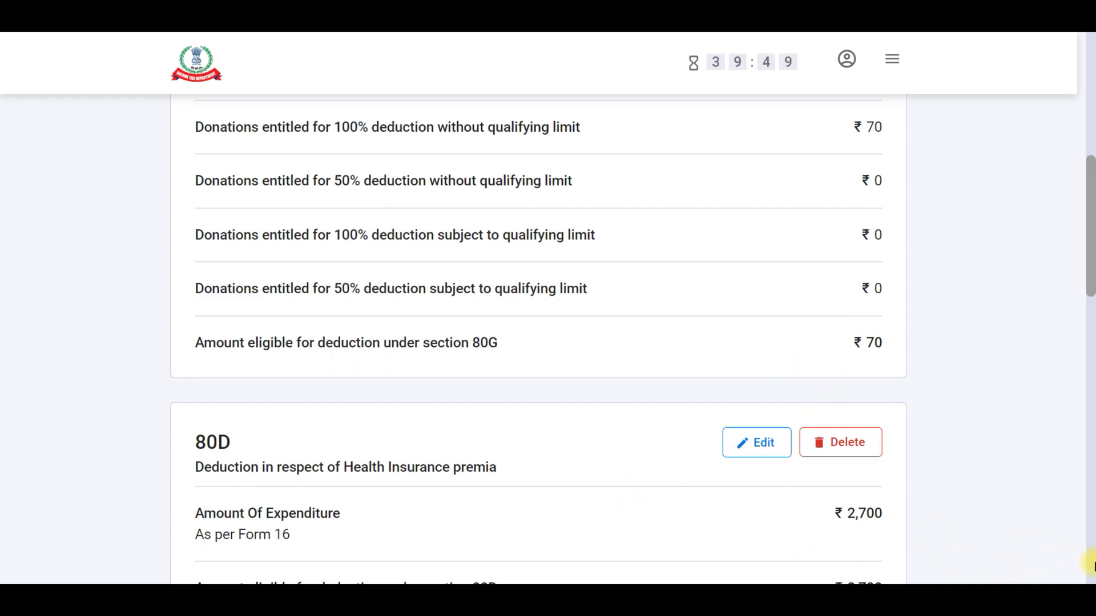
scroll(1073, 563, "down", 8)
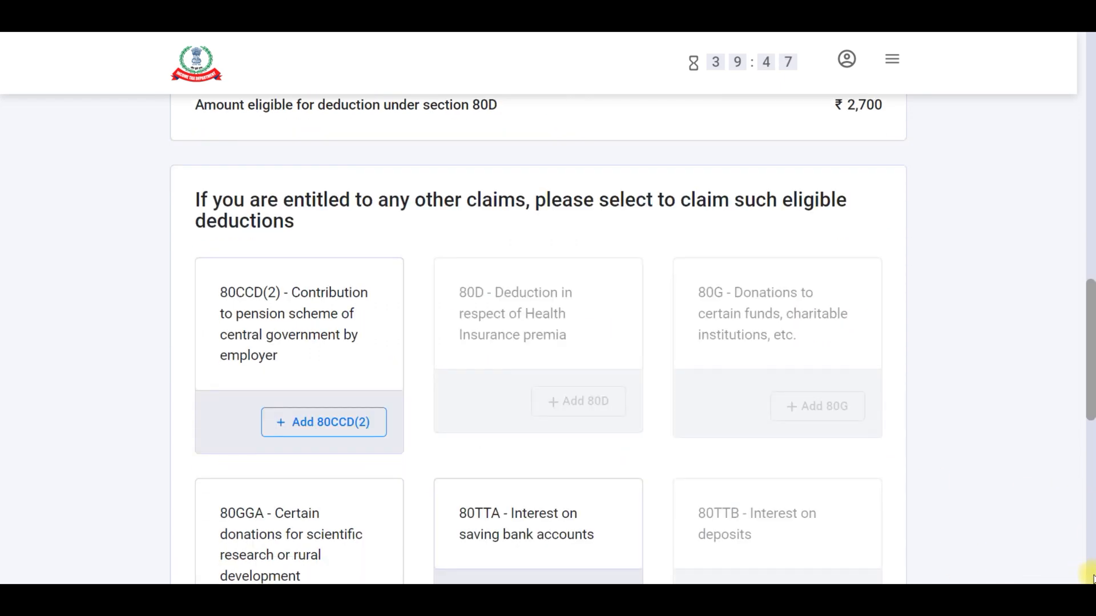
scroll(1084, 579, "down", 8)
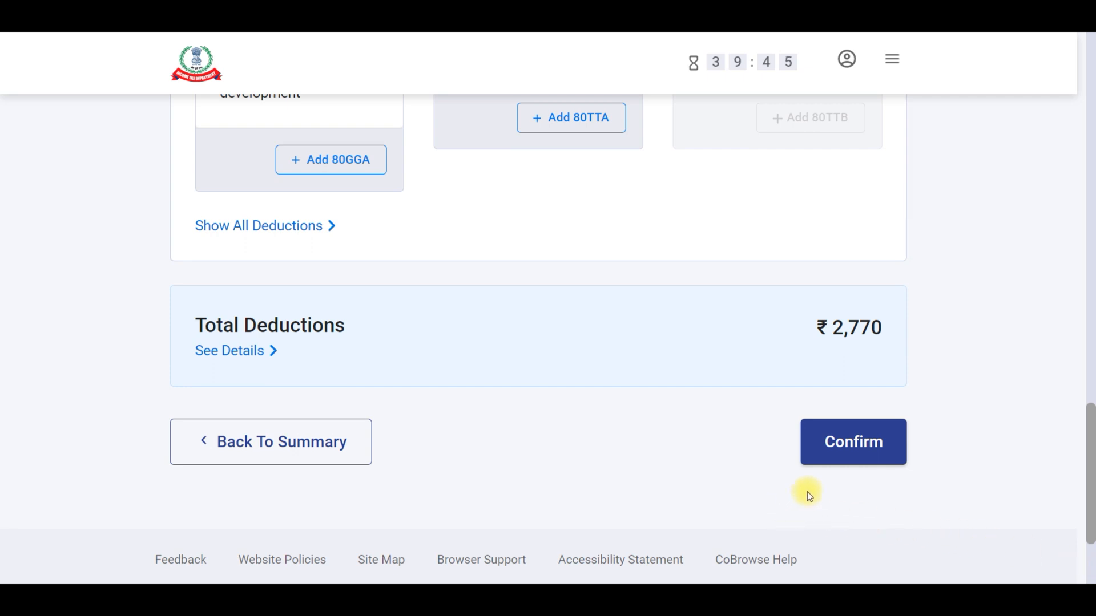
Confirm the ₹2,770 deductions and open the Tax Paid section from Validate Return
left_click(842, 445)
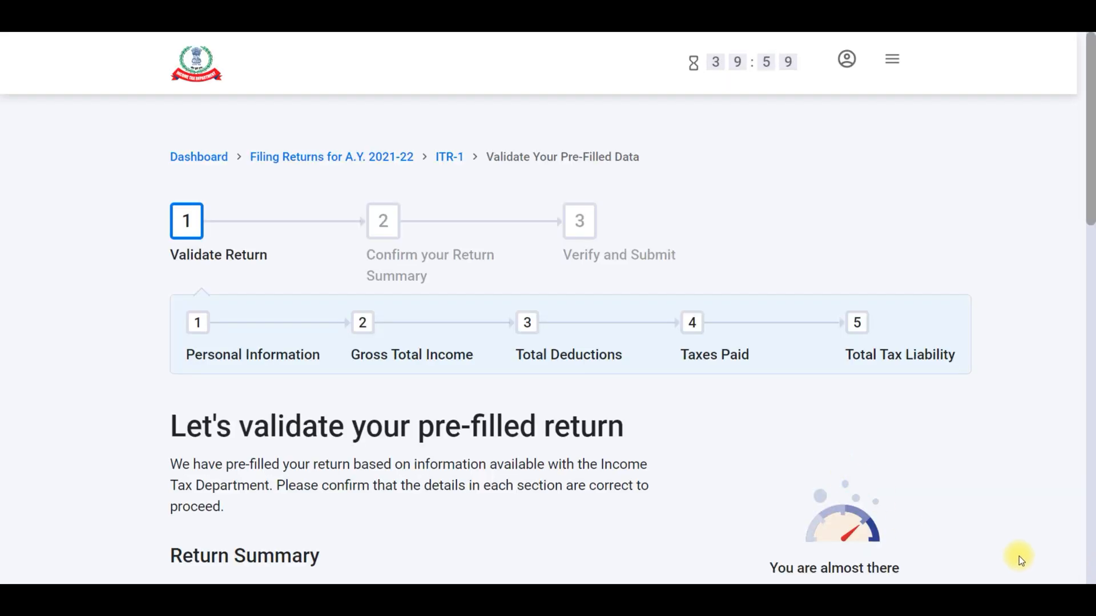
left_click(1091, 563)
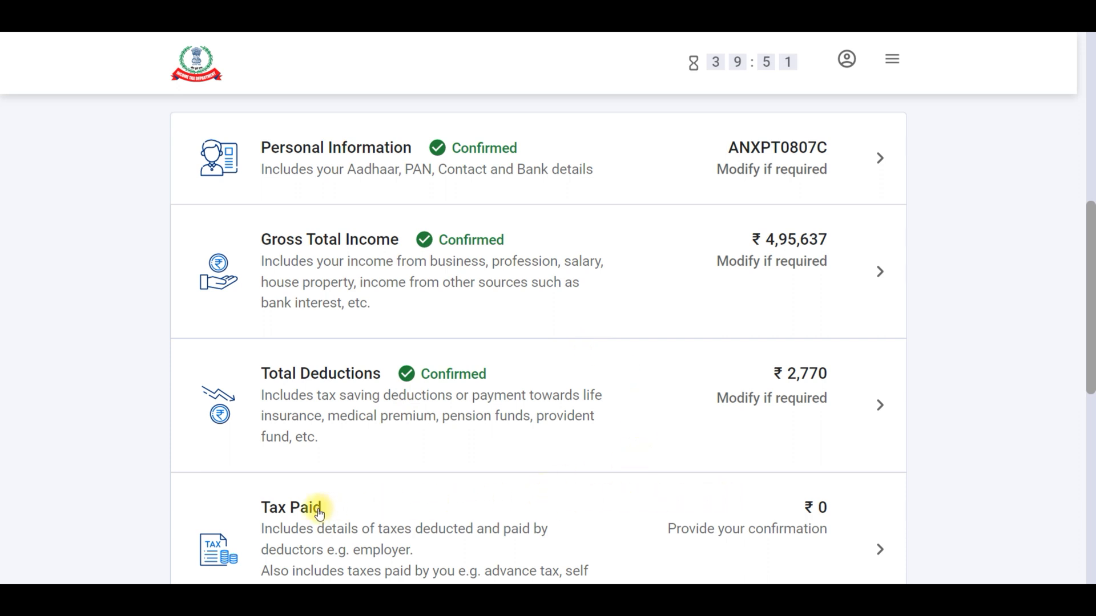
left_click(299, 516)
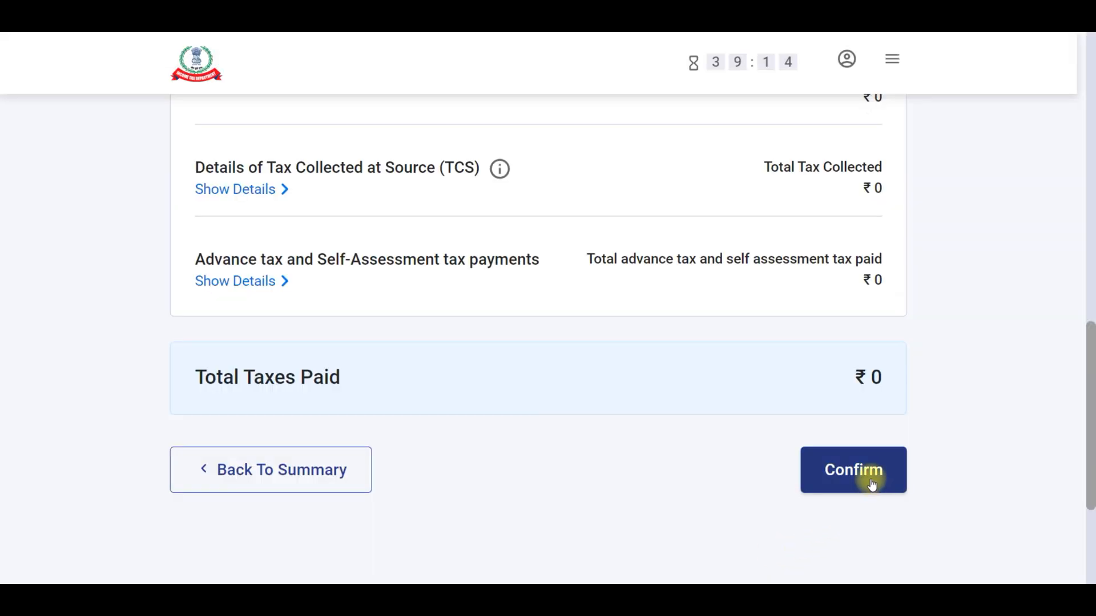
Confirm Tax Paid at ₹0 after checking the salary statement shows No Tax
left_click(872, 484)
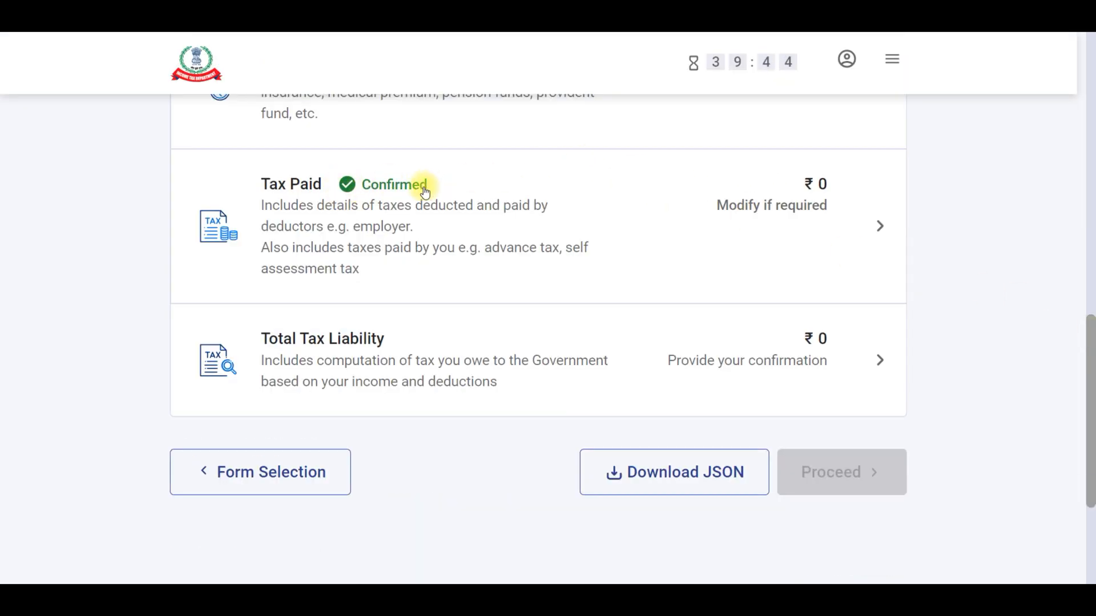
Open Total Tax Liability and scroll through its Computation of Income and Tax
left_click(315, 343)
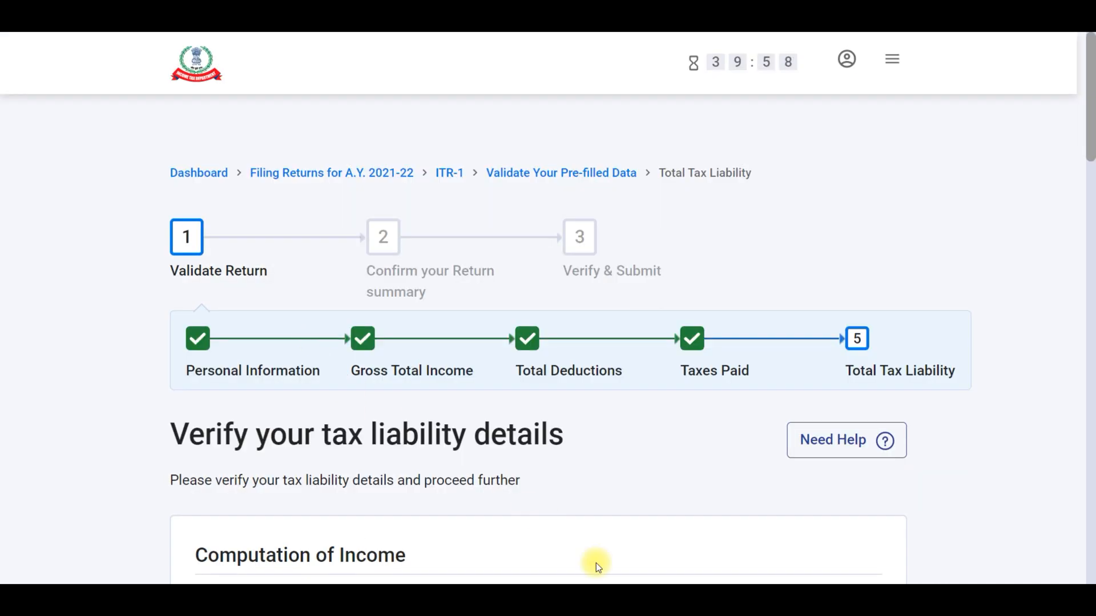
scroll(548, 343, "down", 4)
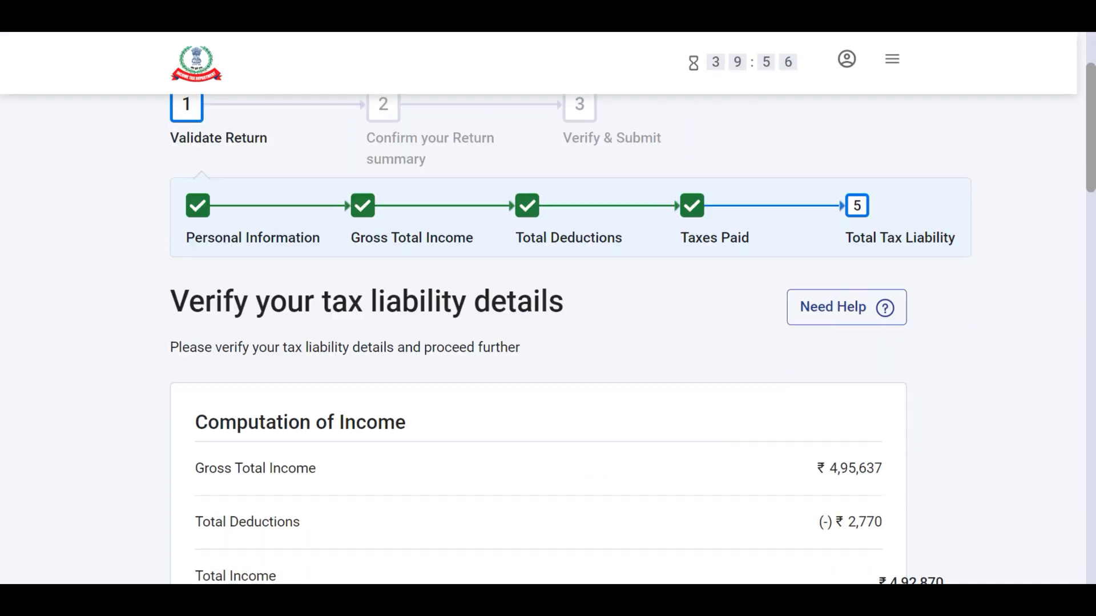
scroll(548, 342, "down", 2)
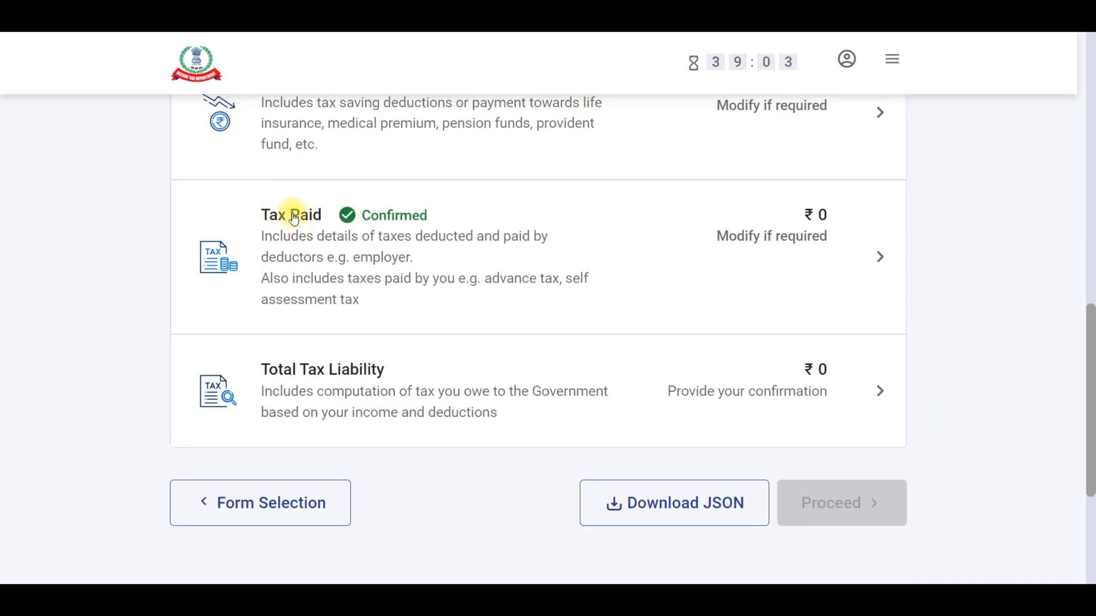
Open Tax Paid details and verify TDS, TCS, advance tax and Total Taxes Paid are all ₹0
left_click(294, 219)
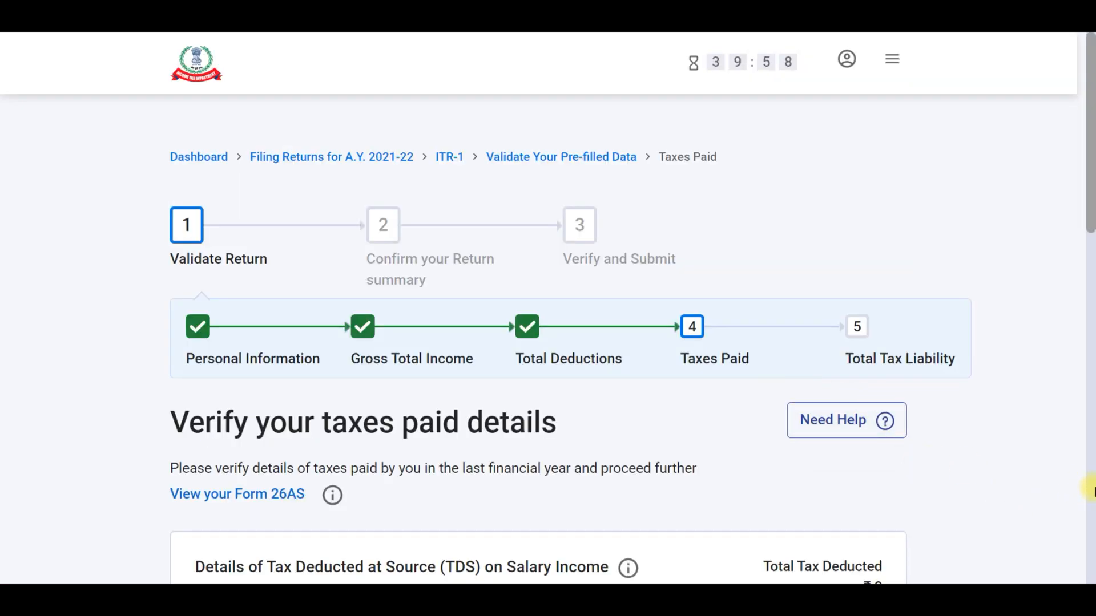
left_click(1090, 490)
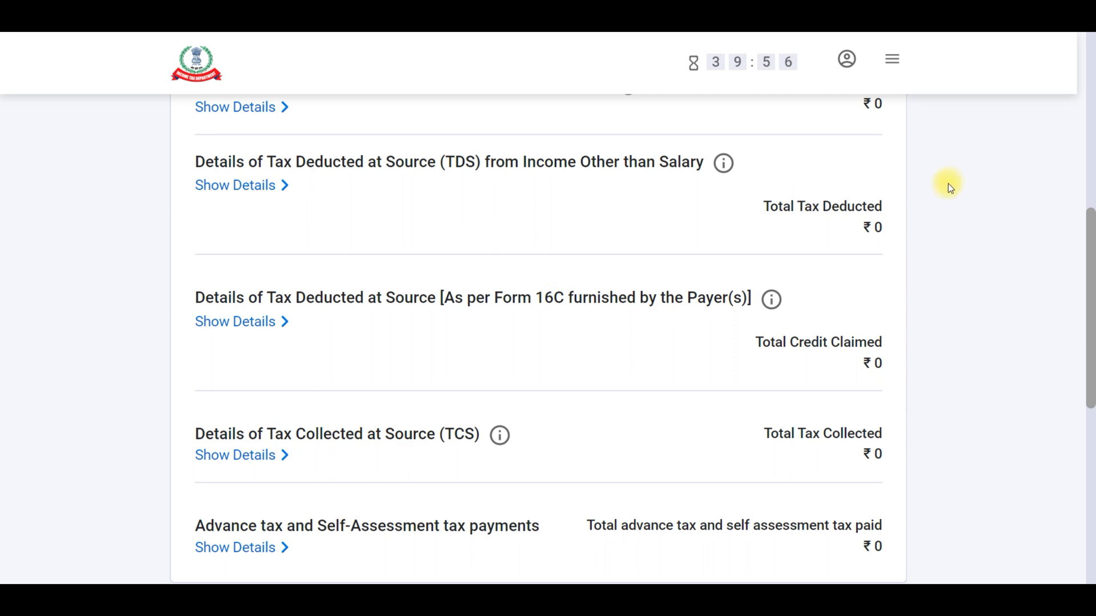
scroll(946, 184, "up", 2)
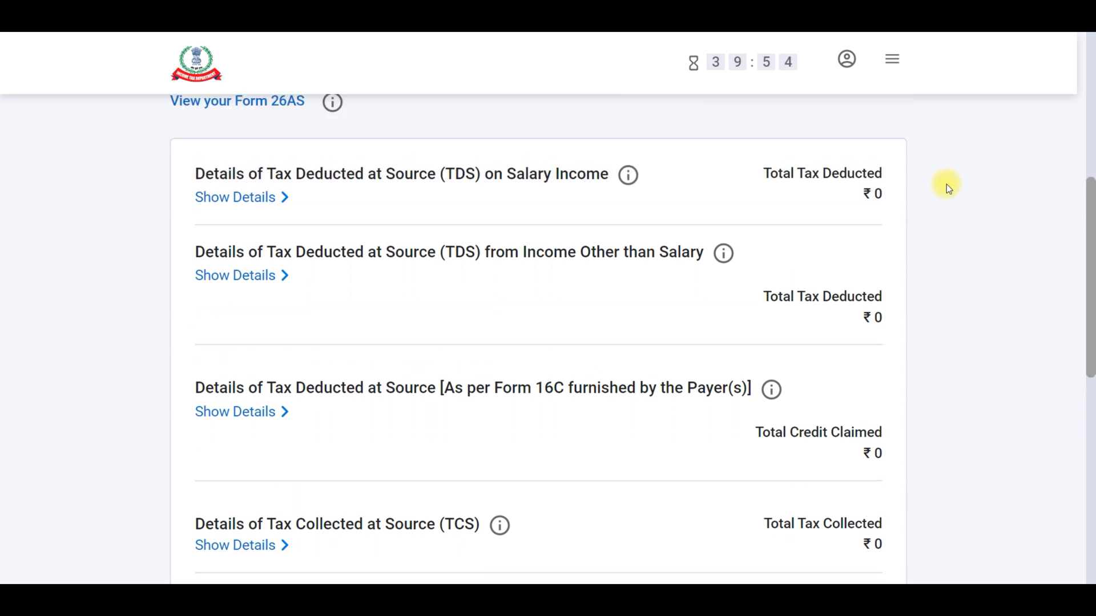
scroll(946, 184, "up", 2)
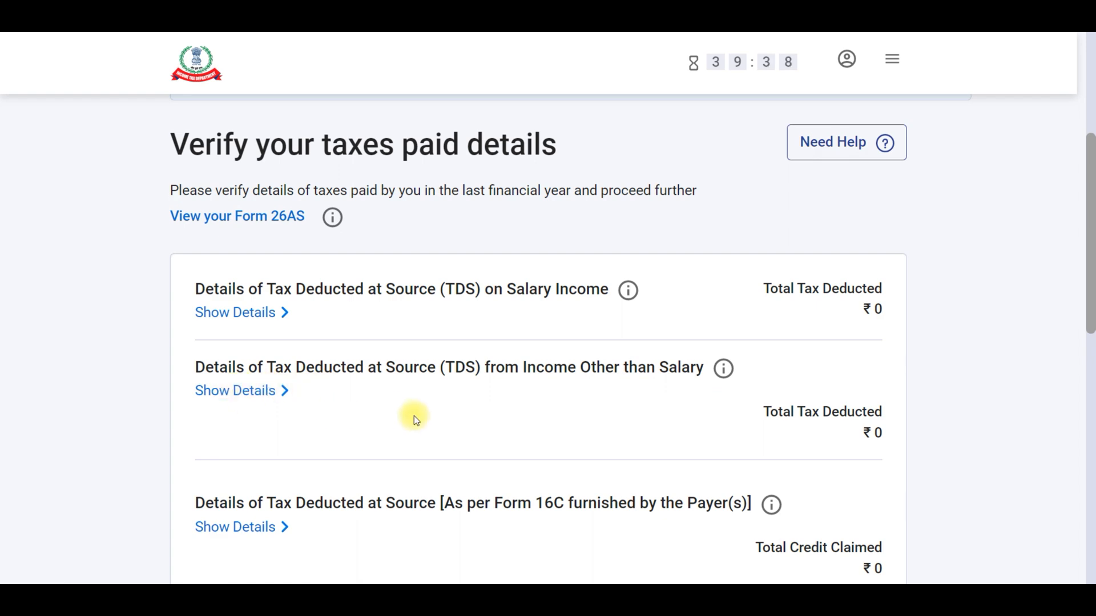
scroll(413, 416, "down", 5)
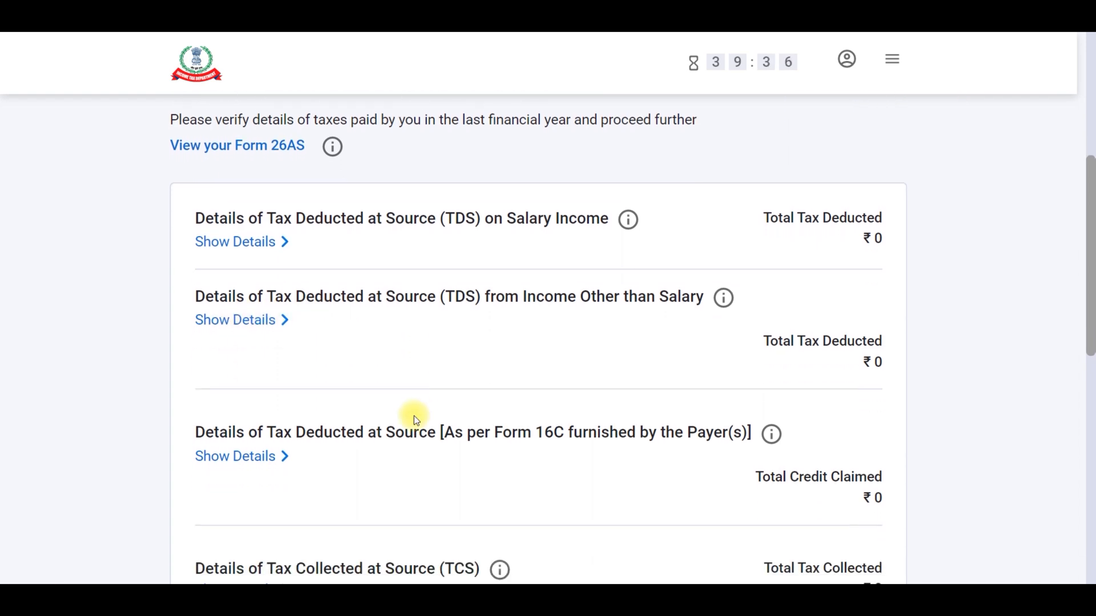
scroll(413, 416, "down", 3)
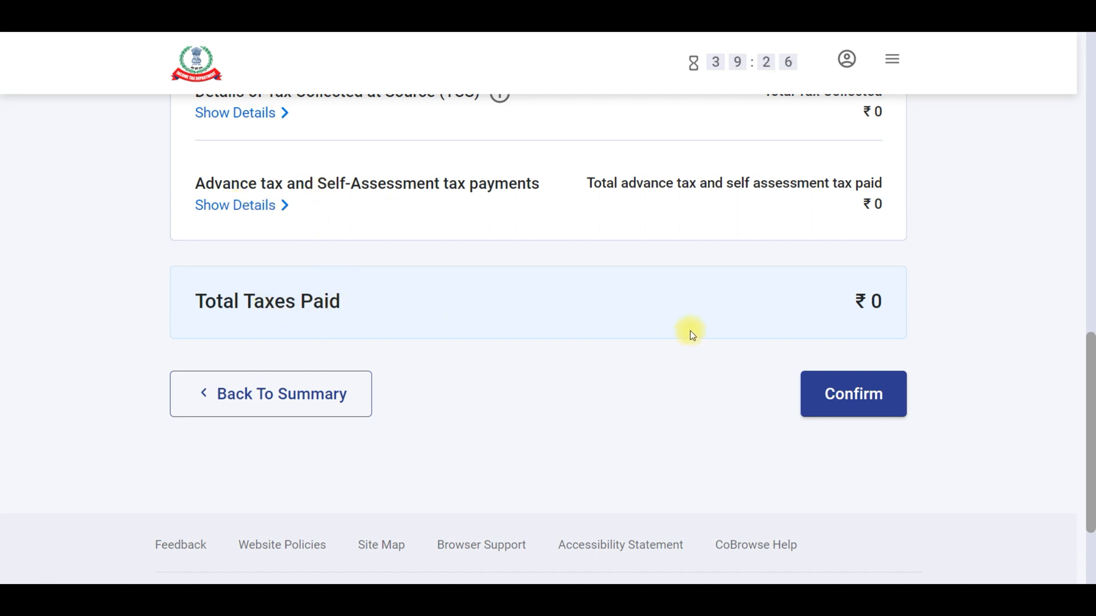
Confirm taxes paid, then review the tax liability computation showing ₹2,94,830 total income
left_click(842, 401)
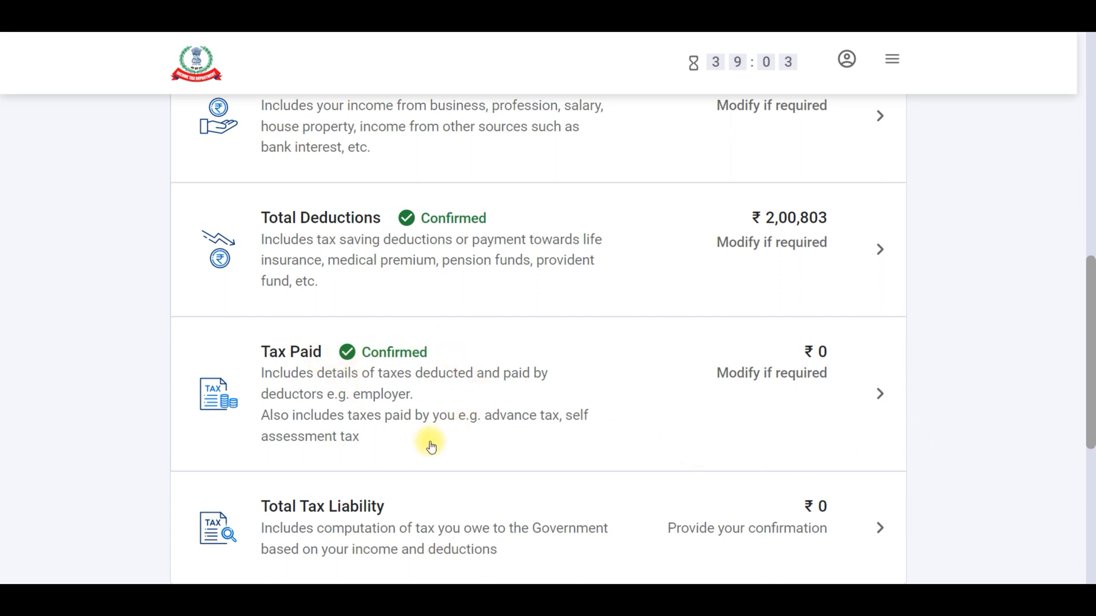
left_click(337, 508)
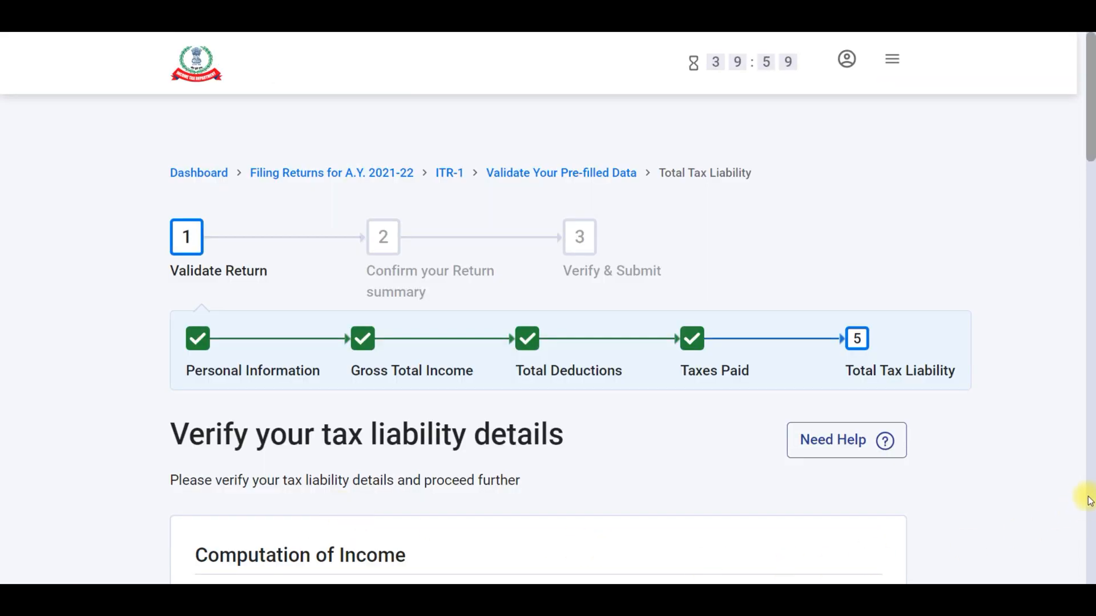
scroll(1089, 501, "down", 7)
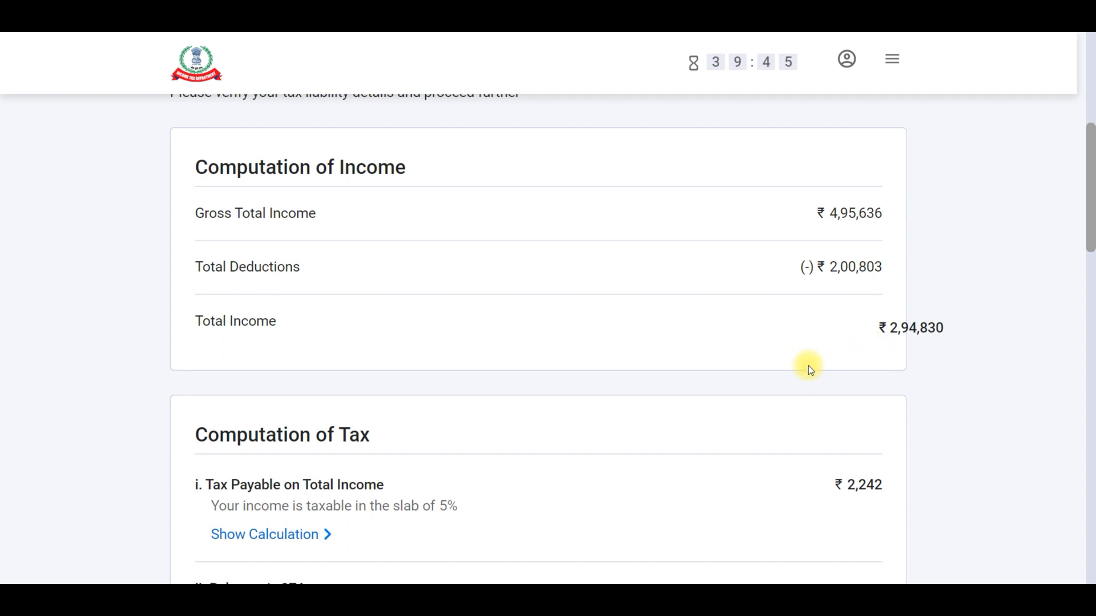
scroll(809, 366, "down", 3)
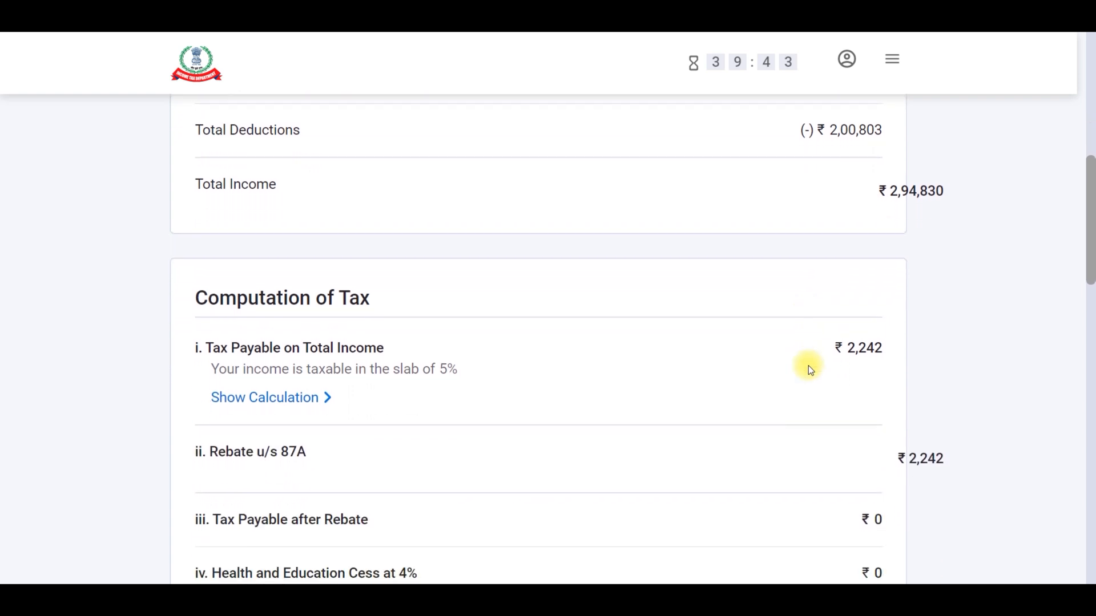
scroll(809, 369, "down", 3)
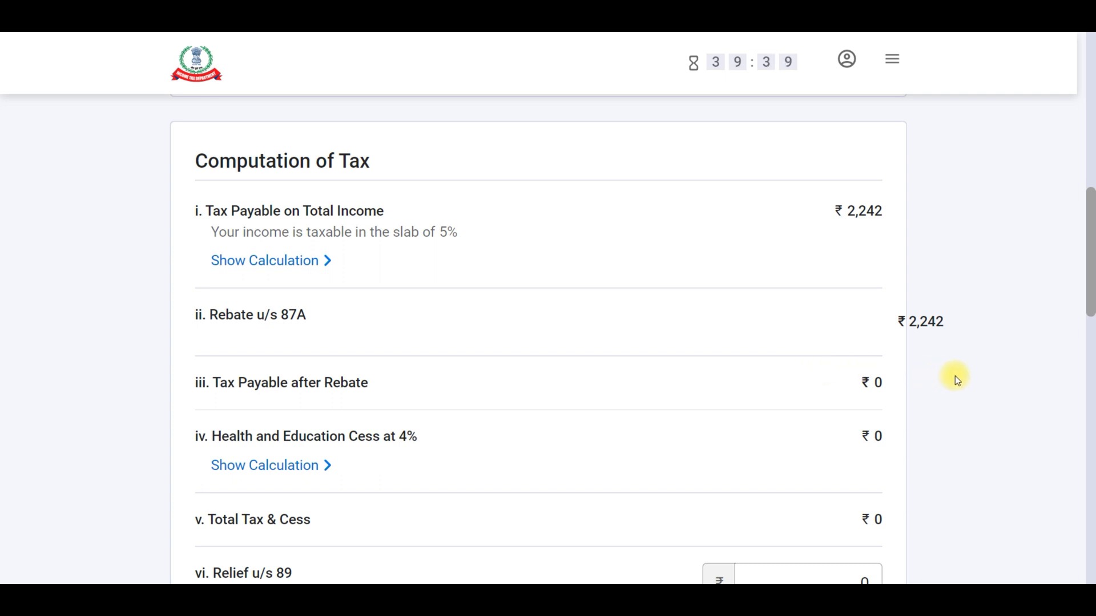
left_click(1090, 180)
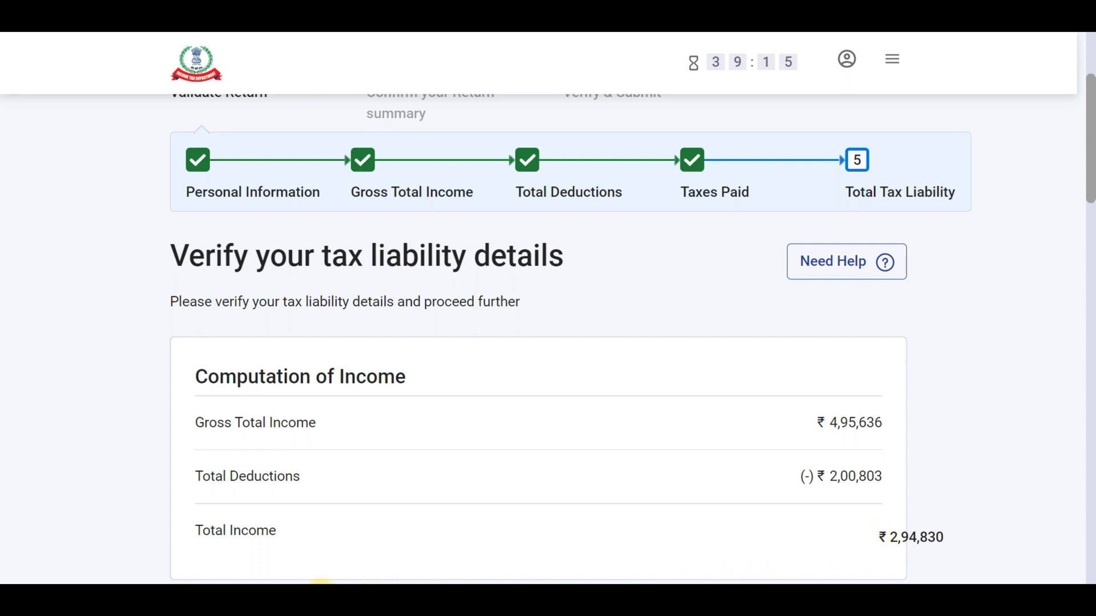
left_click(323, 593)
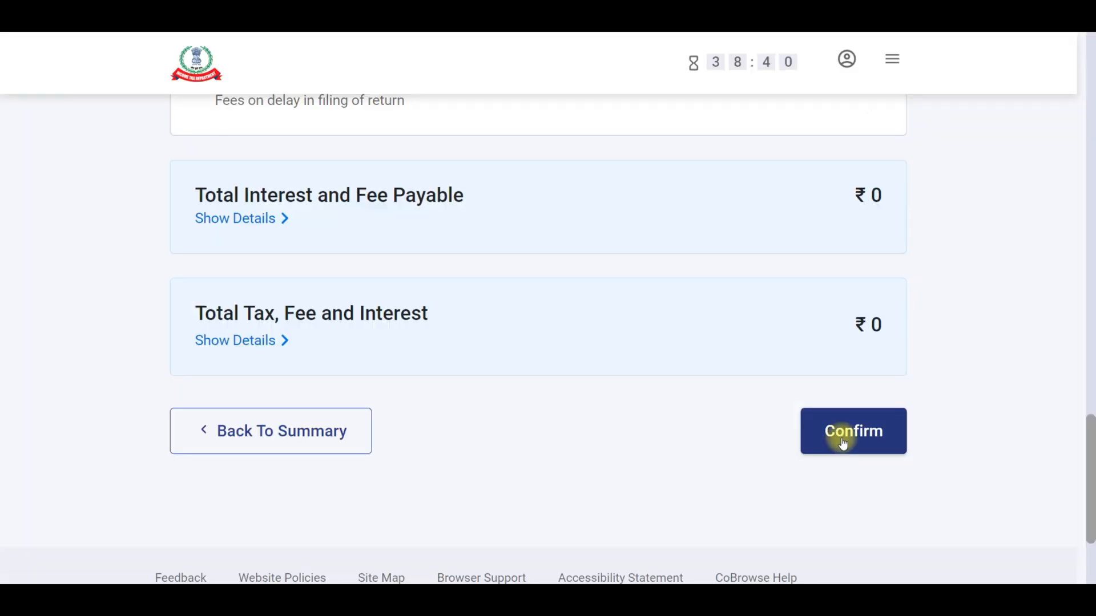
Confirm the ₹0 Total Tax Liability and scroll the Return Summary down to Proceed
left_click(836, 452)
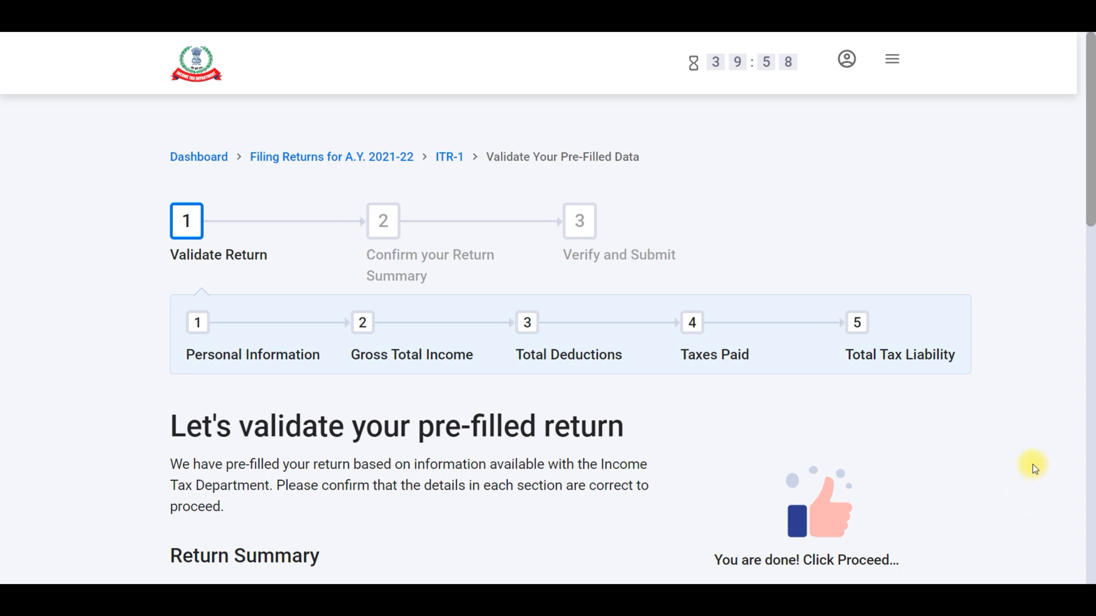
scroll(1033, 467, "down", 7)
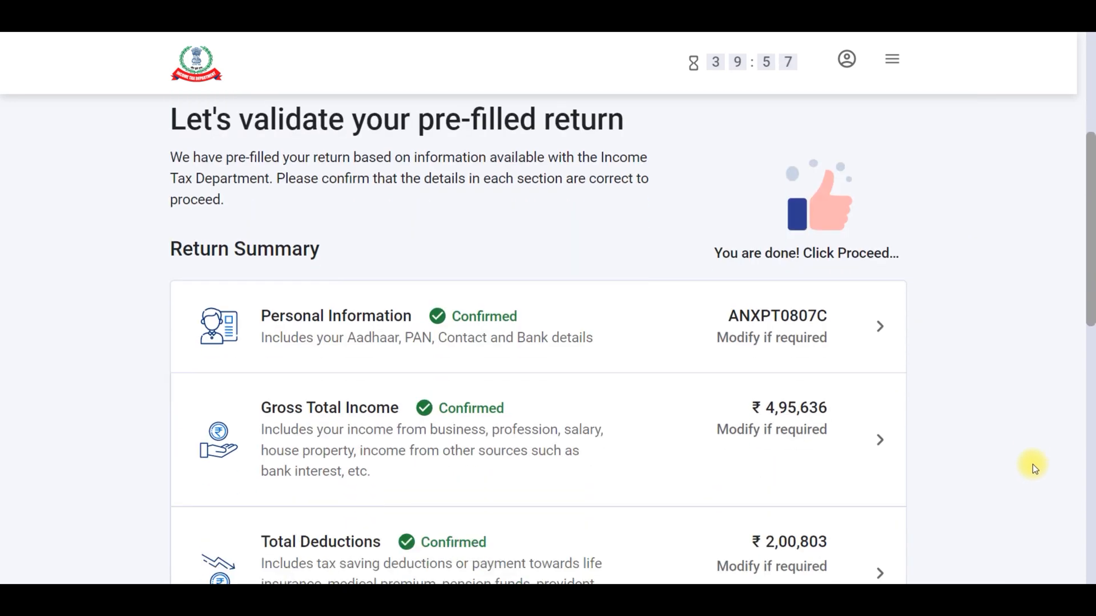
scroll(1033, 466, "down", 4)
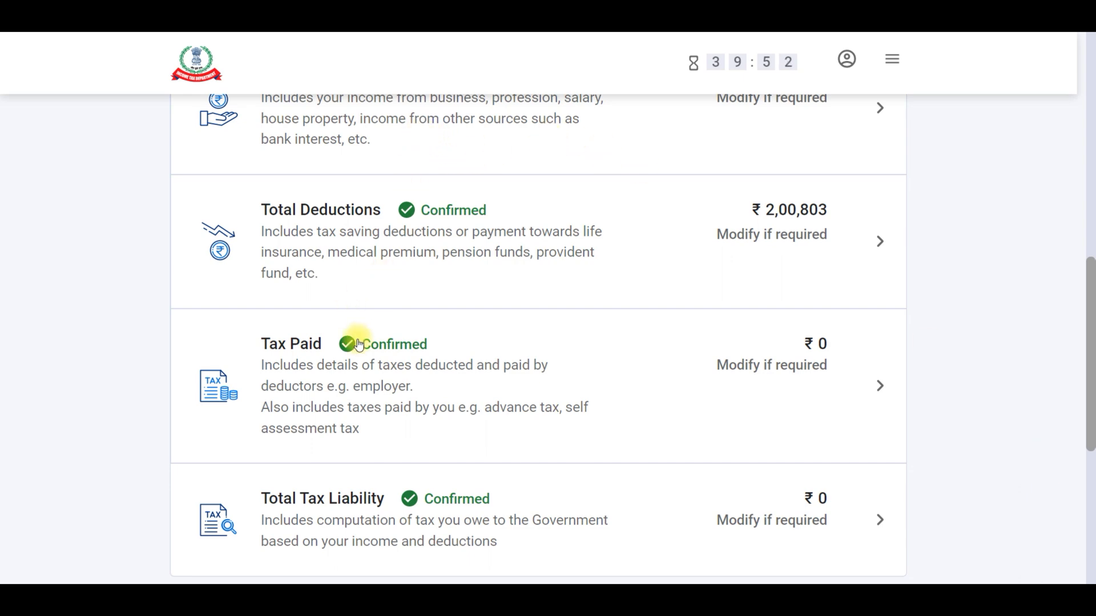
left_click(1092, 534)
left_click(1092, 533)
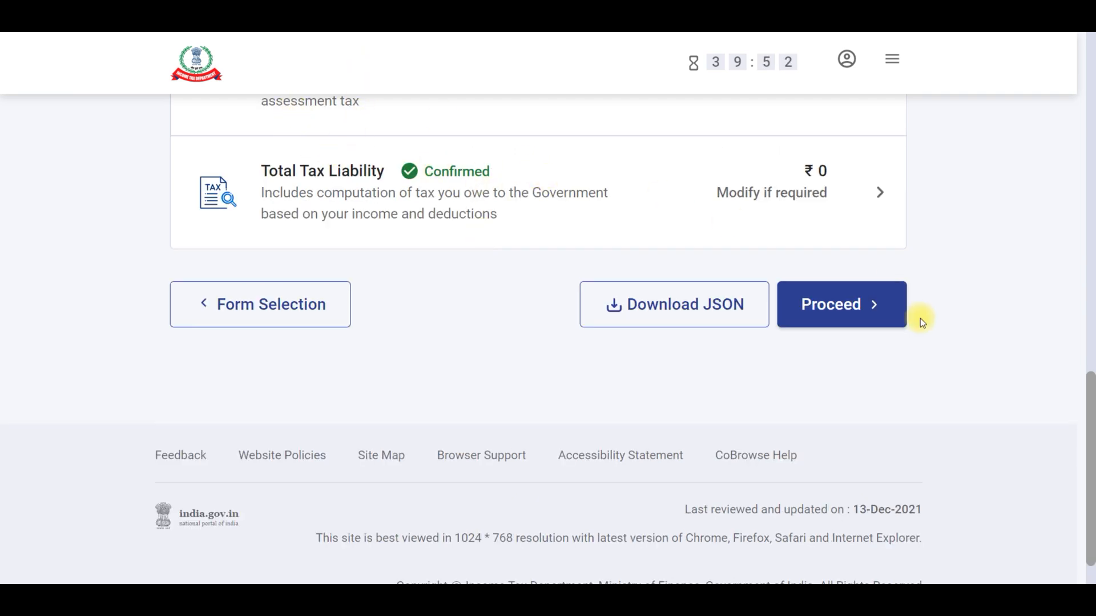
Proceed to the Tax Summary and review it down to ₹0 Amount Payable and Preview Return
left_click(811, 306)
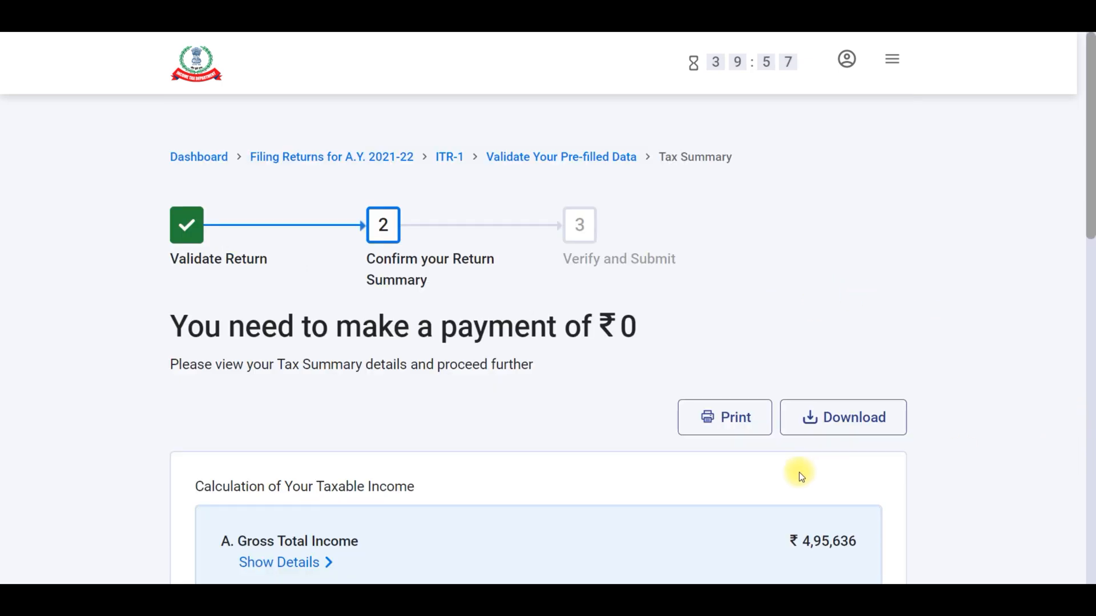
scroll(799, 472, "down", 2)
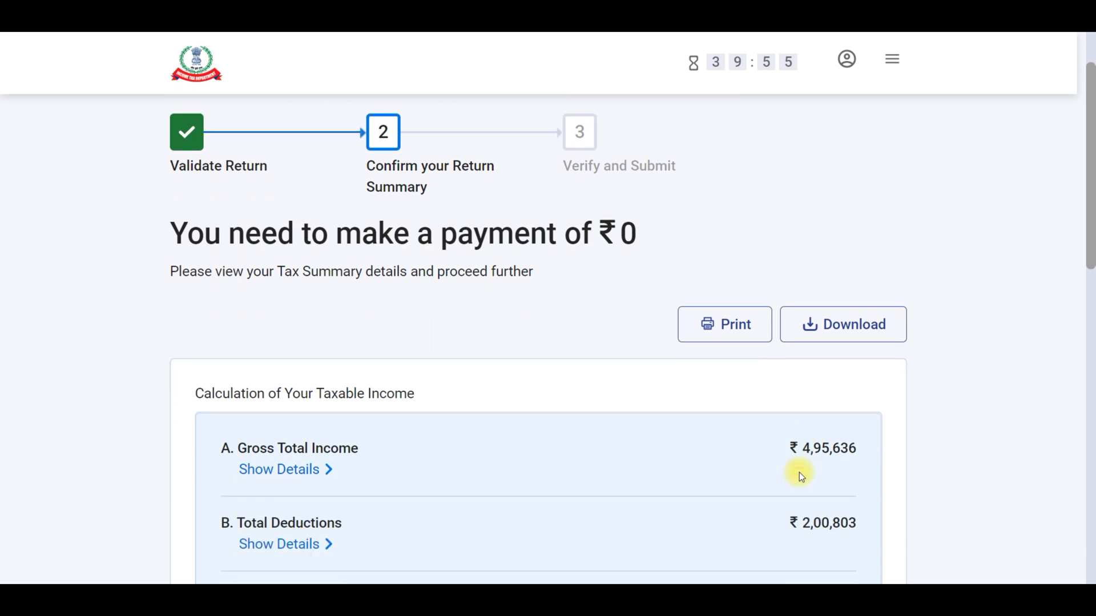
scroll(799, 472, "down", 4)
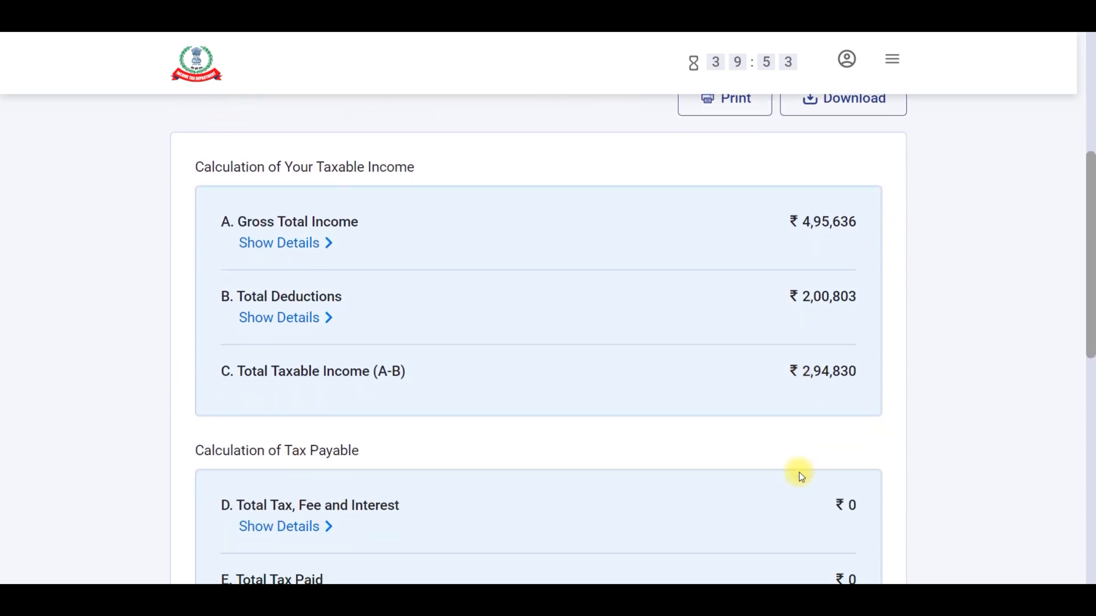
scroll(799, 472, "down", 1)
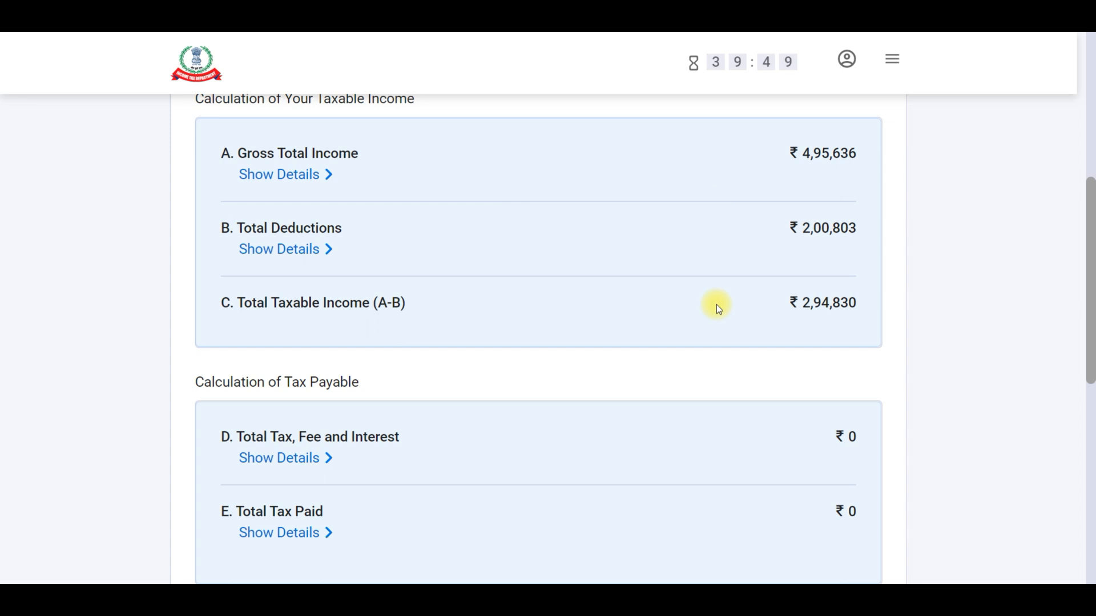
scroll(718, 308, "down", 6)
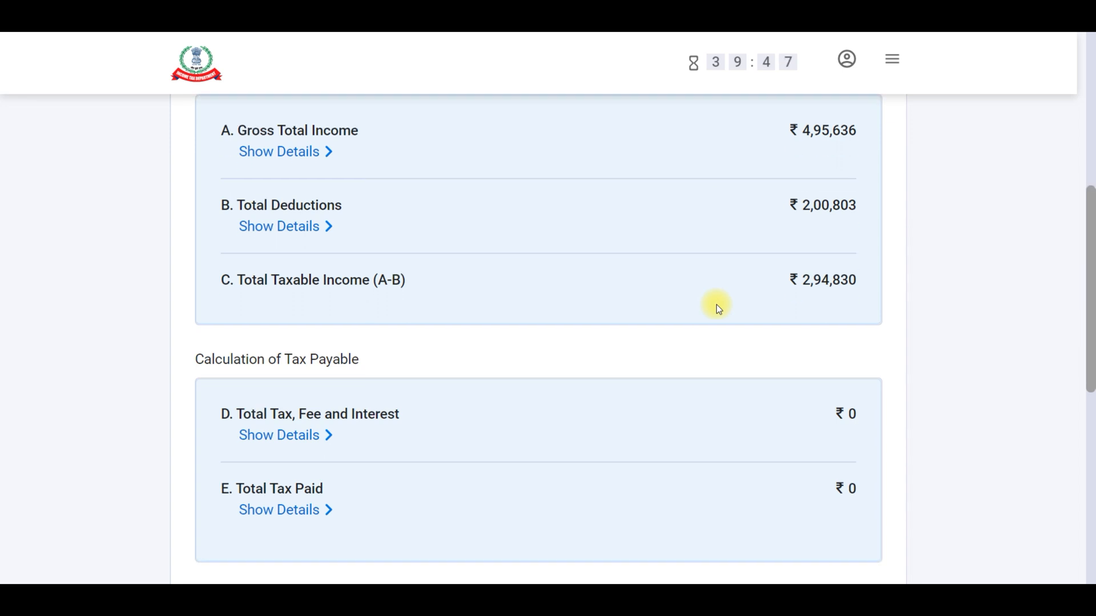
scroll(718, 308, "down", 1)
Open Preview Return, tick the verification declaration with capacity Self, leaving TRP fields blank
left_click(792, 287)
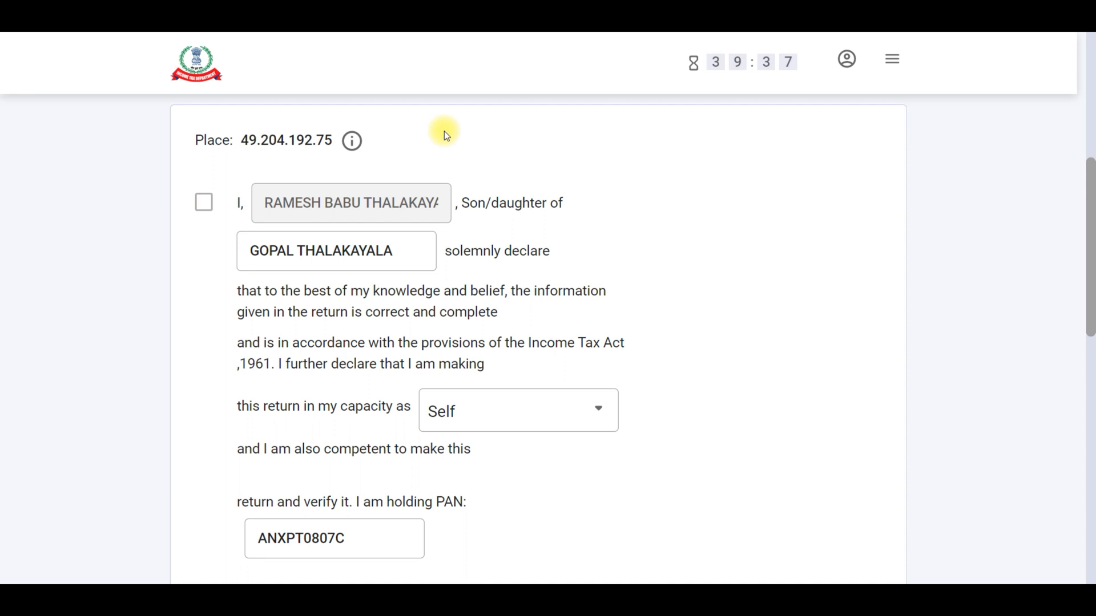
left_click(205, 203)
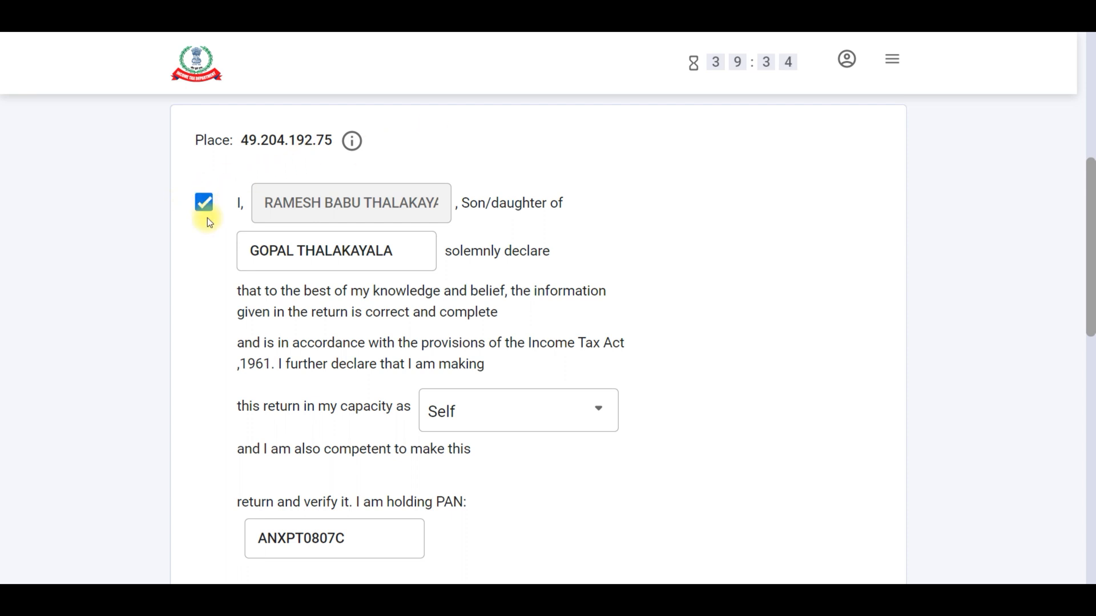
left_click(443, 411)
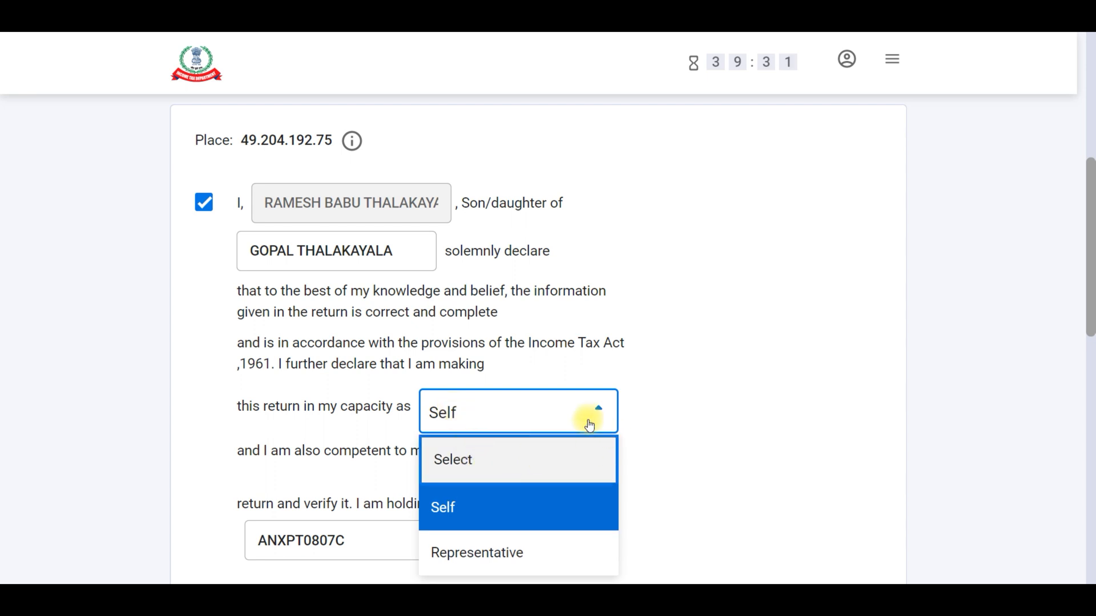
left_click(598, 412)
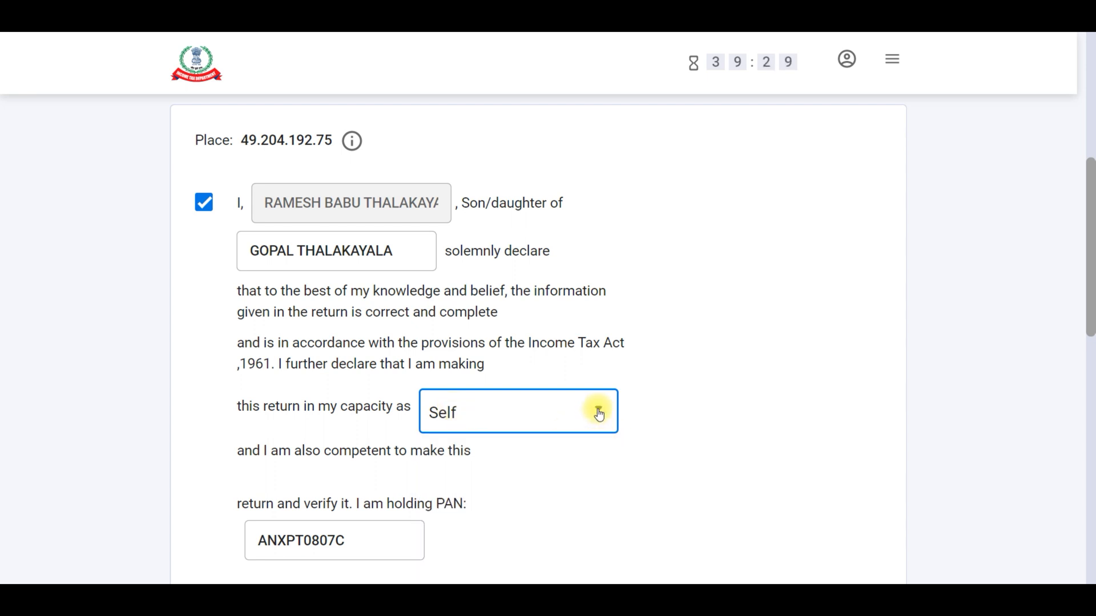
left_click(504, 411)
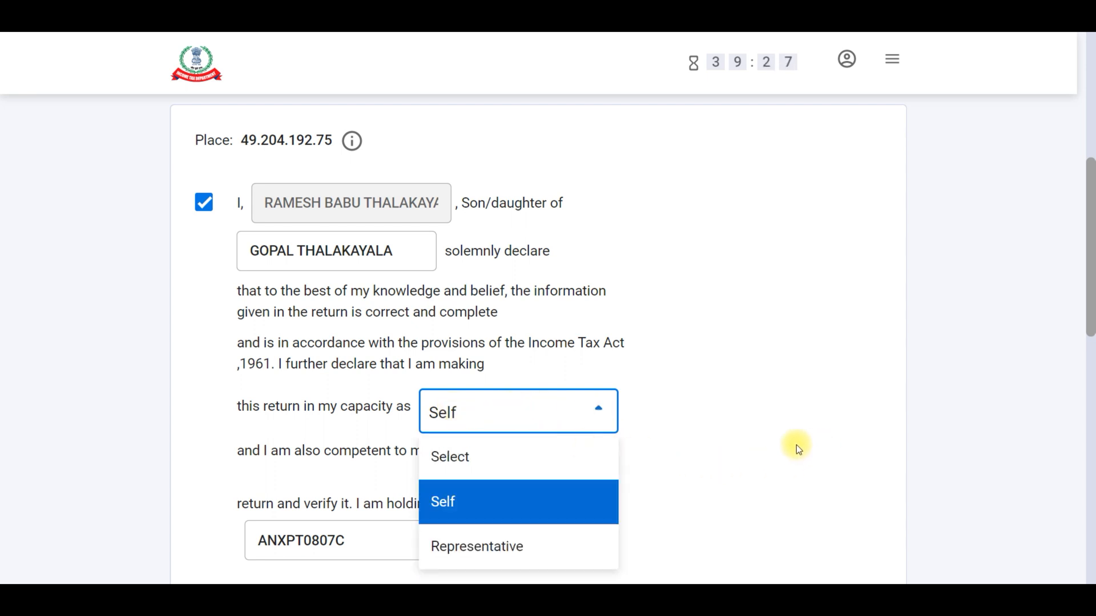
left_click(501, 411)
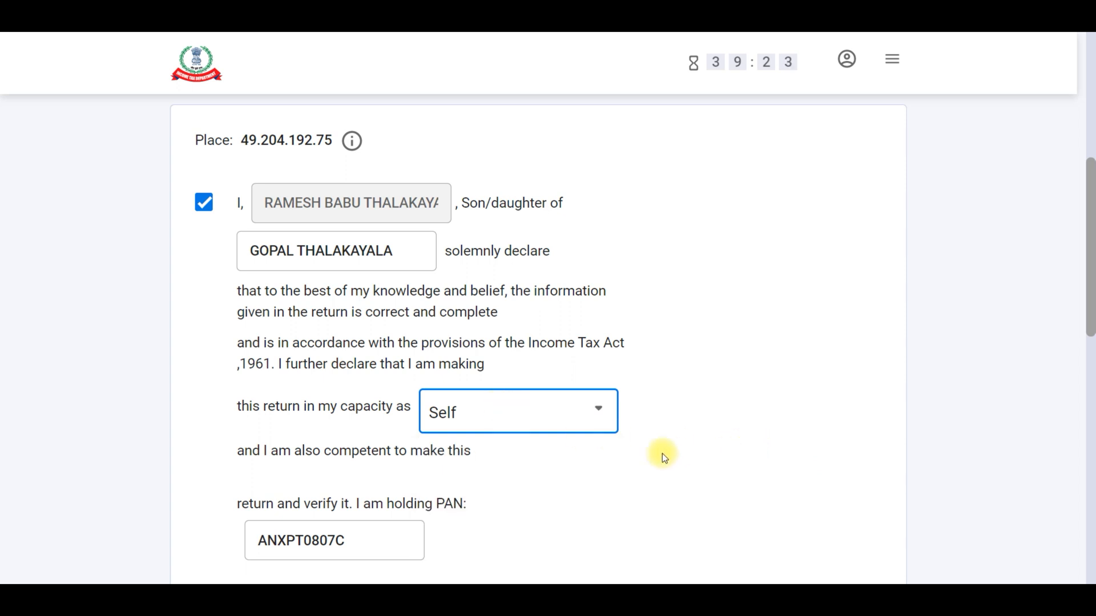
scroll(662, 453, "down", 7)
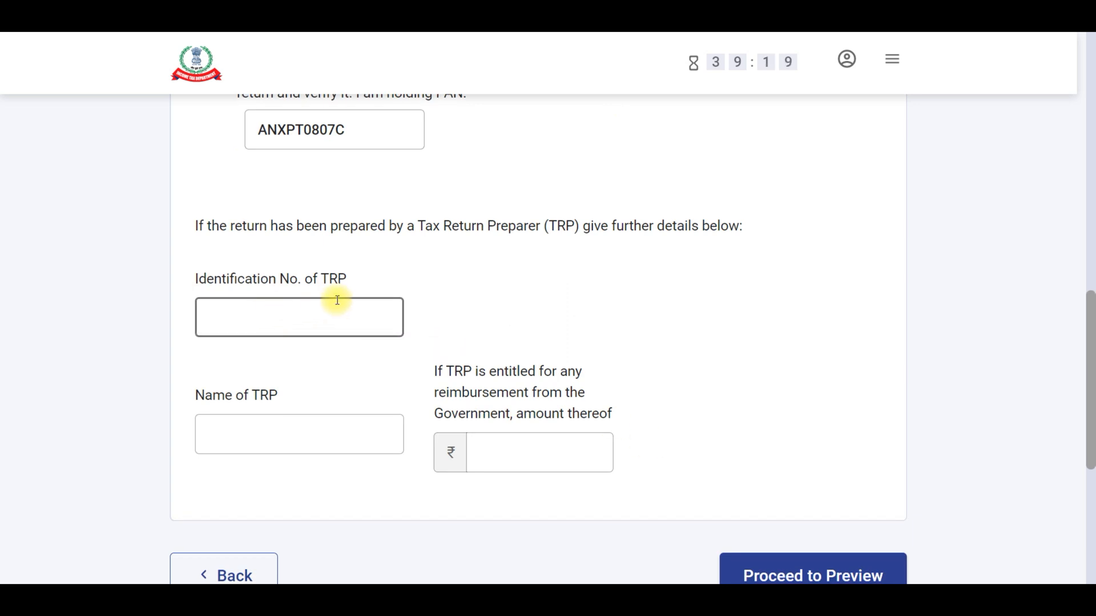
left_click(315, 311)
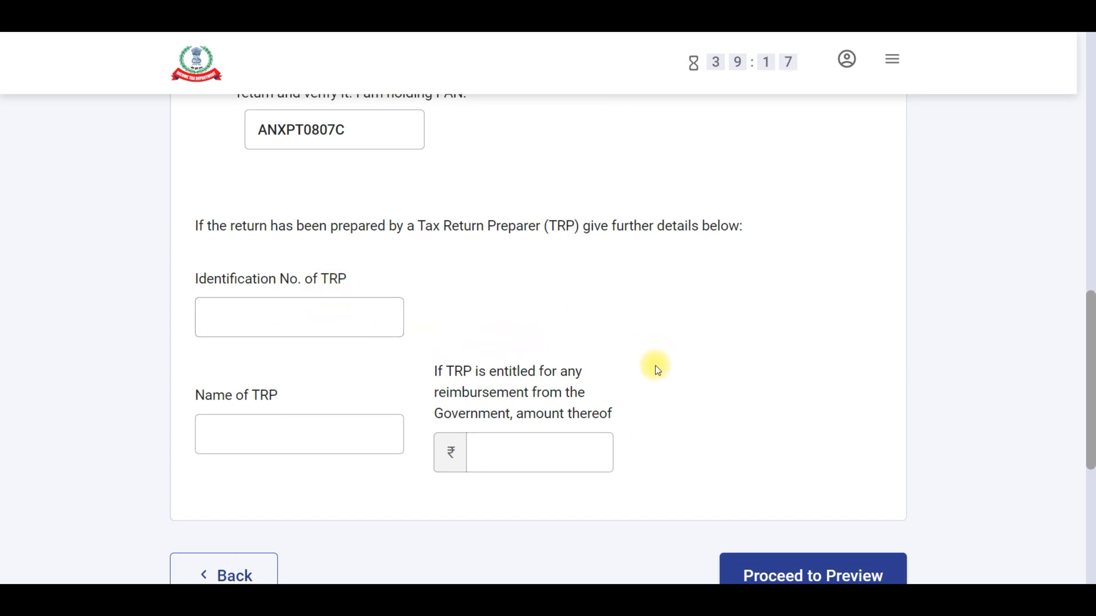
Review the full ITR-1 preview to the end and send it for validation
left_click(785, 573)
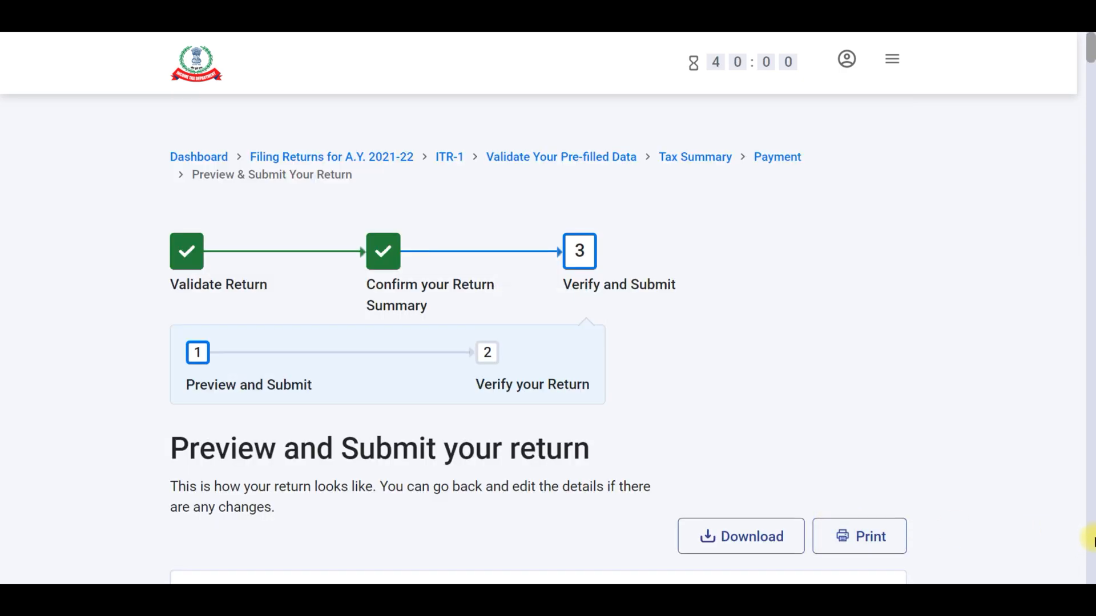
scroll(1091, 517, "down", 8)
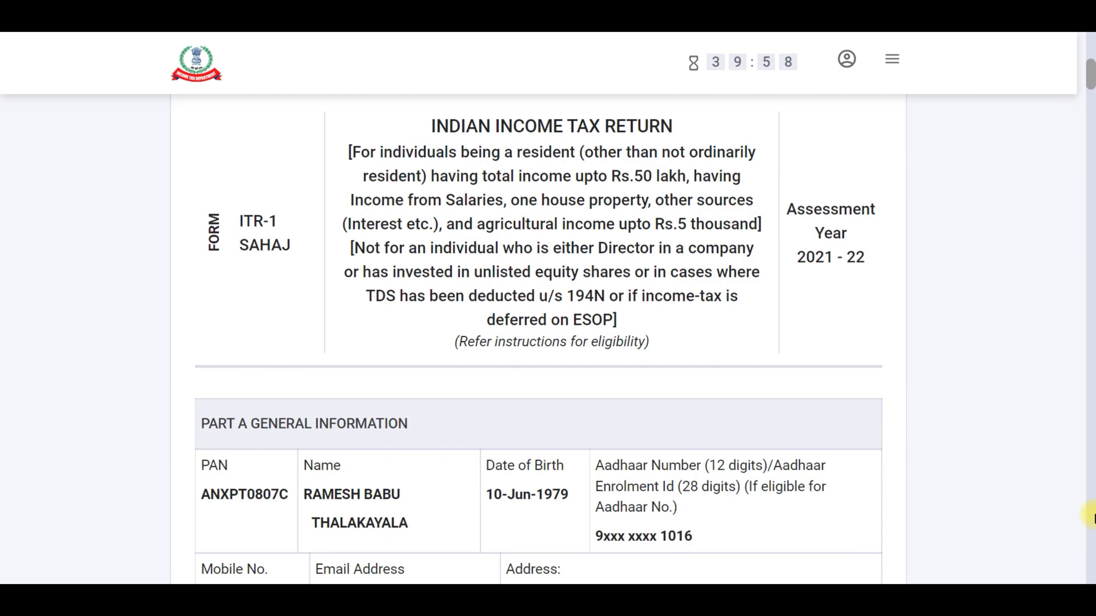
scroll(1091, 517, "down", 8)
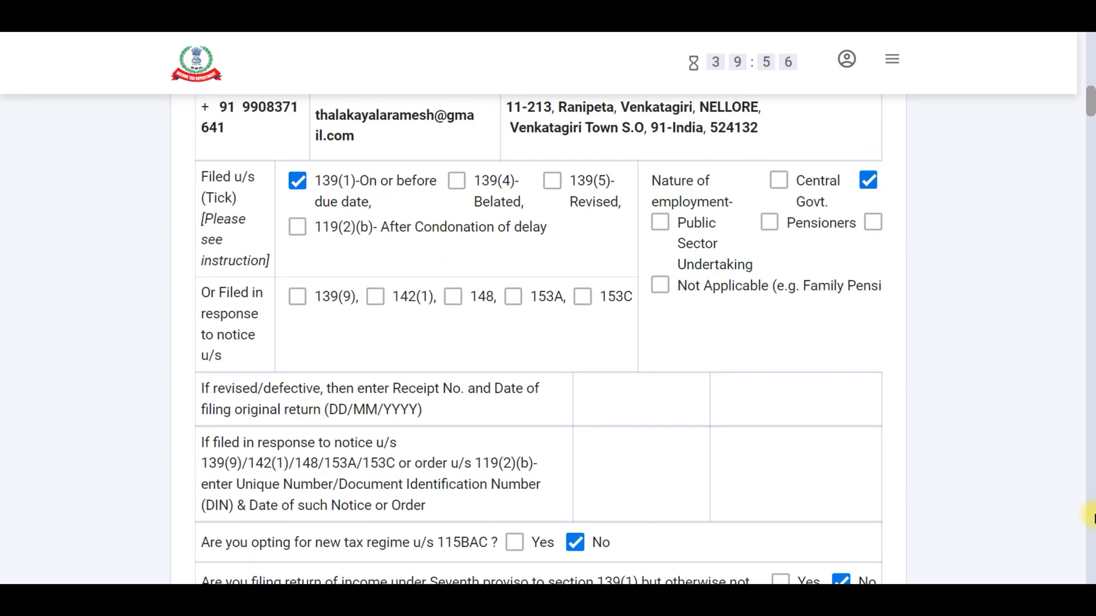
scroll(1092, 517, "down", 20)
scroll(1092, 517, "down", 1)
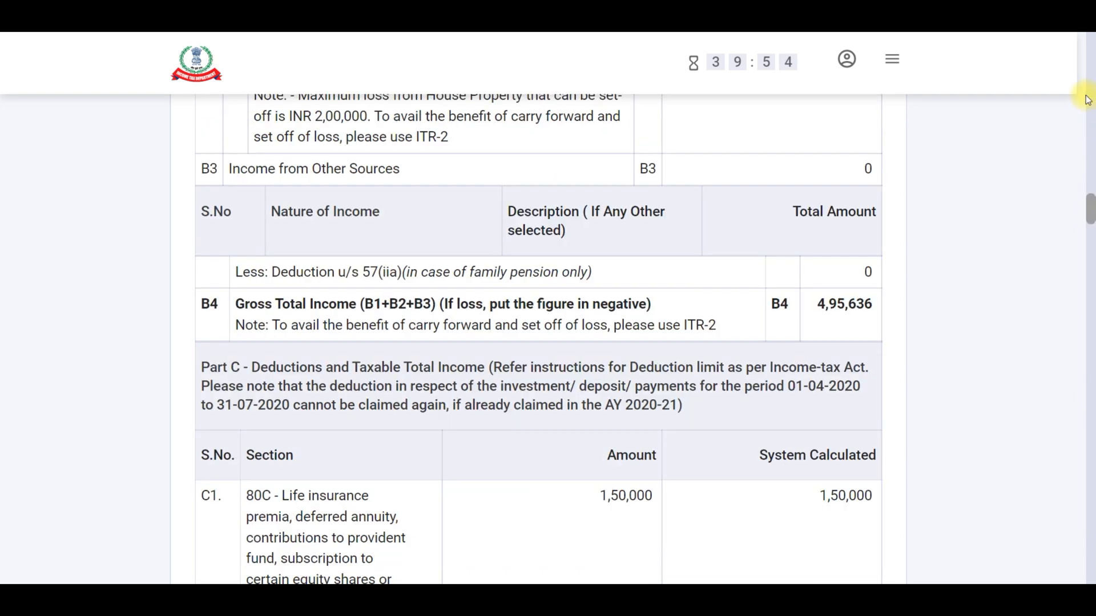
scroll(1090, 153, "up", 8)
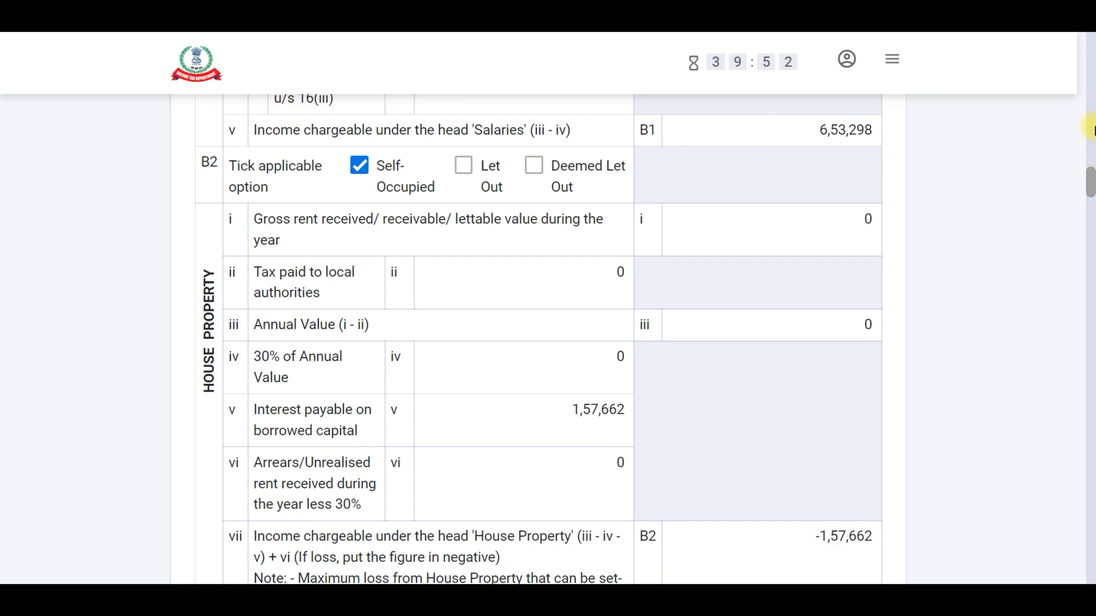
scroll(1089, 152, "up", 8)
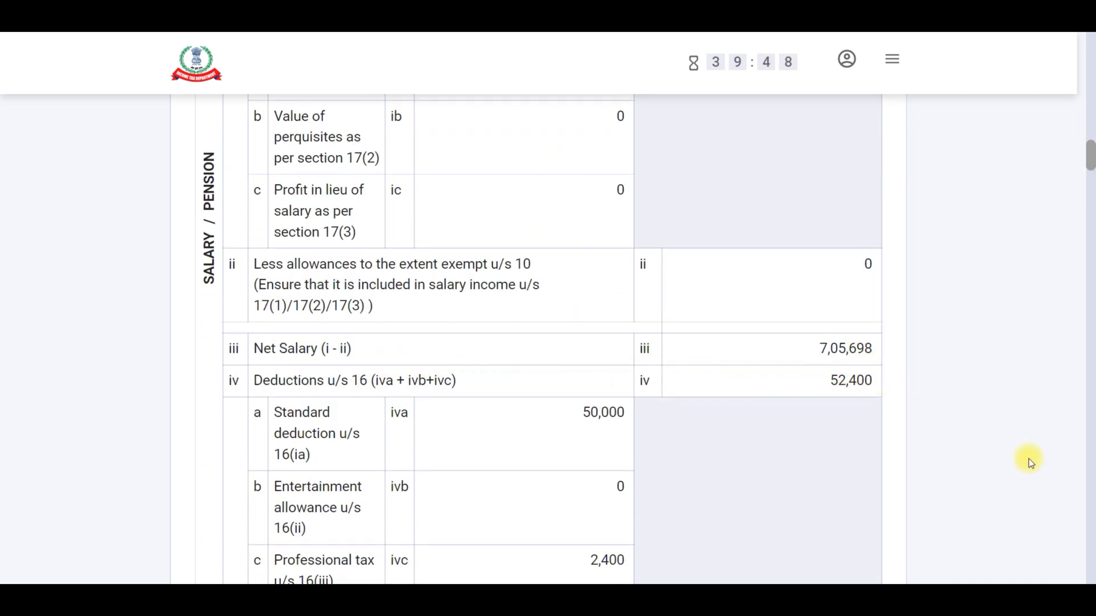
scroll(1091, 530, "down", 4)
scroll(1091, 531, "down", 12)
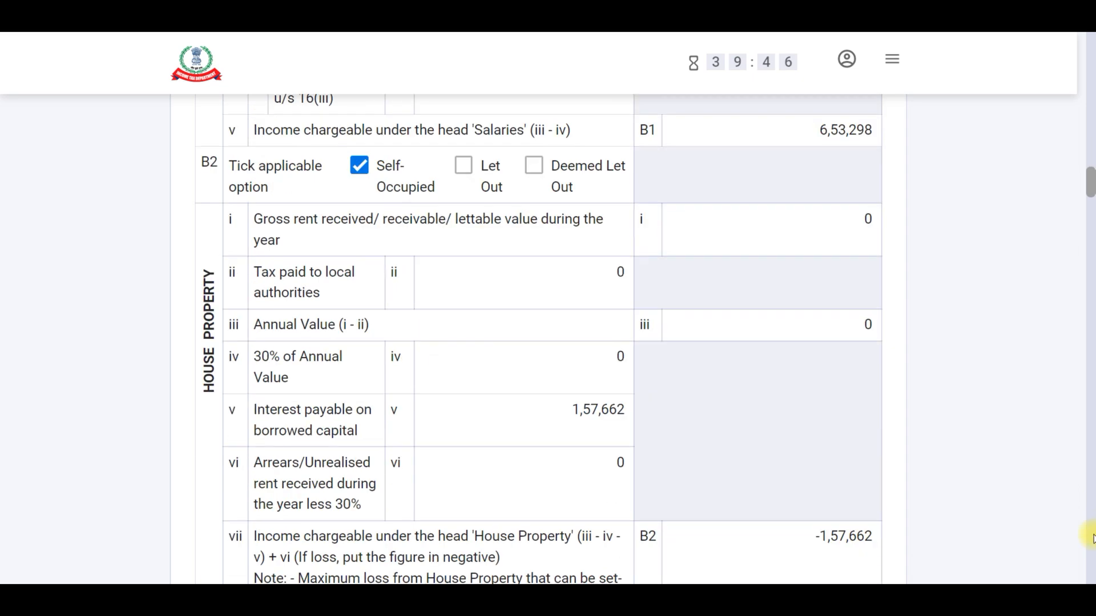
scroll(1091, 538, "down", 8)
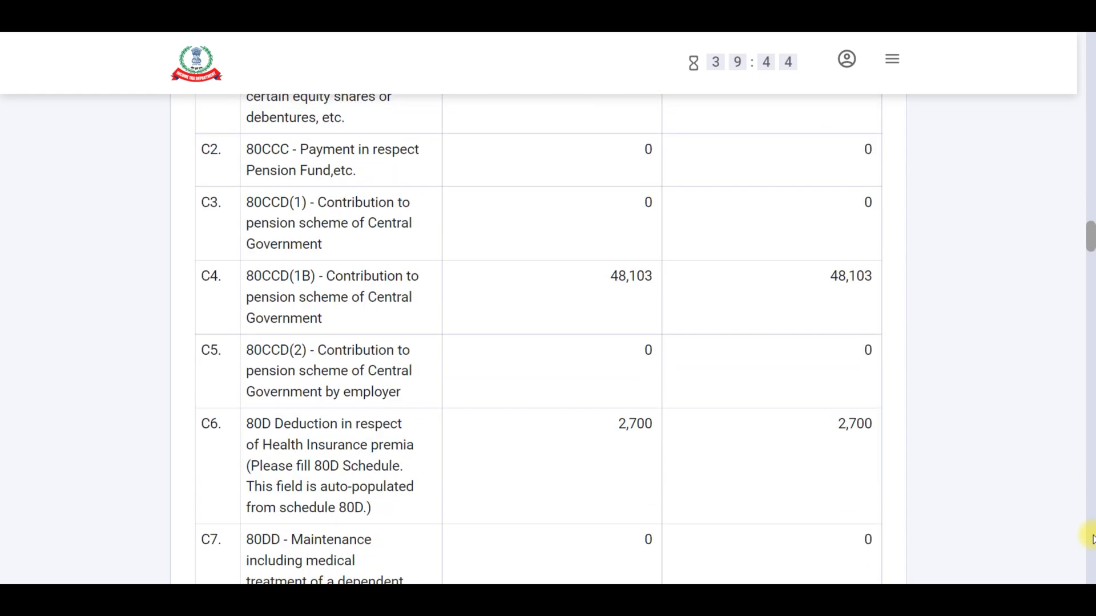
scroll(1091, 539, "down", 20)
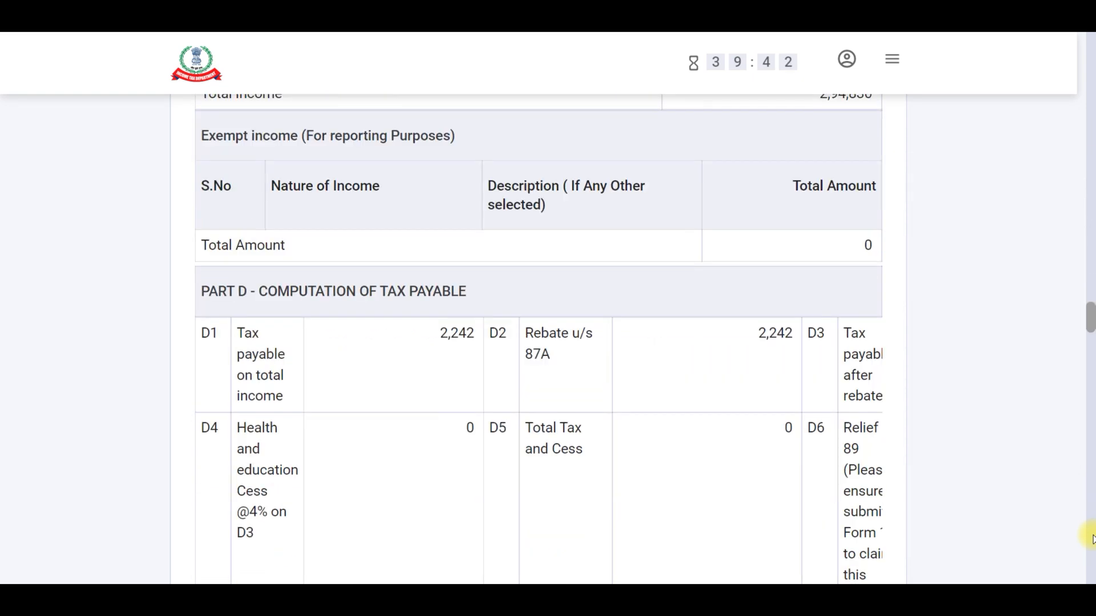
scroll(1091, 539, "down", 8)
scroll(1091, 539, "down", 8)
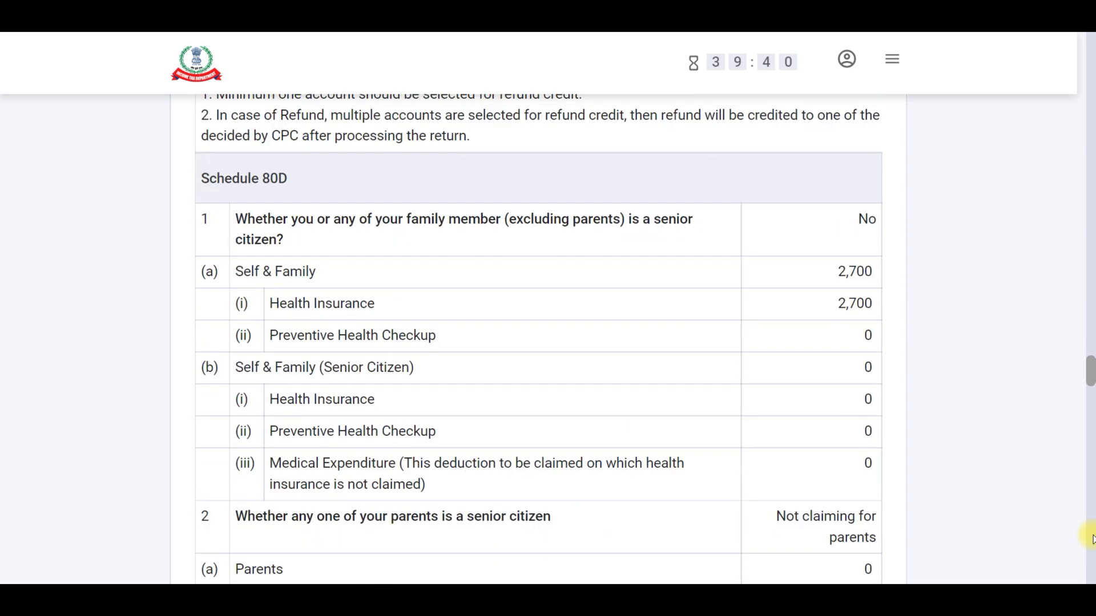
scroll(1091, 540, "down", 20)
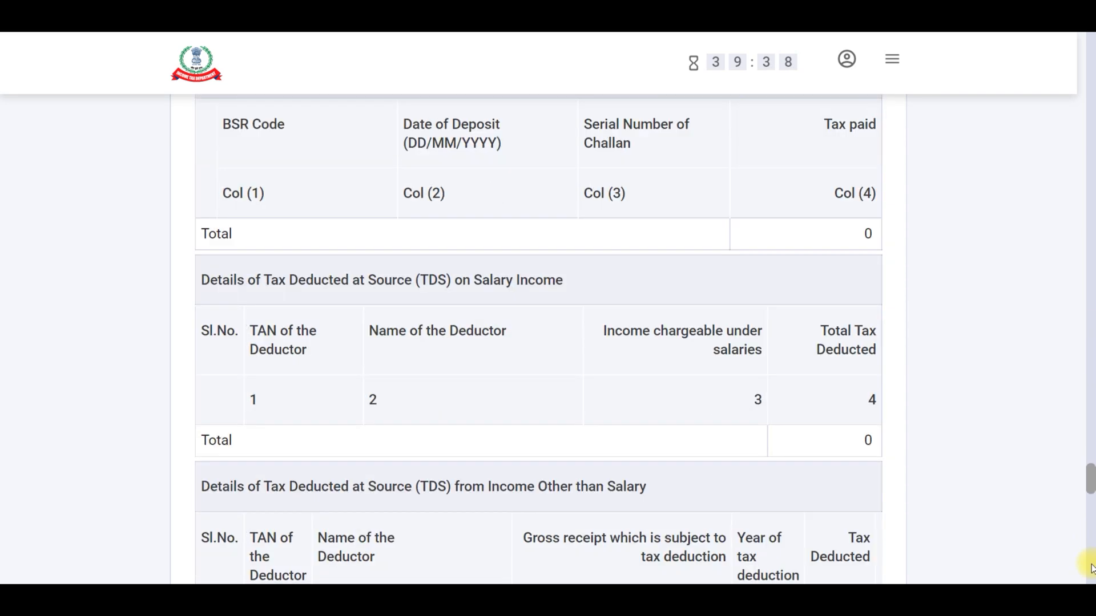
scroll(1091, 567, "down", 15)
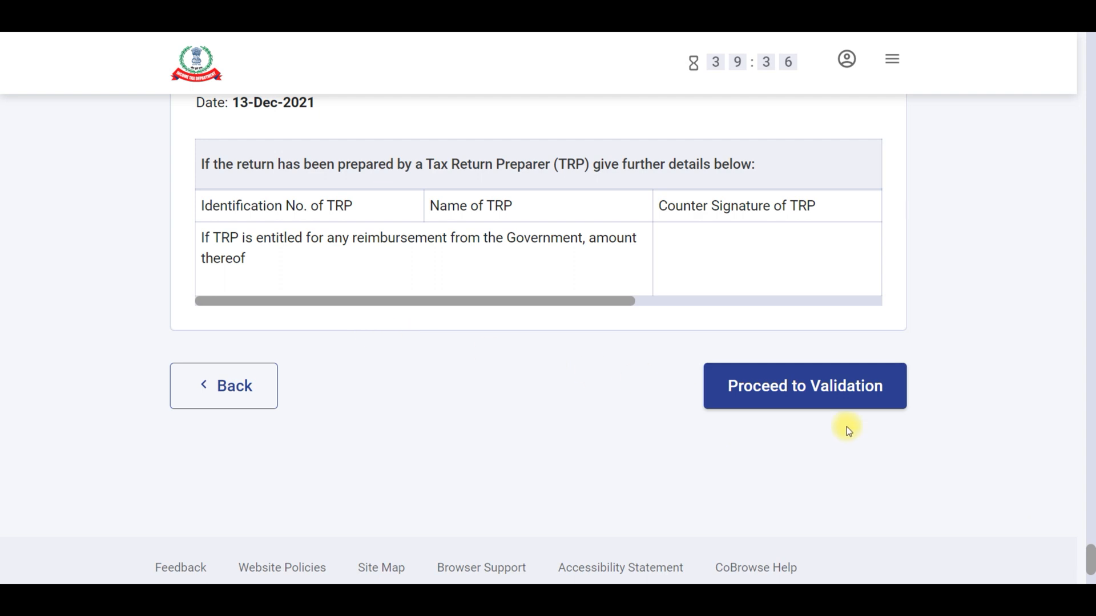
left_click(783, 393)
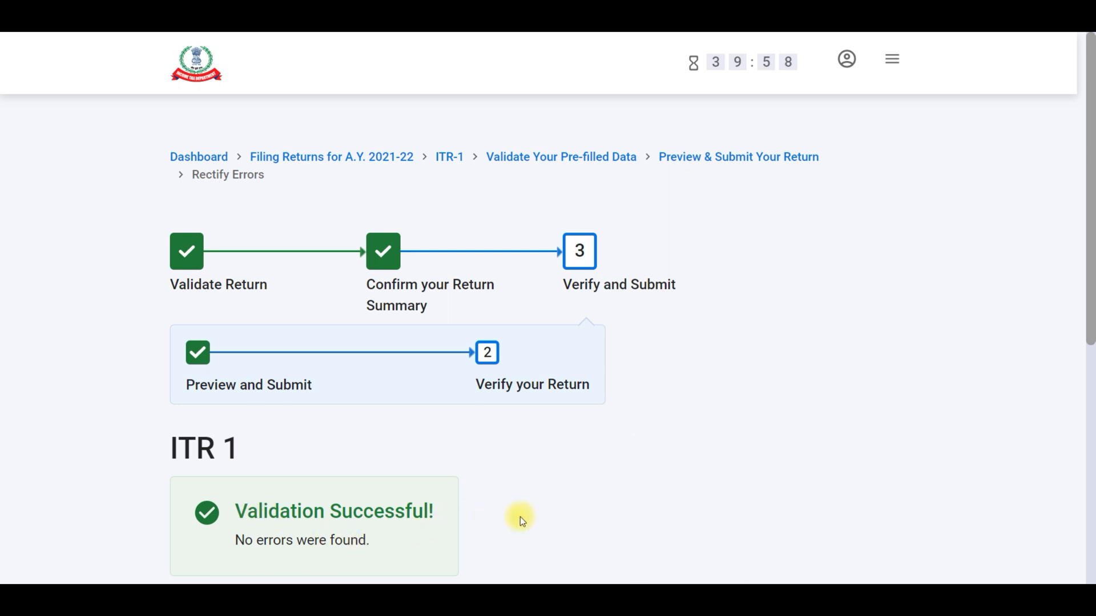
Move from Validation Successful to the verification page and select e-Verify Now
scroll(971, 542, "down", 7)
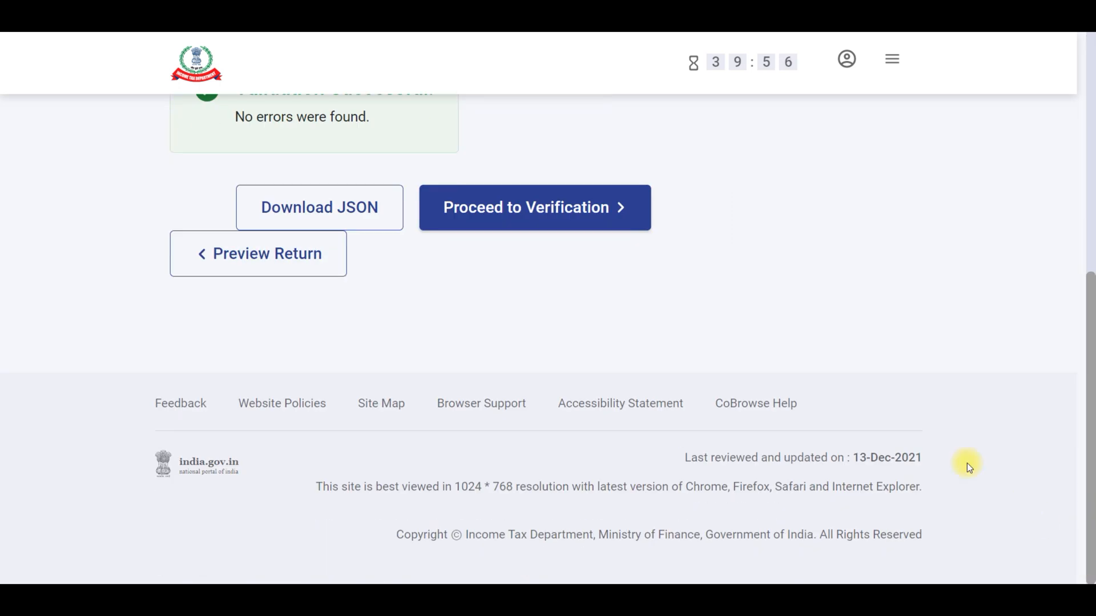
left_click(491, 211)
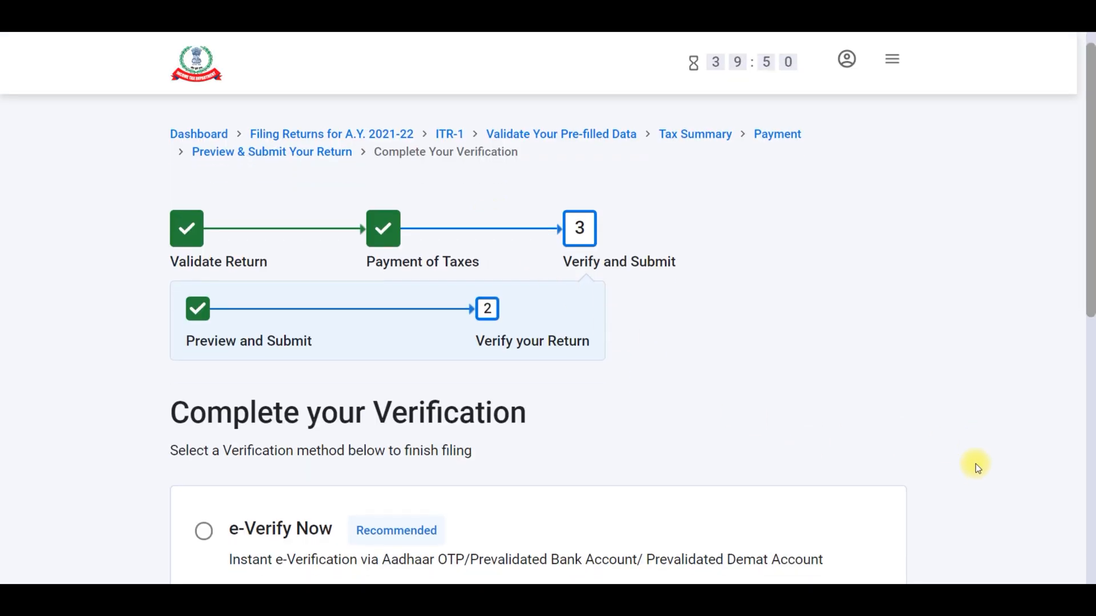
scroll(975, 464, "down", 3)
scroll(975, 464, "down", 1)
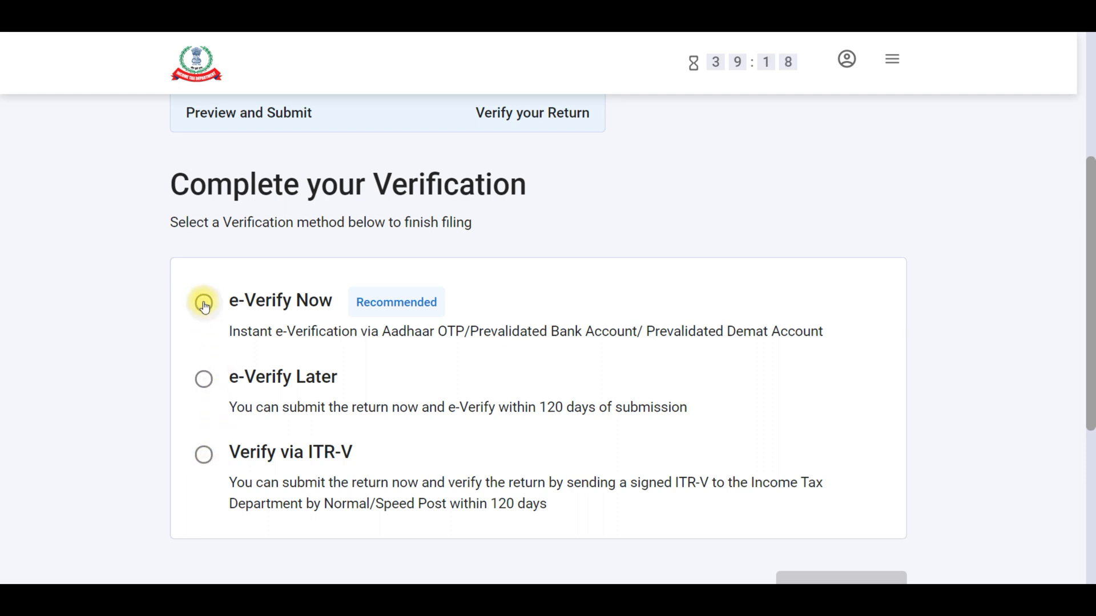
left_click(204, 303)
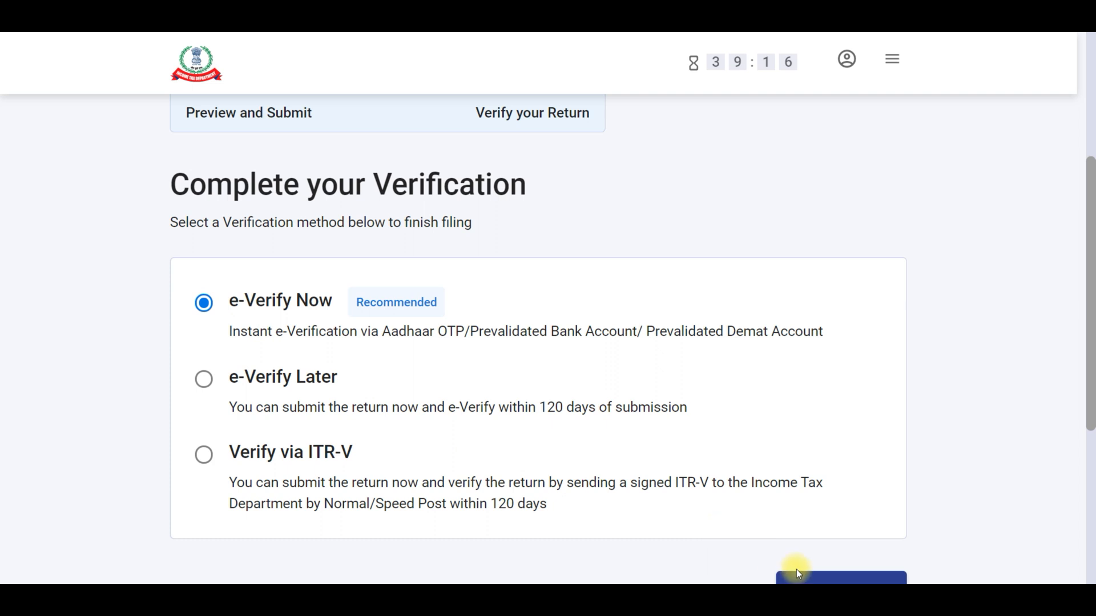
key("Down")
key("Down")
key("Down")
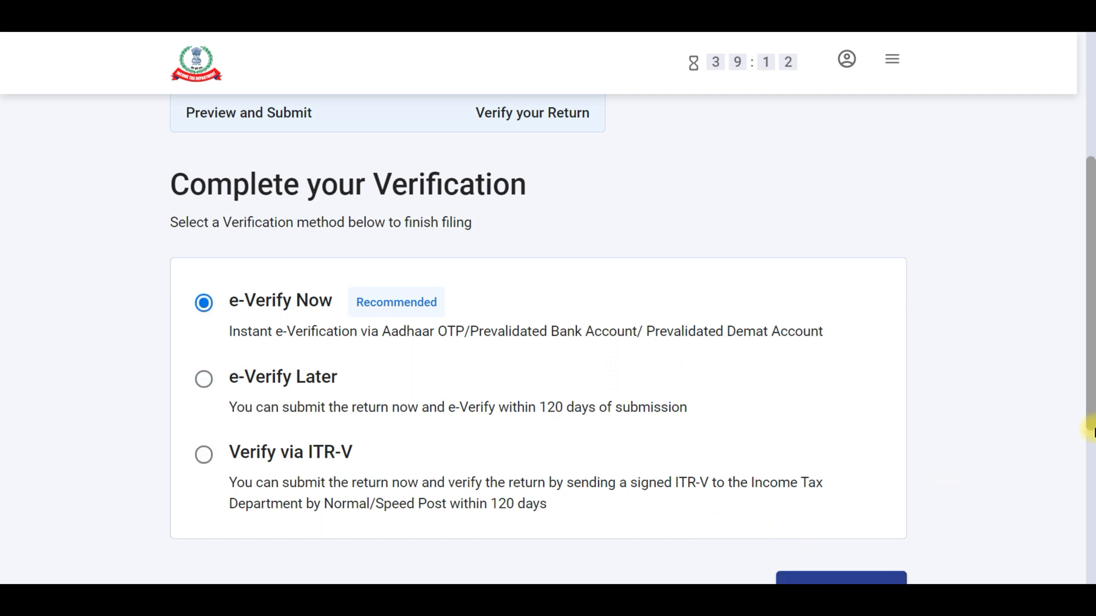
scroll(989, 471, "down", 1)
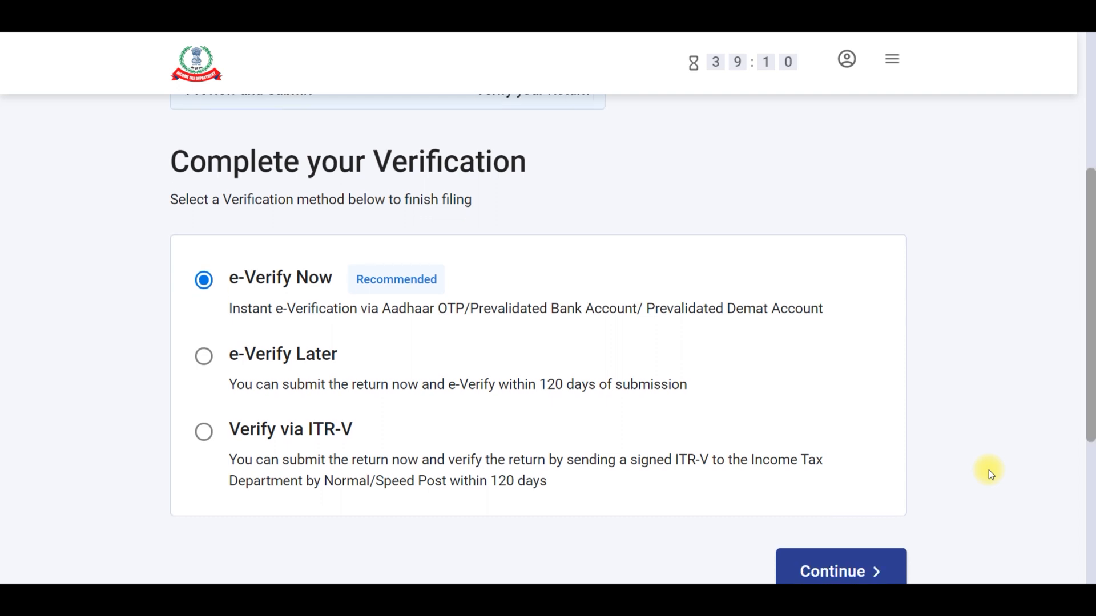
Continue with immediate e-verification using OTP on the Aadhaar-registered mobile
left_click(840, 555)
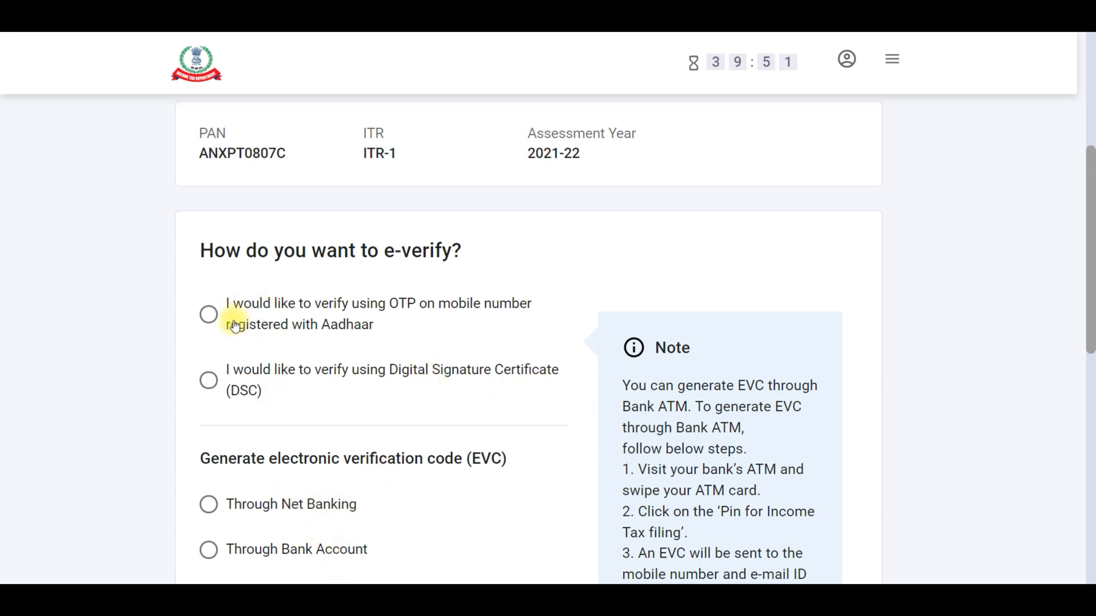
left_click(209, 314)
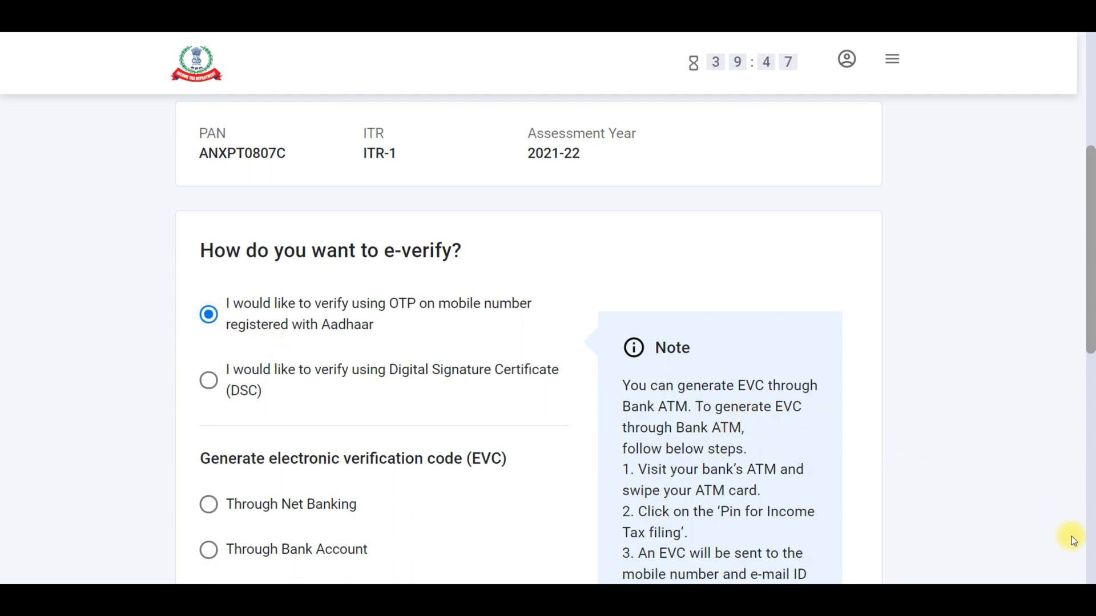
scroll(1062, 536, "down", 8)
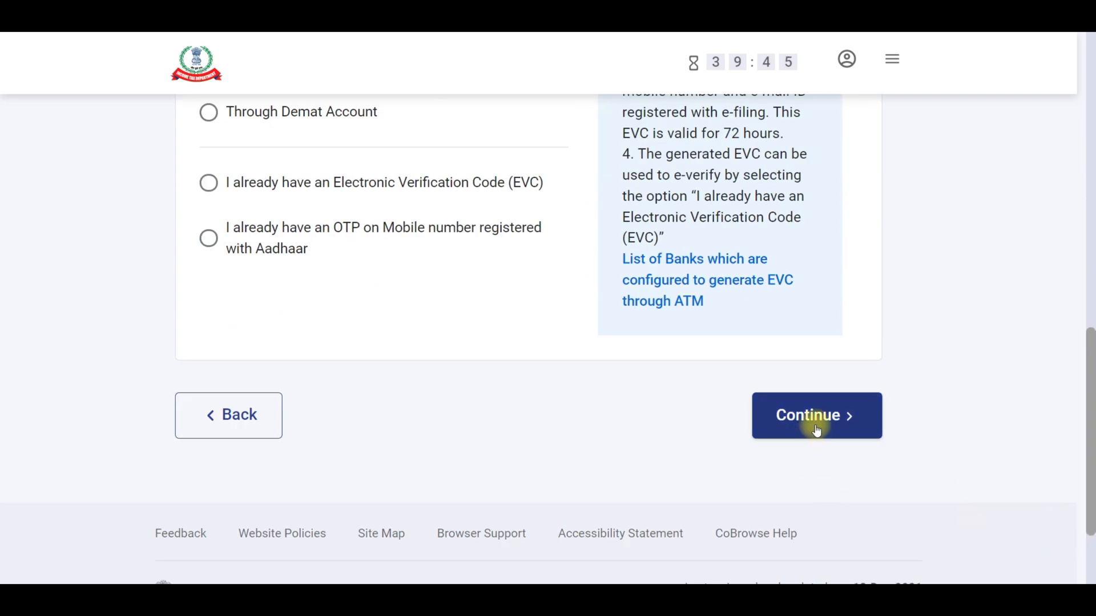
left_click(816, 420)
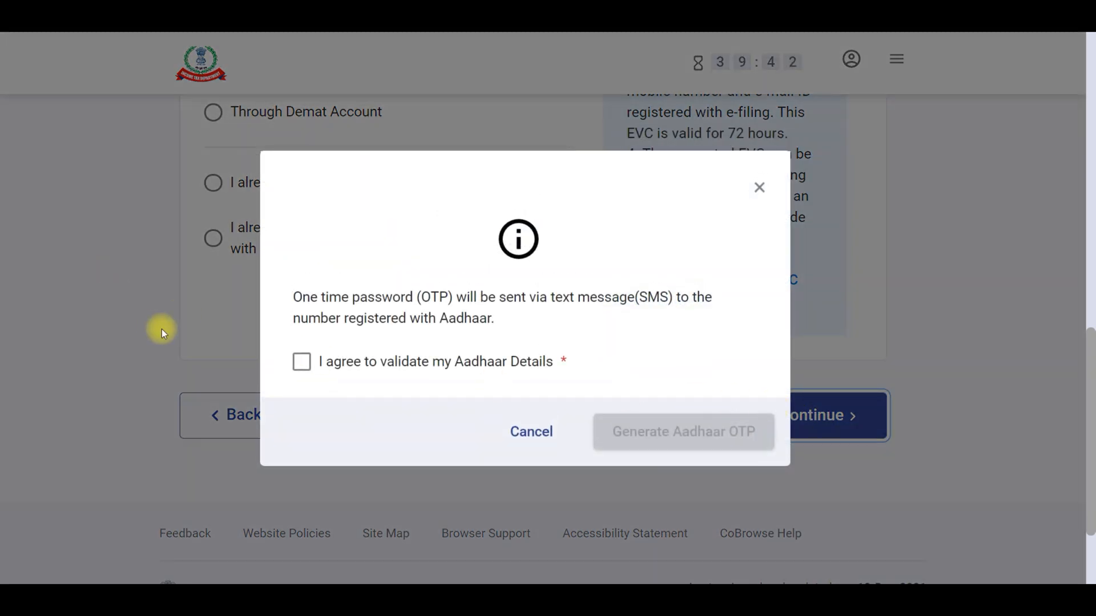
Agree to Aadhaar validation, enter the received OTP, validate it and submit the return
left_click(302, 361)
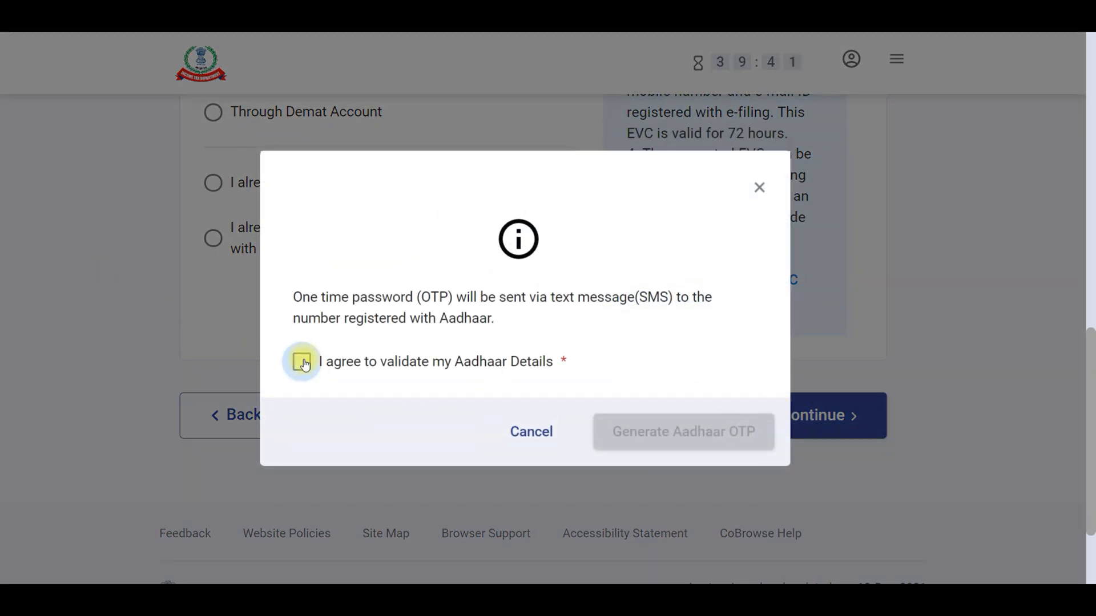
left_click(651, 445)
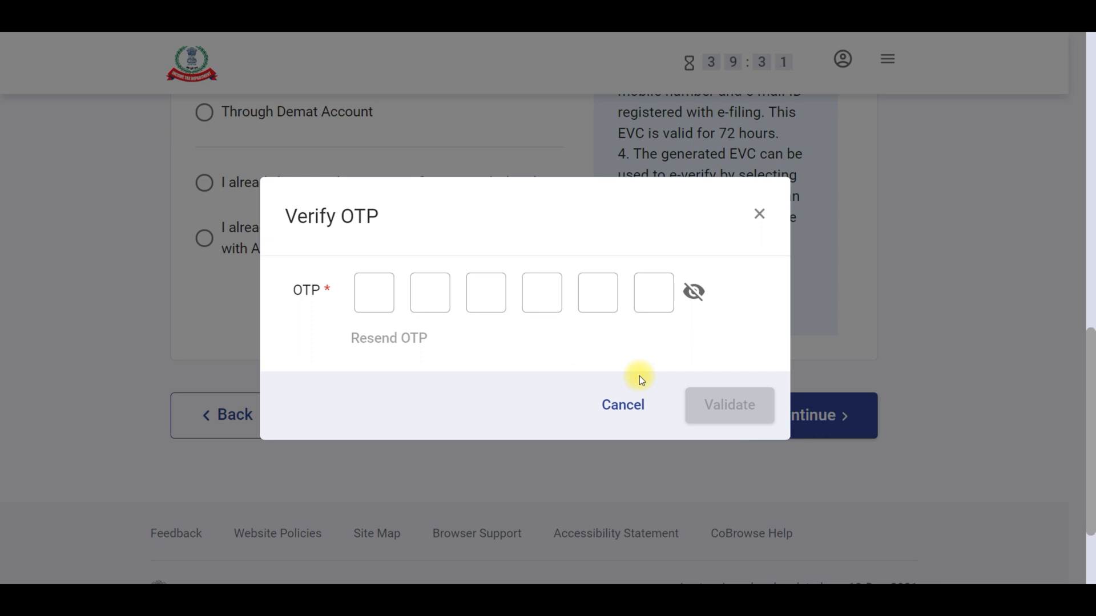
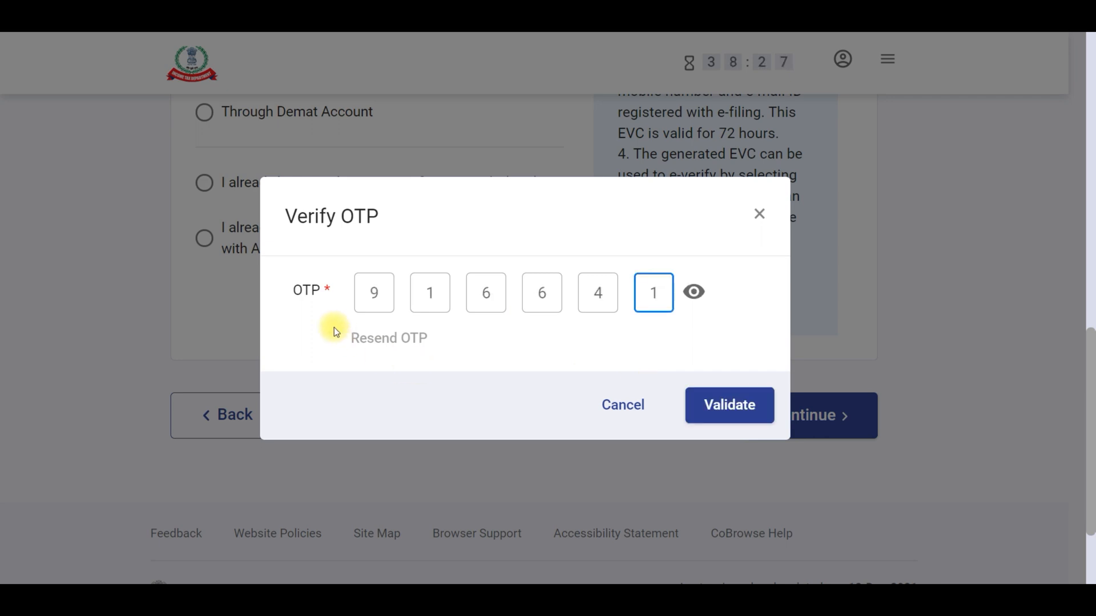
left_click(720, 410)
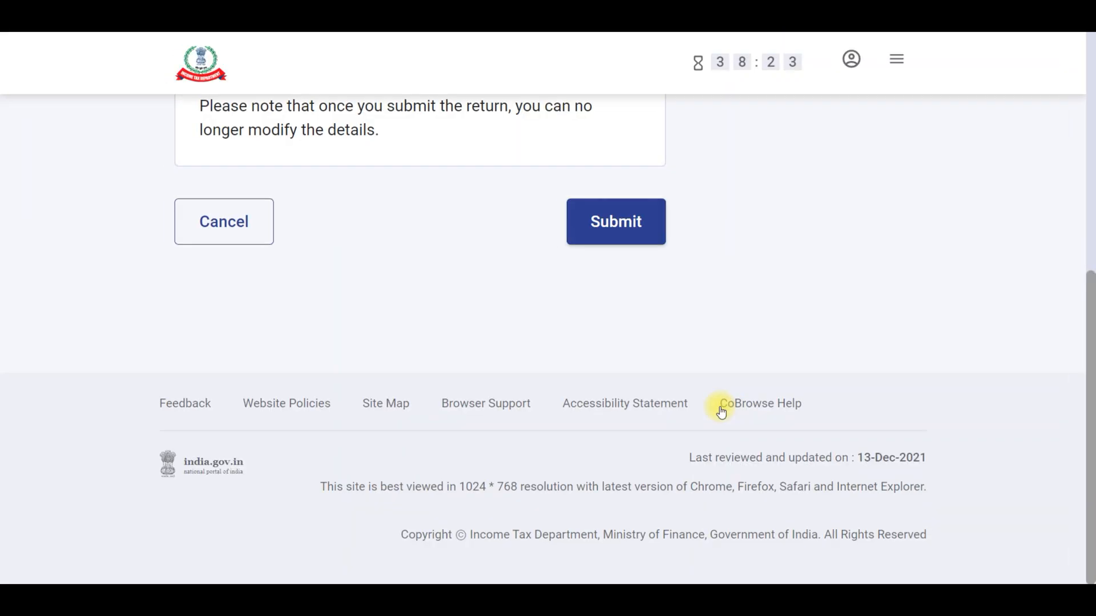
left_click(621, 229)
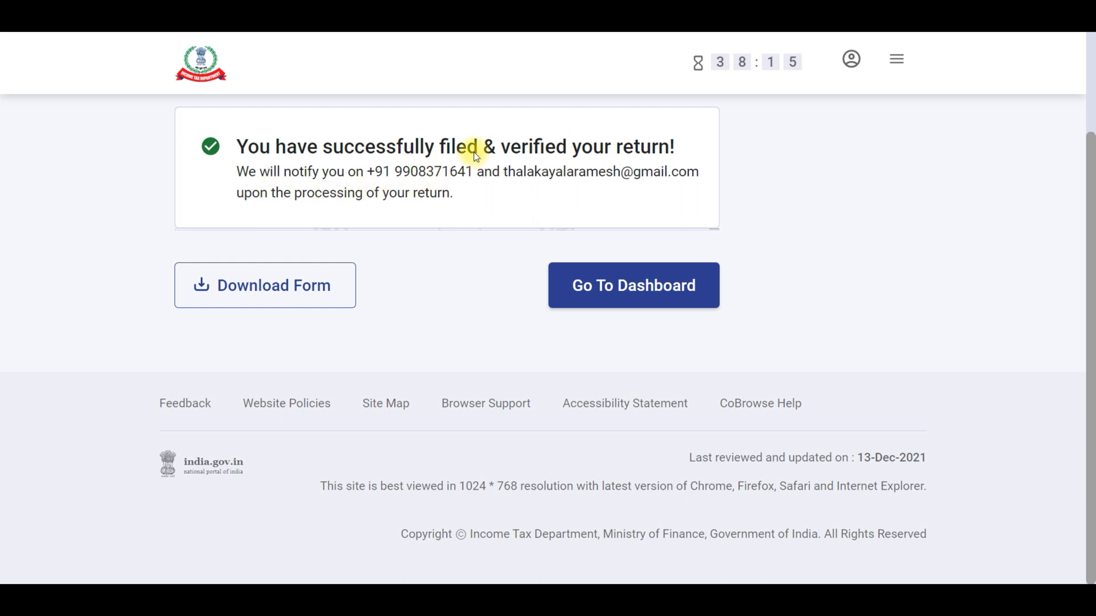
Open e-File > Income Tax Returns > View Filed Returns to see the 2021-22 filing
left_click(1090, 116)
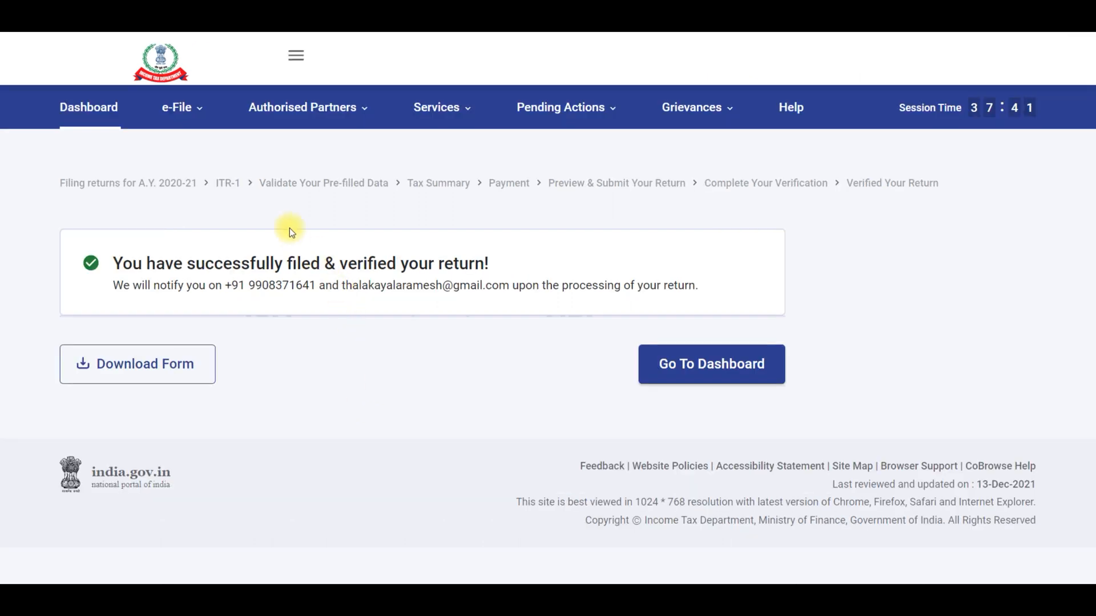
left_click(177, 111)
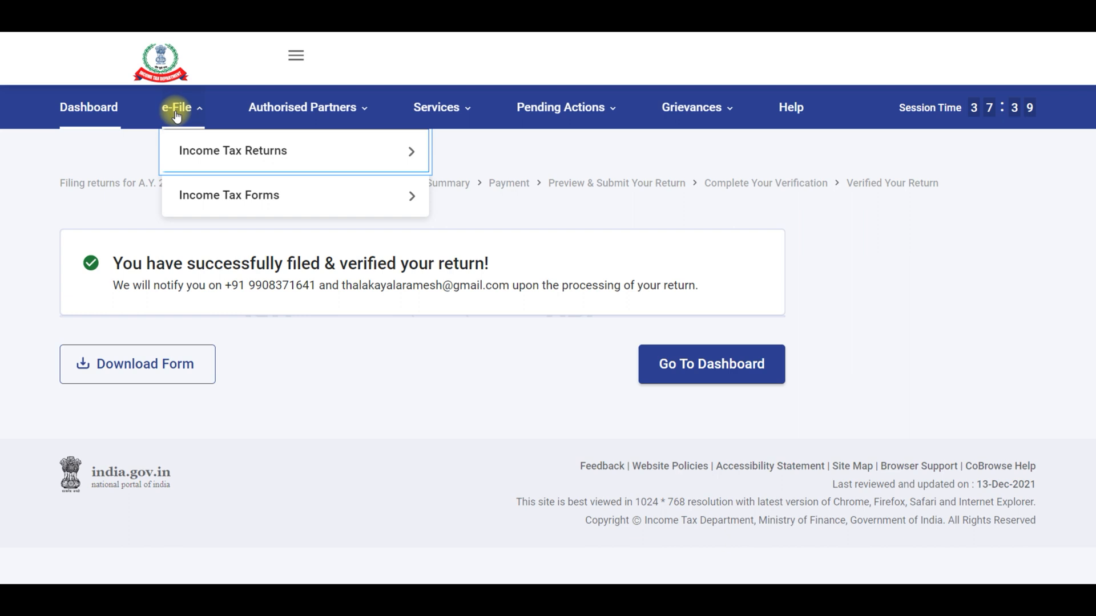
mouse_move(197, 157)
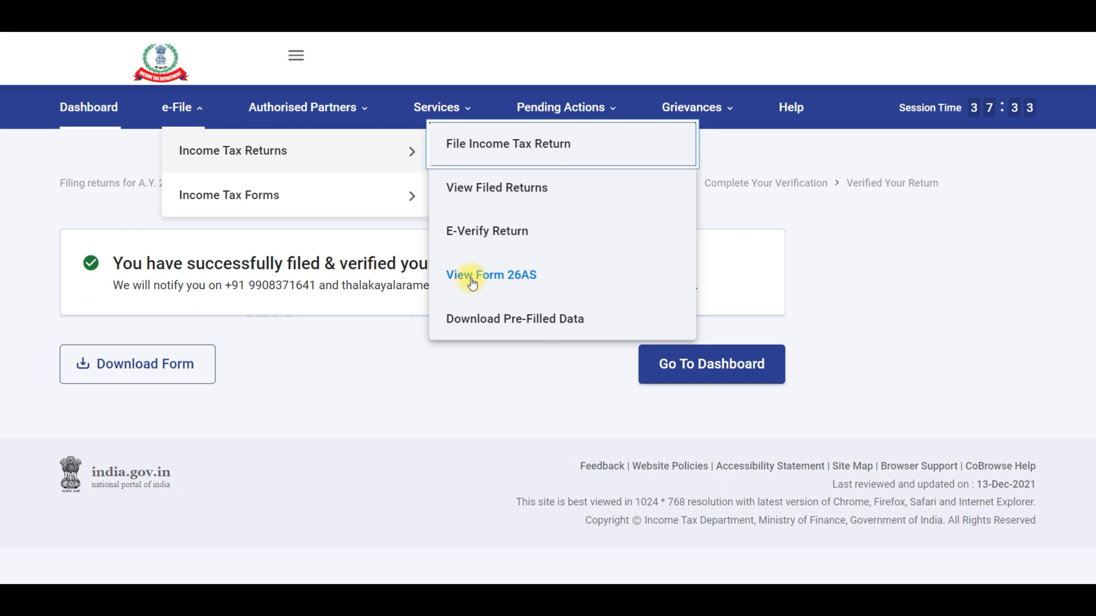
left_click(469, 192)
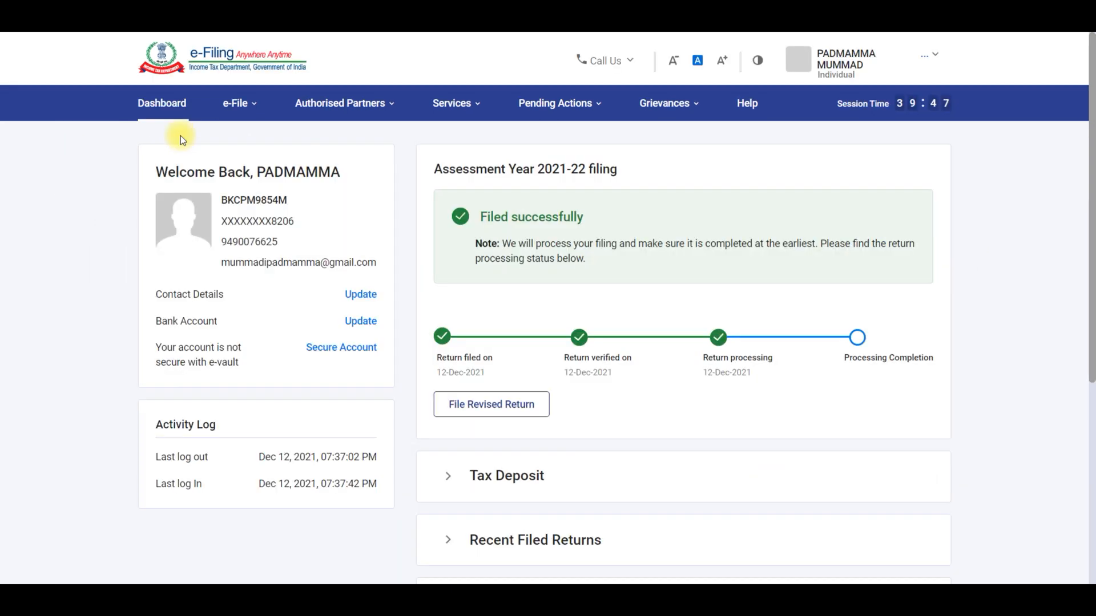
Choose View Form 26AS under e-File > Income Tax Returns and confirm the disclaimer
left_click(228, 116)
mouse_move(244, 139)
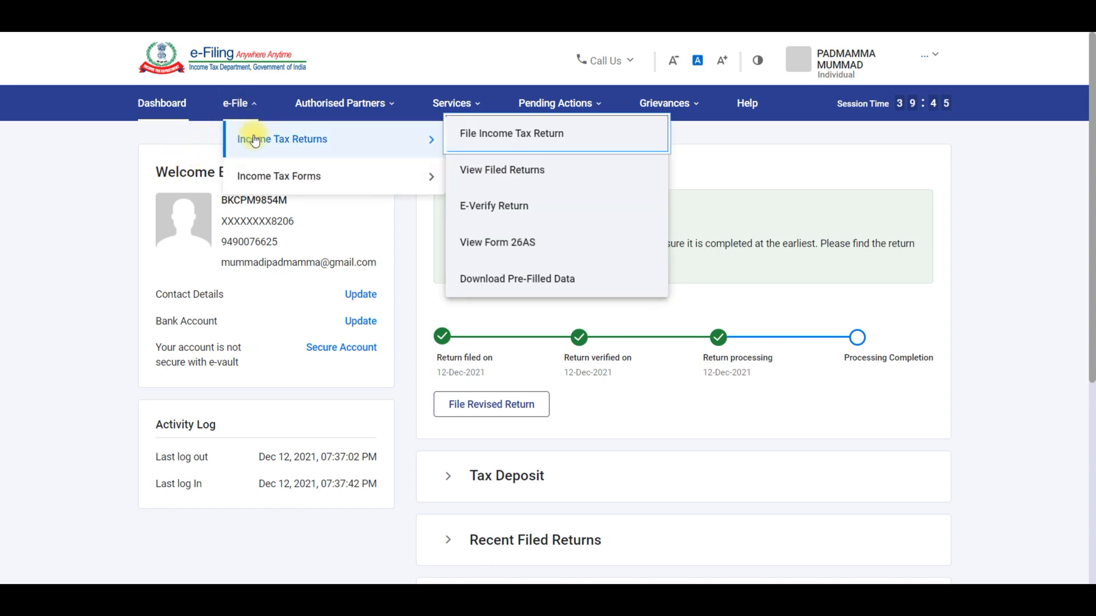
left_click(468, 147)
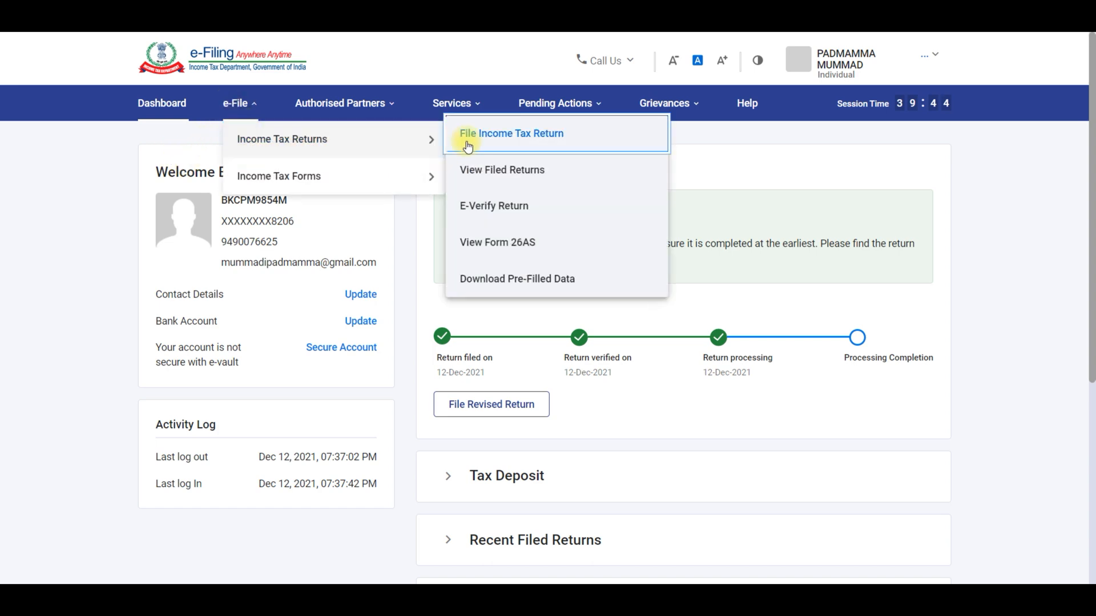
left_click(485, 249)
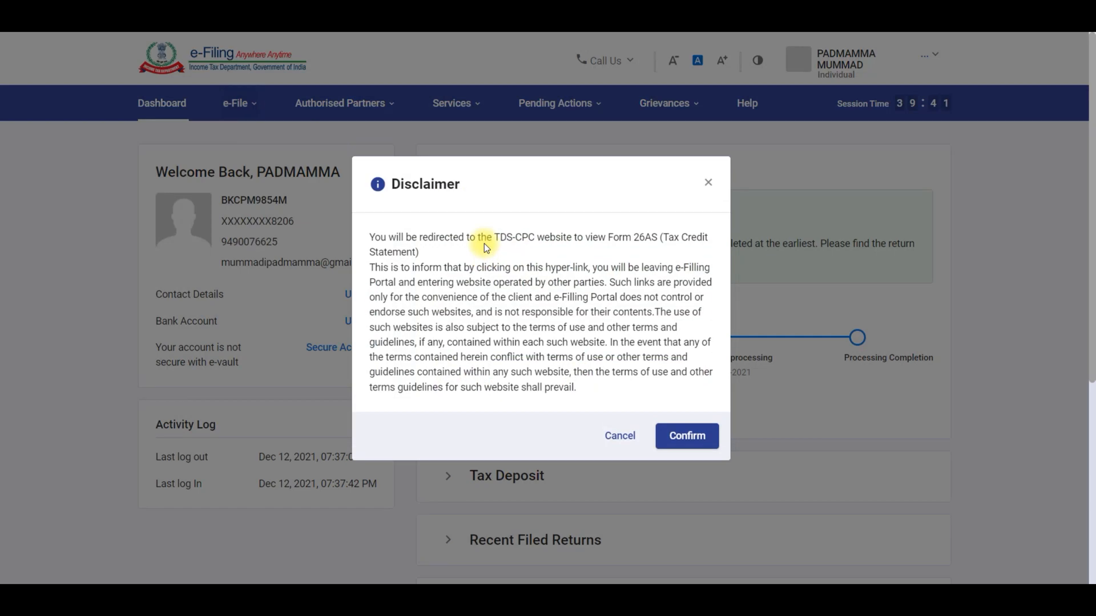
left_click(681, 436)
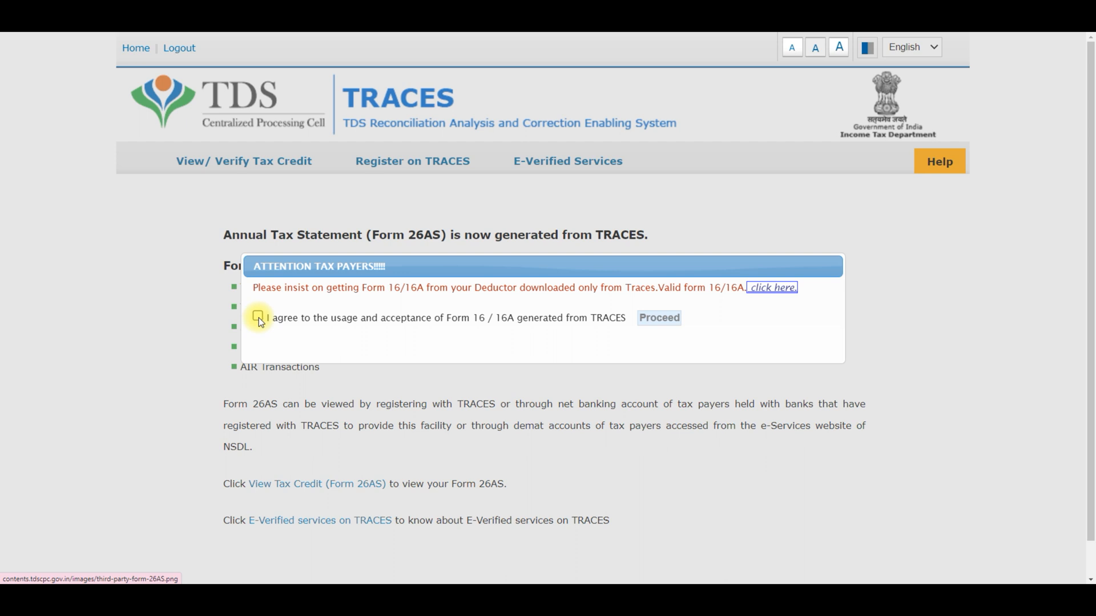
Zoom in, agree to the TRACES Form 16 notice and proceed
key("ctrl+plus")
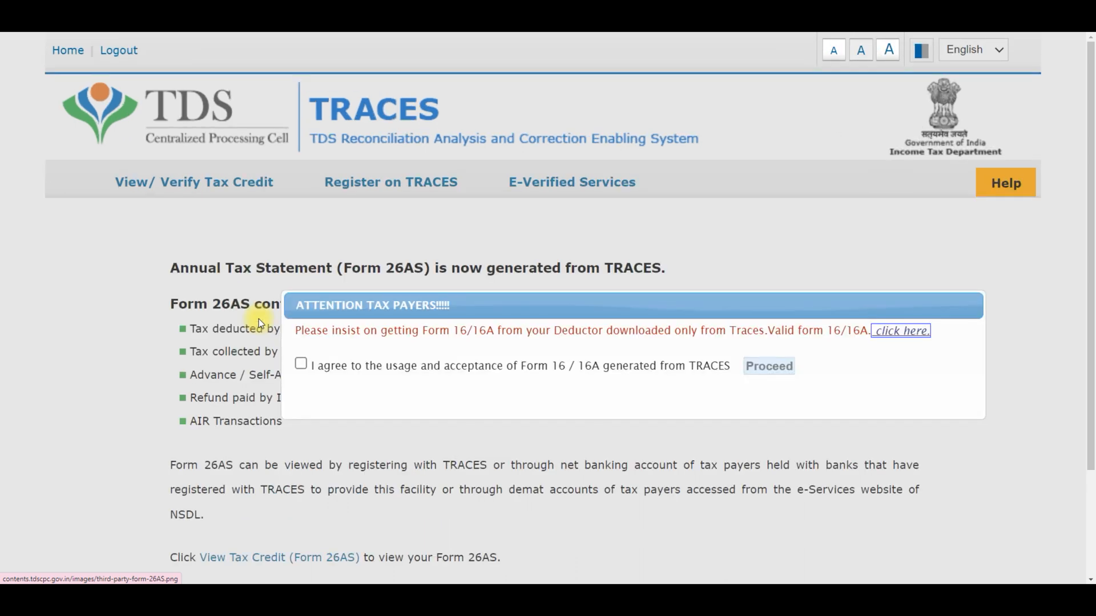
left_click(301, 364)
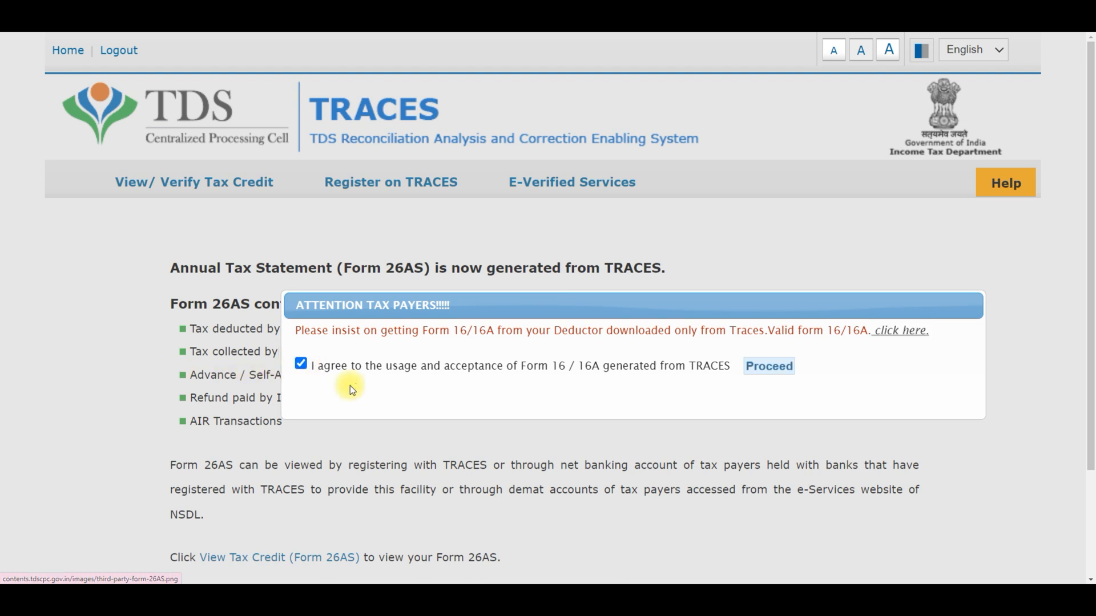
left_click(771, 368)
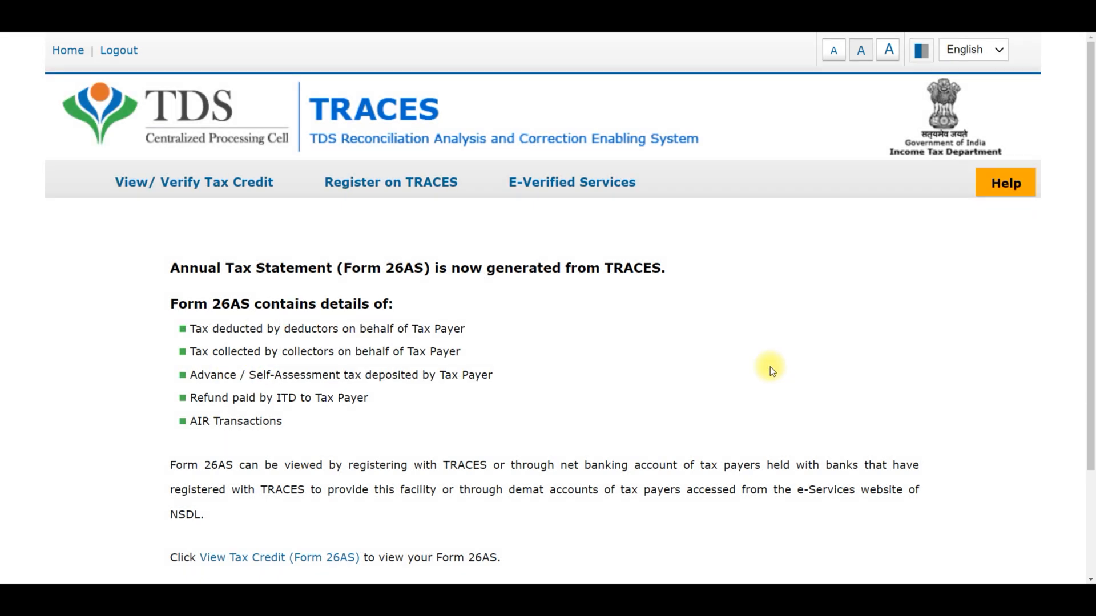
View the Form 26AS for assessment year 2021-22 in HTML format
left_click(275, 559)
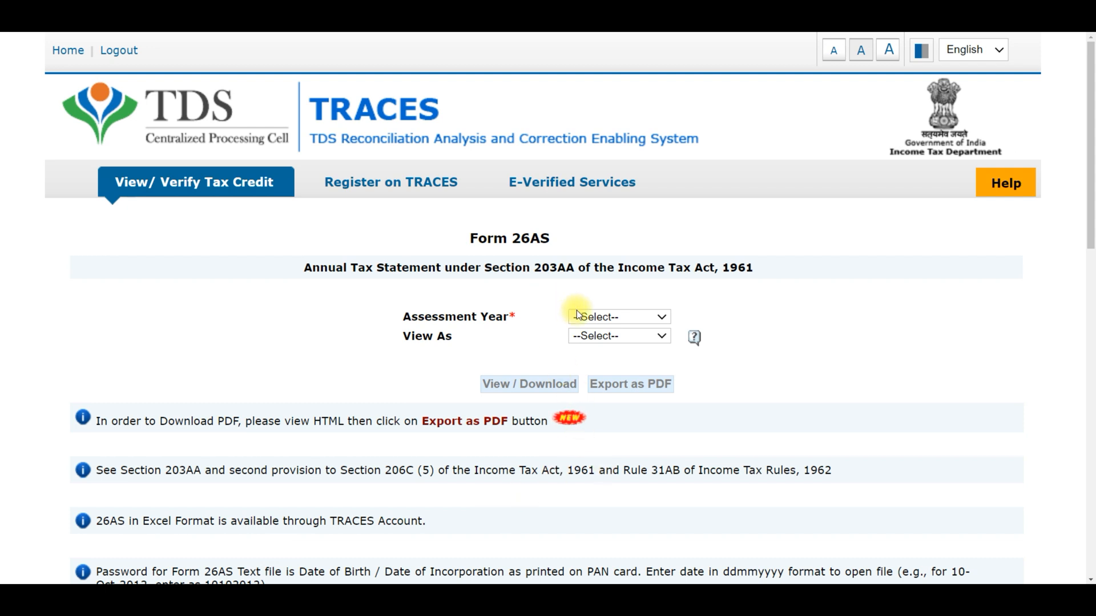
left_click(607, 319)
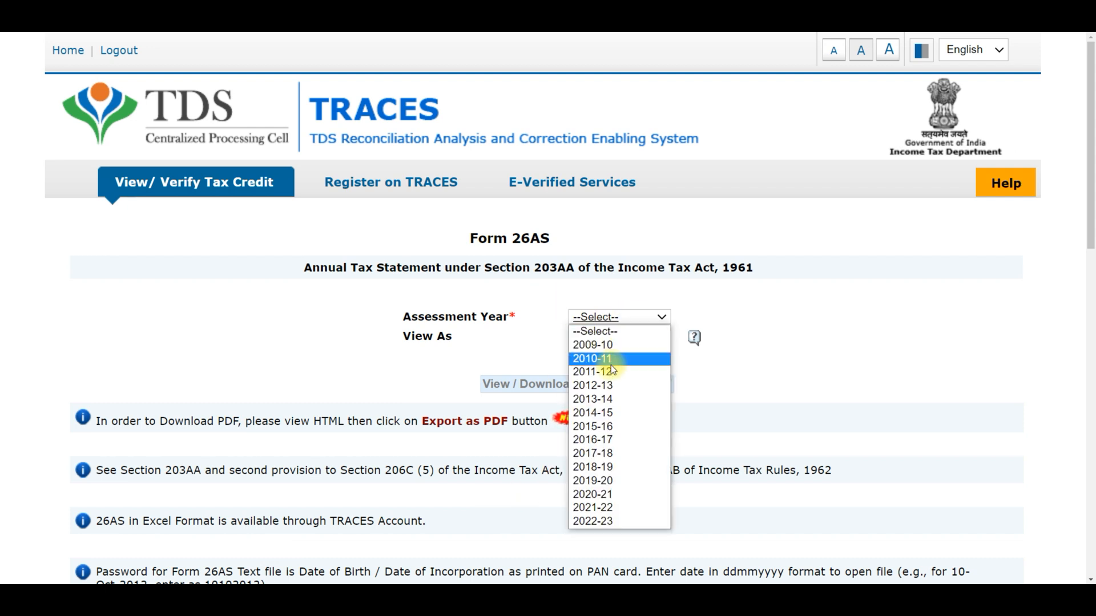
left_click(626, 507)
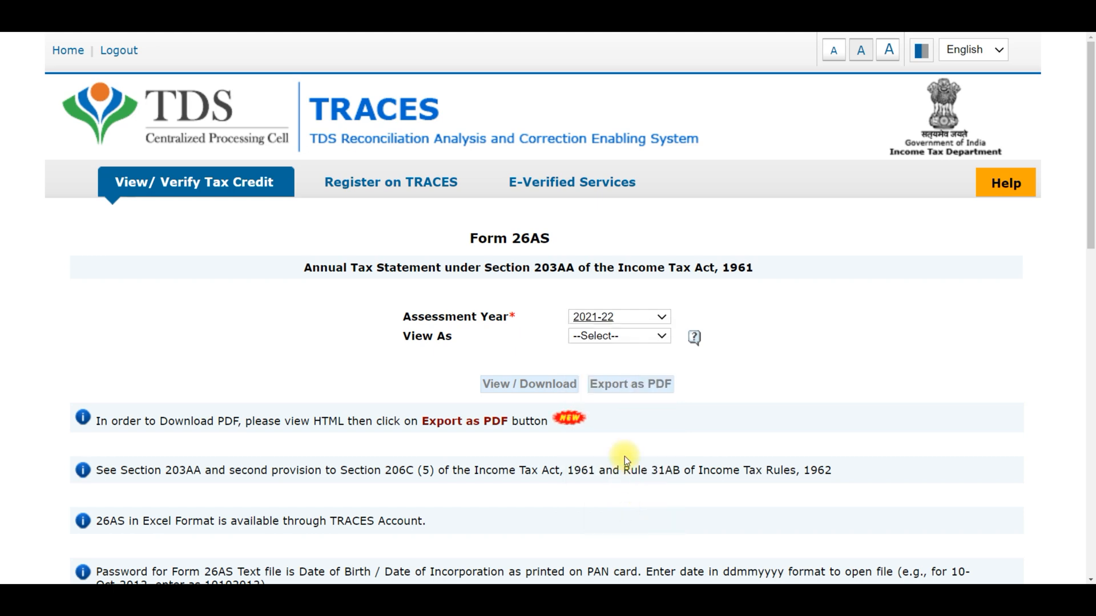
left_click(601, 337)
left_click(597, 361)
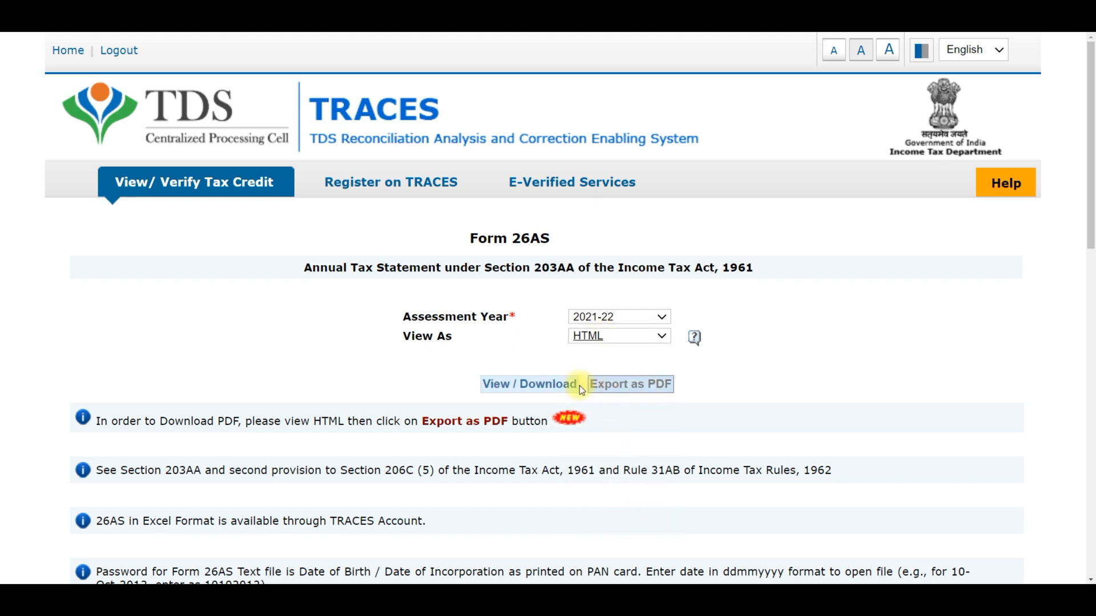
left_click(530, 387)
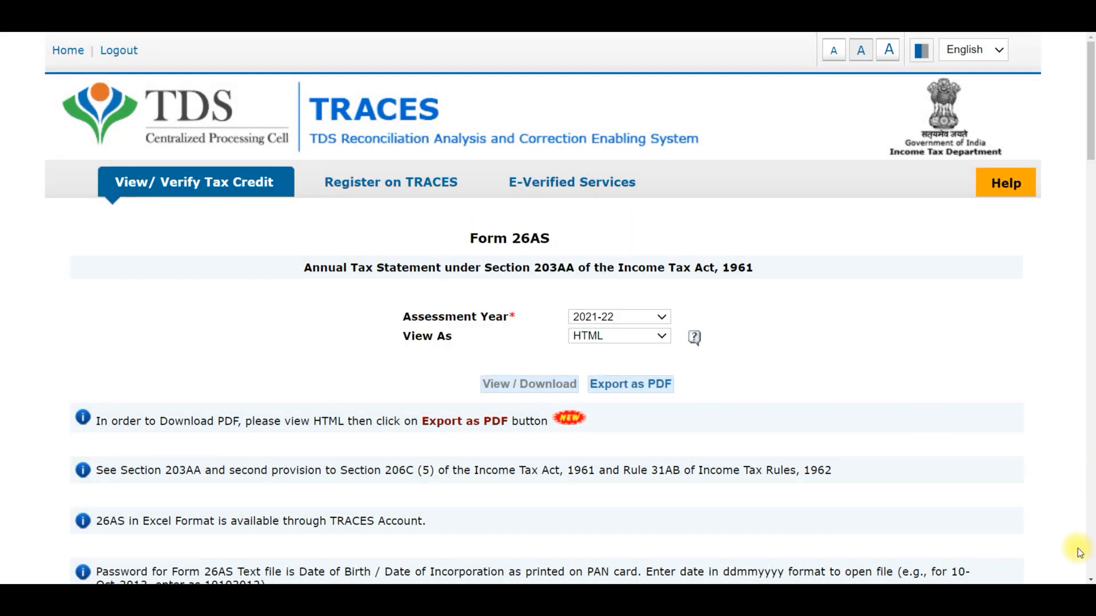
scroll(1090, 580, "down", 4)
Expand the deductor's Part A row to list its eight TDS transactions totalling 53,094.00
scroll(1090, 580, "down", 2)
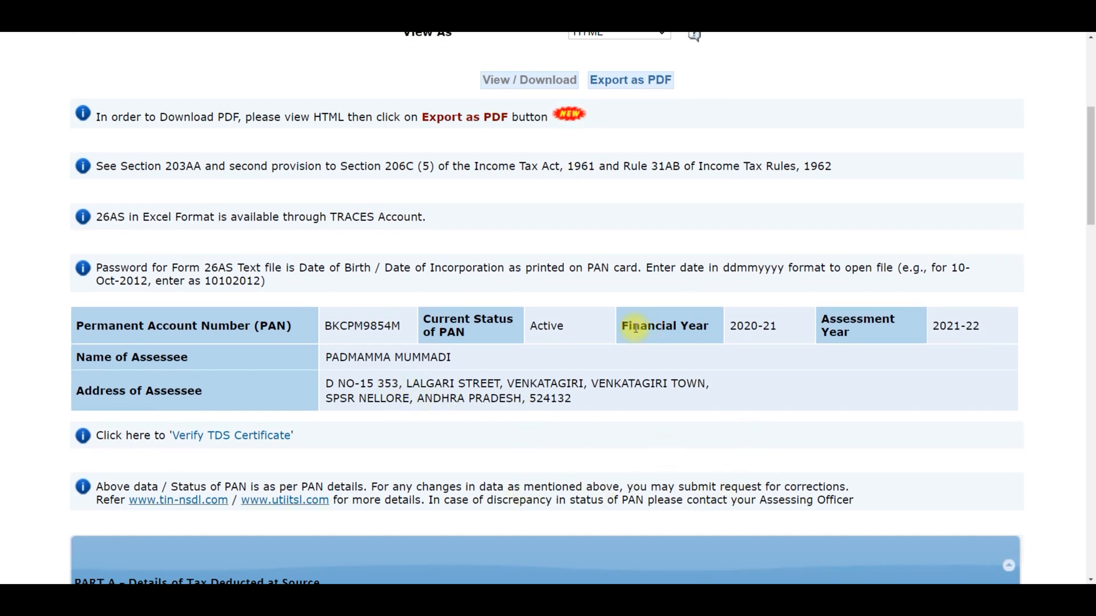
scroll(635, 327, "down", 7)
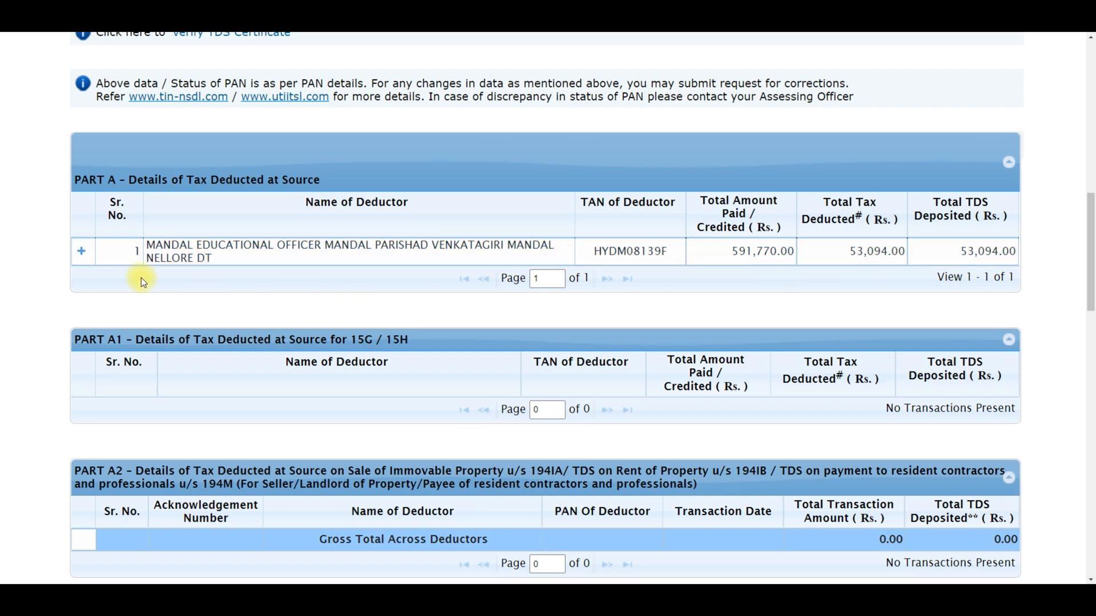
left_click(81, 251)
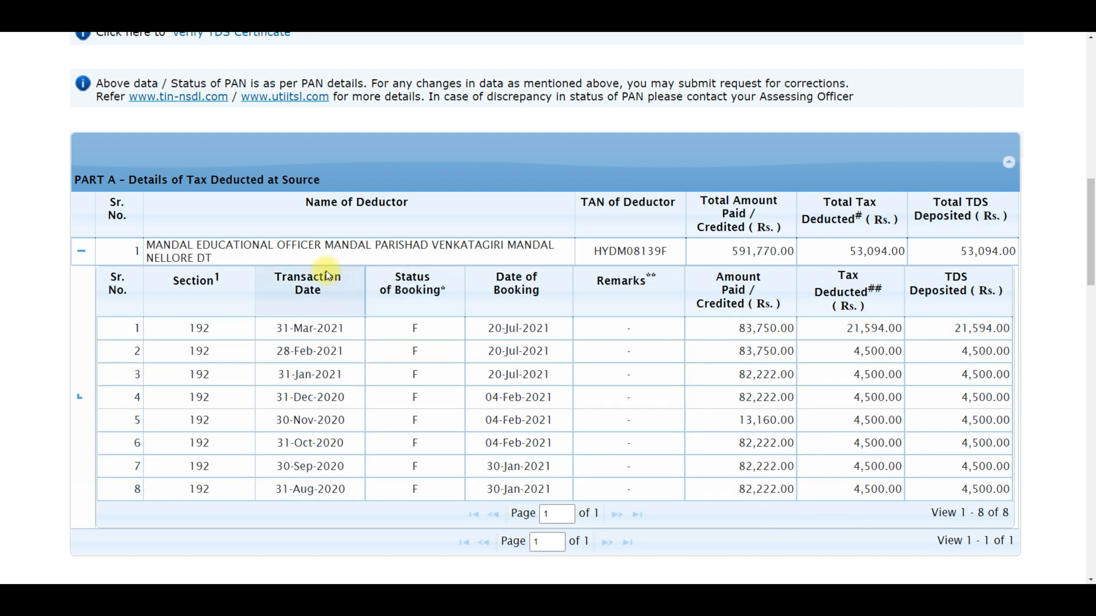
scroll(148, 180, "down", 8)
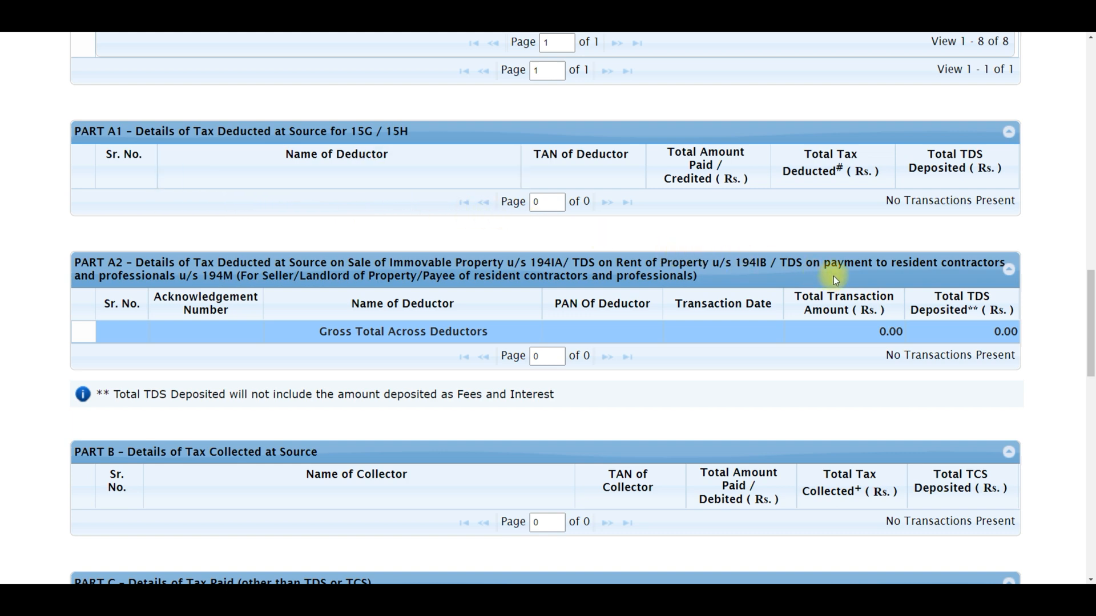
scroll(1087, 251, "up", 8)
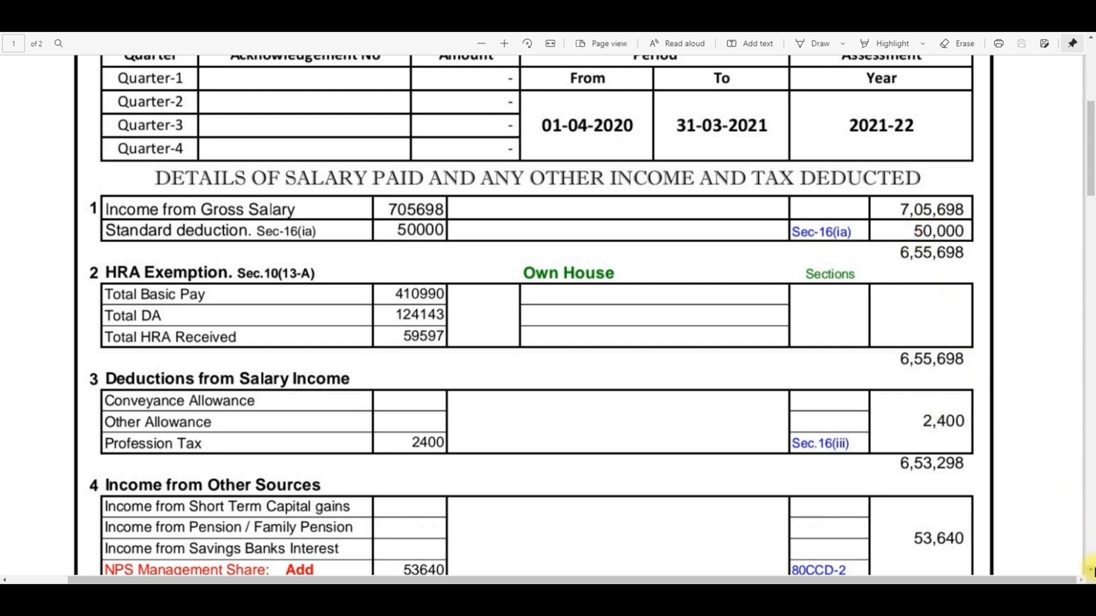
Scroll the salary statement PDF to section 7: deductions of 1,60,362 and net taxable income 2,94,830
left_click(1090, 569)
left_click(1090, 570)
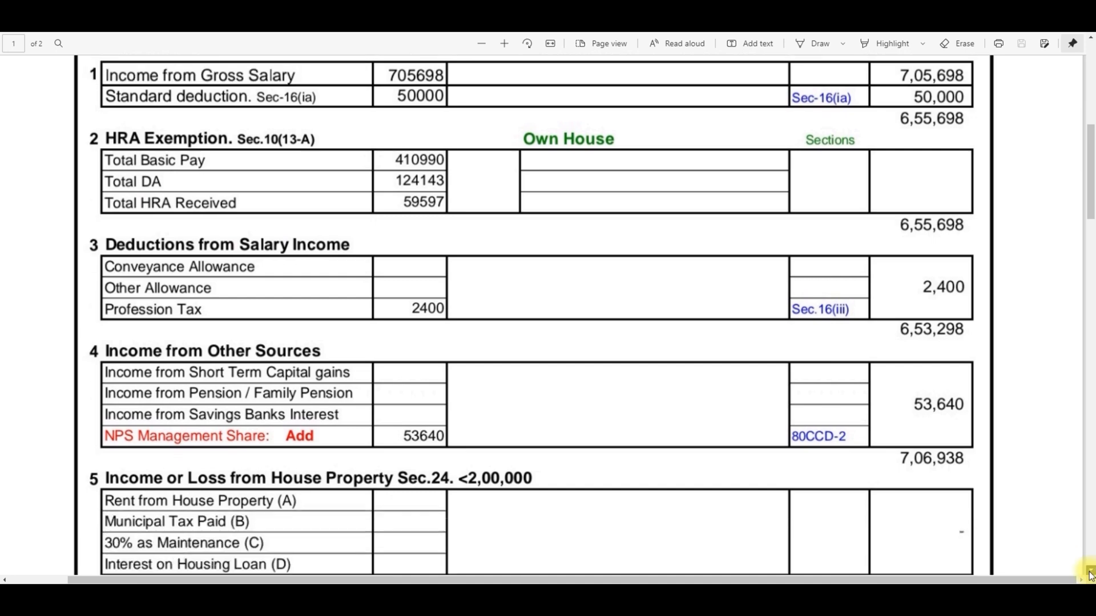
left_click(1090, 570)
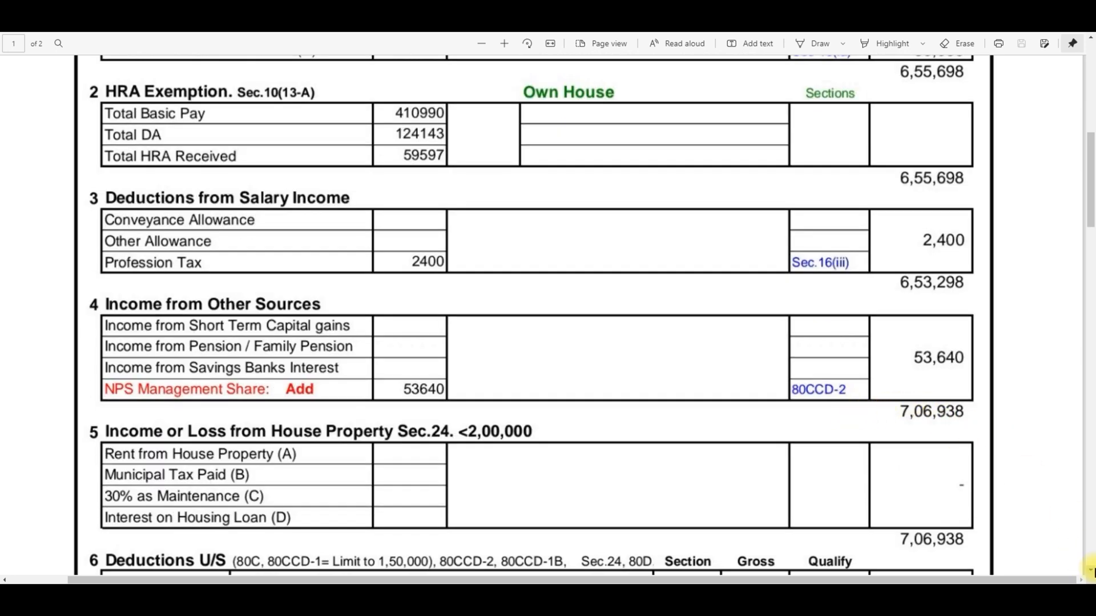
left_click(1090, 570)
left_click(1090, 569)
left_click(1090, 570)
left_click(1090, 569)
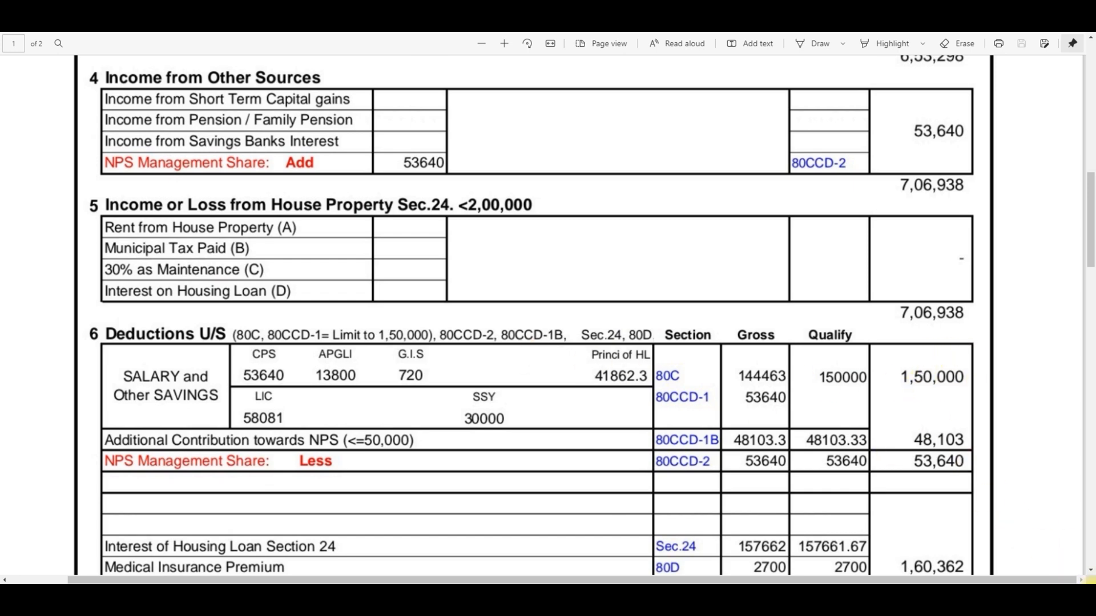
left_click(1090, 569)
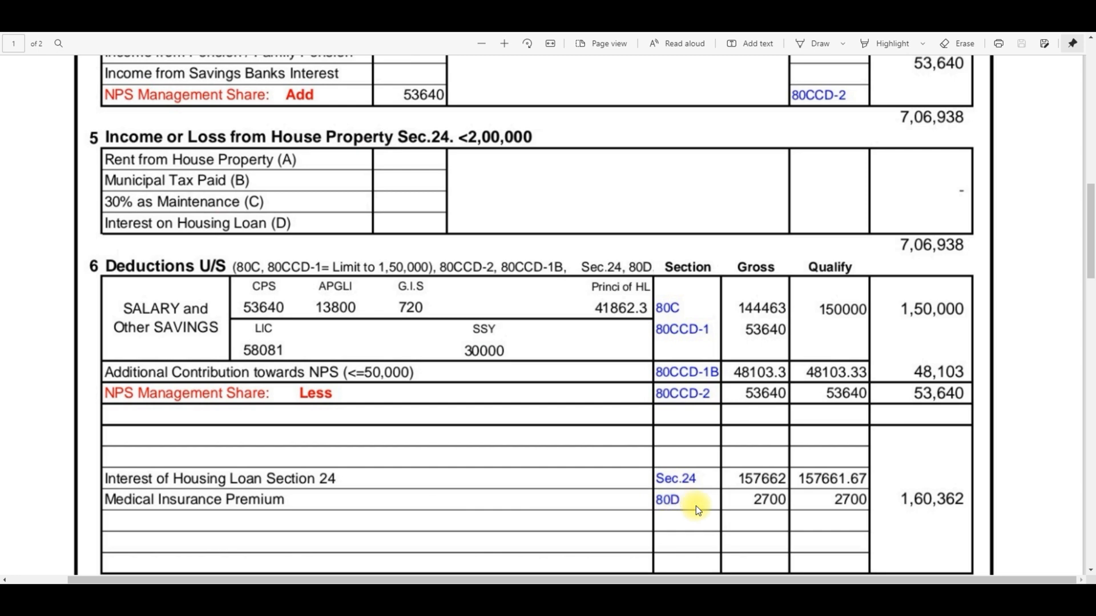
left_click(1090, 569)
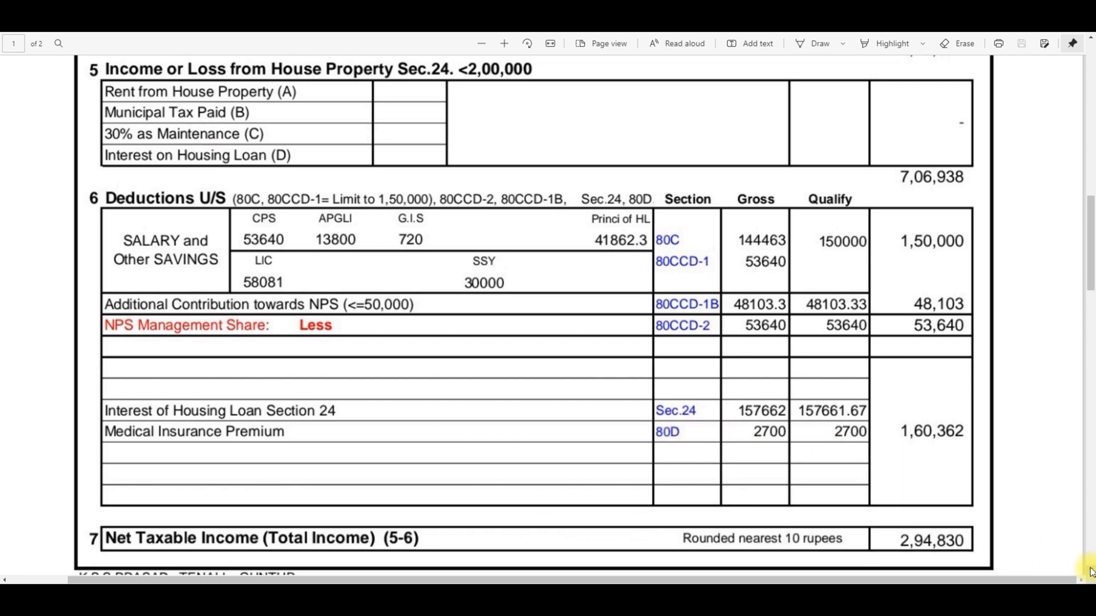